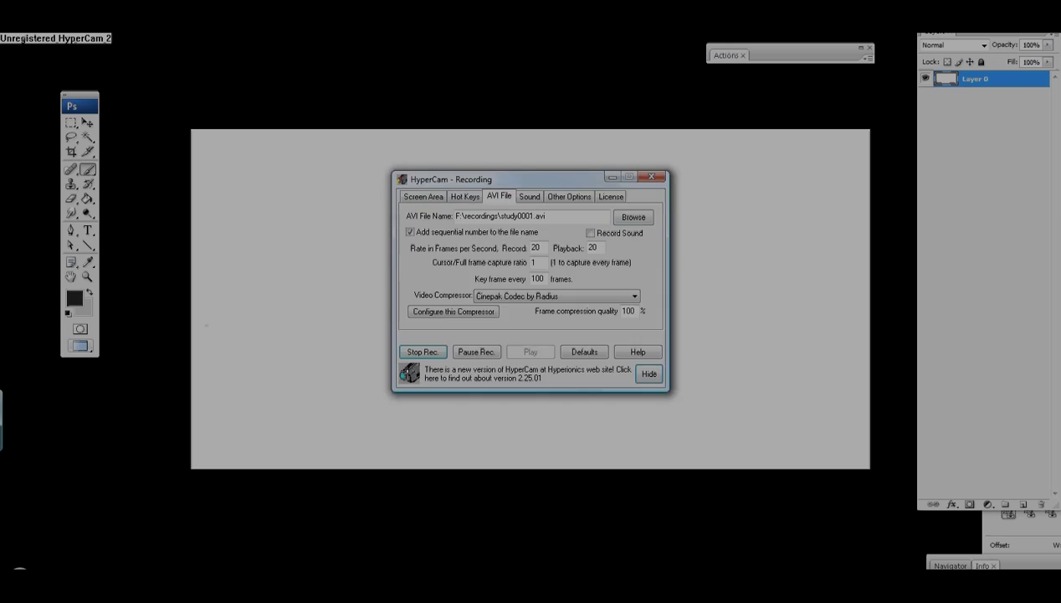
Brush dark strokes across the canvas and add diagonal streaks in the lower right with a line brush.
{"action": "mouse_move", "coordinate": [305, 277]}
{"action": "left_mouse_down"}
{"action": "mouse_move", "coordinate": [327, 322]}
{"action": "mouse_move", "coordinate": [586, 209]}
{"action": "mouse_move", "coordinate": [688, 474]}
{"action": "mouse_move", "coordinate": [403, 171]}
{"action": "mouse_move", "coordinate": [335, 402]}
{"action": "left_mouse_up"}
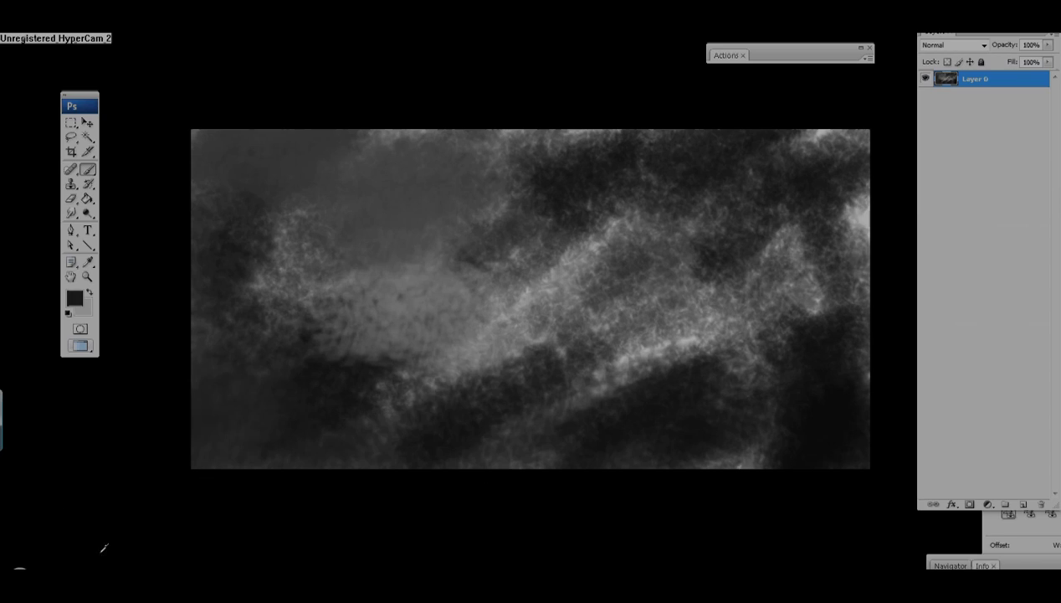
{"action": "mouse_move", "coordinate": [104, 548]}
{"action": "left_mouse_down"}
{"action": "mouse_move", "coordinate": [237, 260]}
{"action": "mouse_move", "coordinate": [580, 355]}
{"action": "mouse_move", "coordinate": [611, 426]}
{"action": "mouse_move", "coordinate": [277, 415]}
{"action": "mouse_move", "coordinate": [545, 272]}
{"action": "mouse_move", "coordinate": [335, 276]}
{"action": "left_mouse_up"}
{"action": "right_click", "coordinate": [578, 251]}
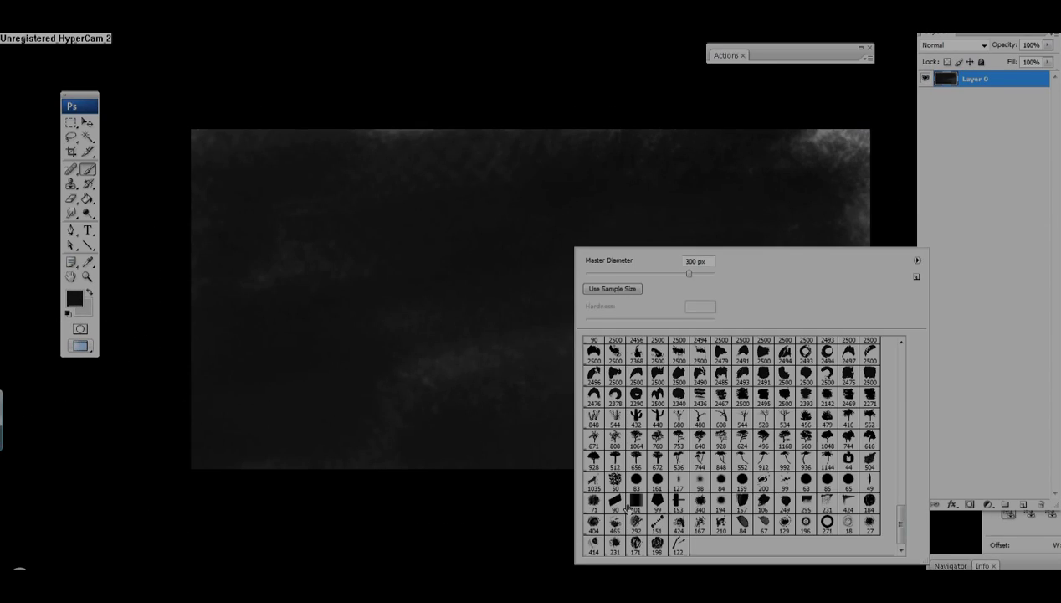
{"action": "double_click", "coordinate": [629, 505]}
{"action": "left_click_drag", "start_coordinate": [671, 350], "coordinate": [776, 450]}
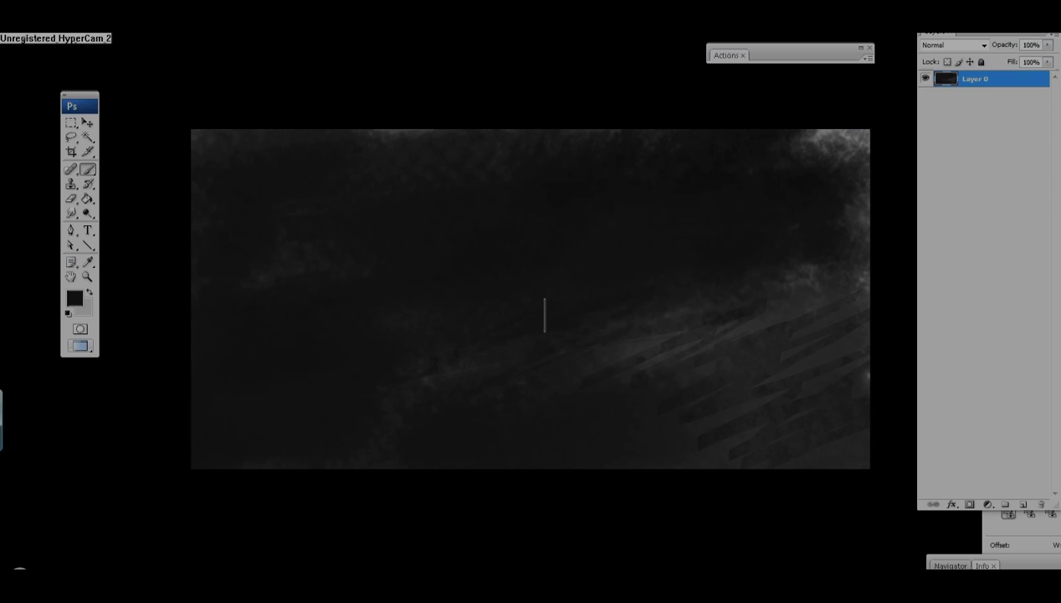
{"action": "left_click_drag", "start_coordinate": [544, 314], "coordinate": [443, 453]}
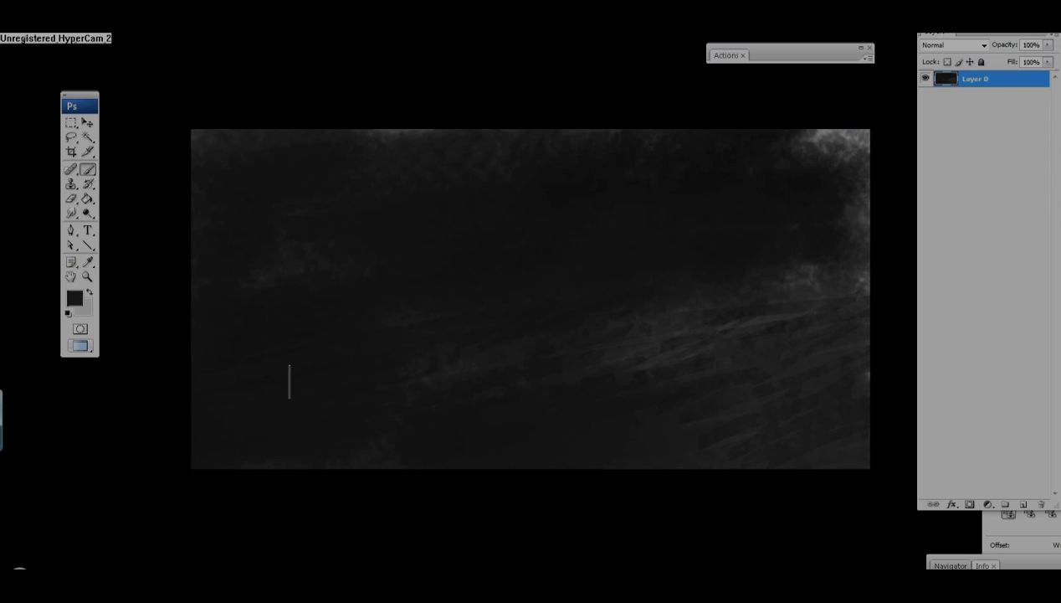
Deepen the right side and lower middle with more dark paint, then add a new empty layer.
{"action": "left_click", "coordinate": [75, 297]}
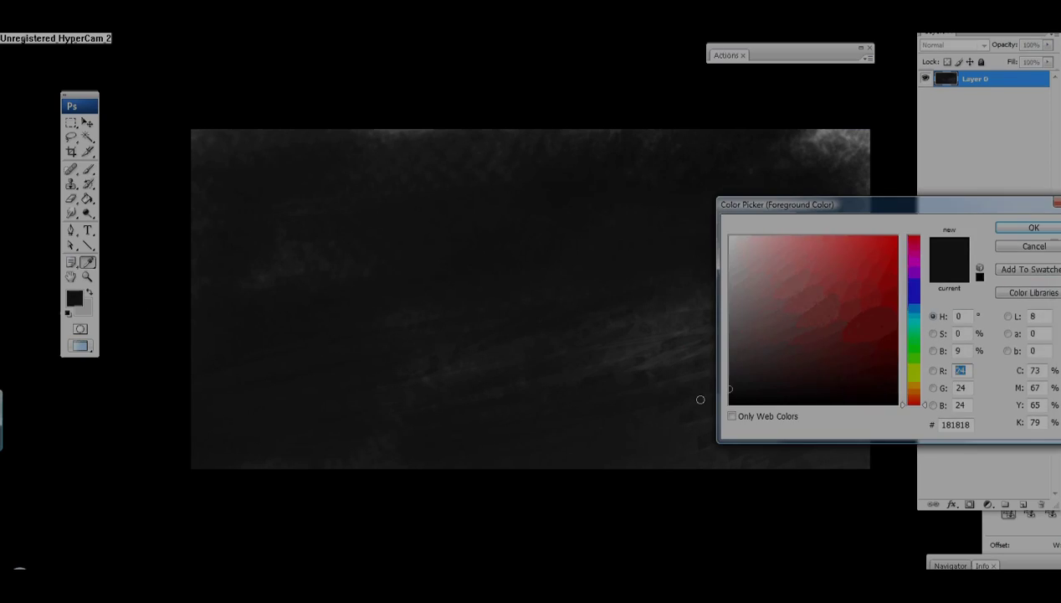
{"action": "left_click", "coordinate": [1025, 228]}
{"action": "left_click_drag", "start_coordinate": [783, 264], "coordinate": [817, 264]}
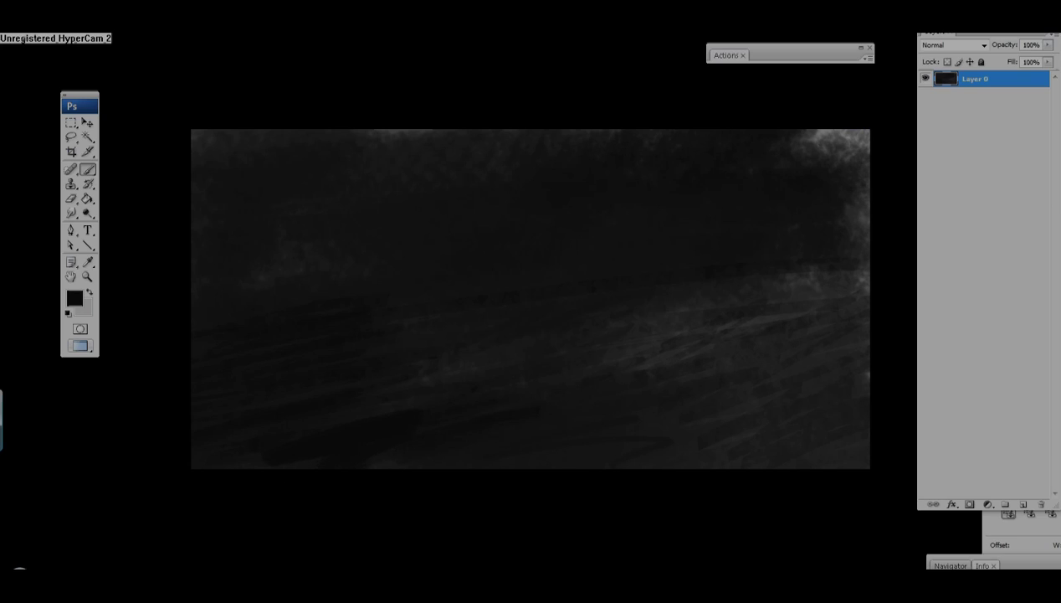
{"action": "left_click_drag", "start_coordinate": [499, 395], "coordinate": [539, 408]}
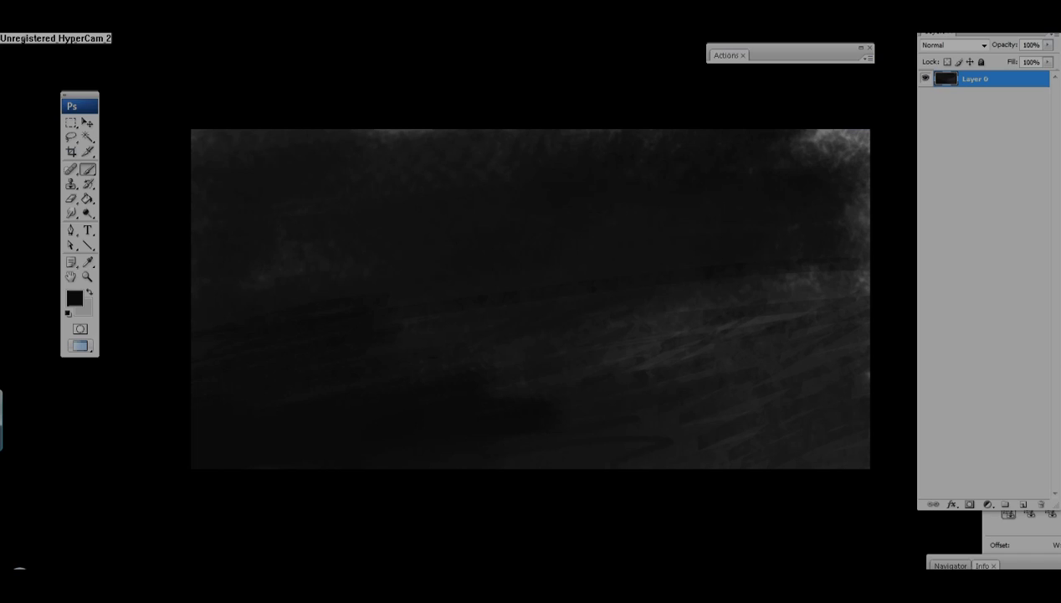
{"action": "left_click", "coordinate": [1023, 504]}
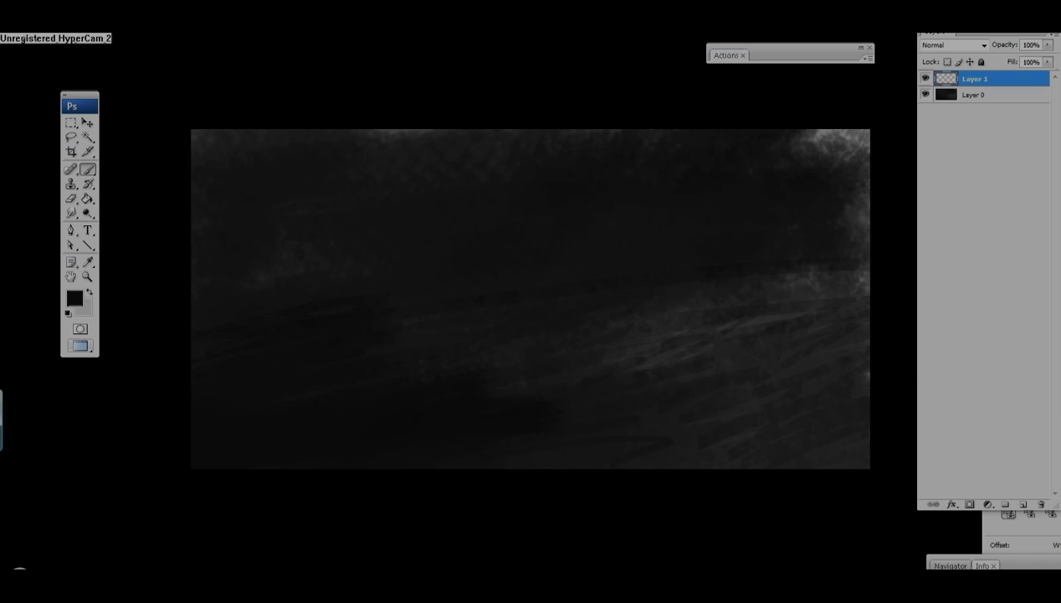
Sample a mid grey and sketch the figure's head, shoulders and arm lines on Layer 1.
{"action": "left_click", "coordinate": [758, 146], "text": "alt"}
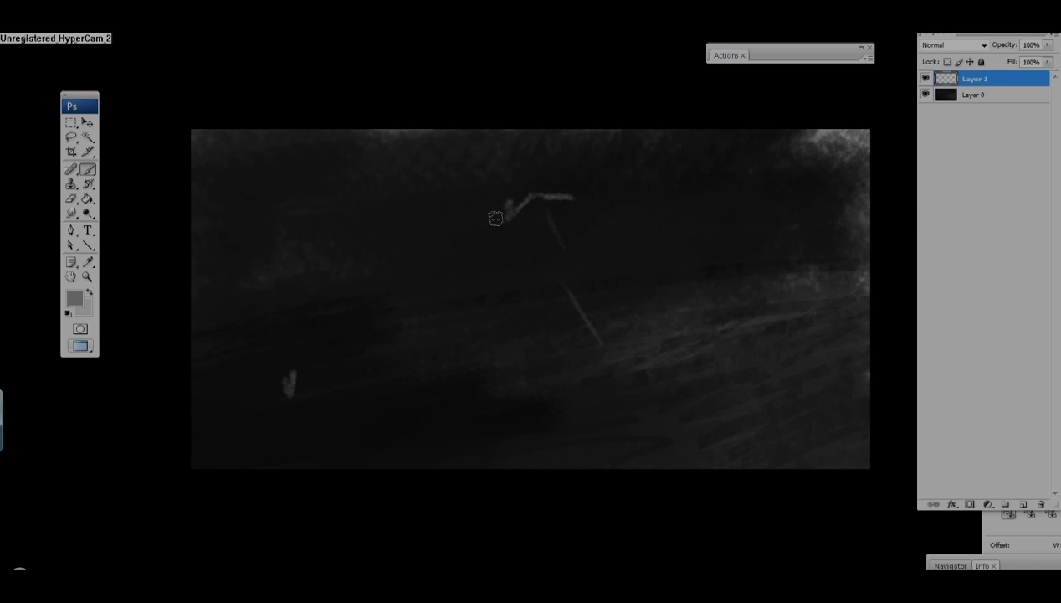
{"action": "mouse_move", "coordinate": [508, 201]}
{"action": "left_mouse_down"}
{"action": "mouse_move", "coordinate": [497, 255]}
{"action": "mouse_move", "coordinate": [514, 268]}
{"action": "mouse_move", "coordinate": [498, 211]}
{"action": "mouse_move", "coordinate": [586, 280]}
{"action": "left_mouse_up"}
{"action": "left_click_drag", "start_coordinate": [544, 204], "coordinate": [600, 300]}
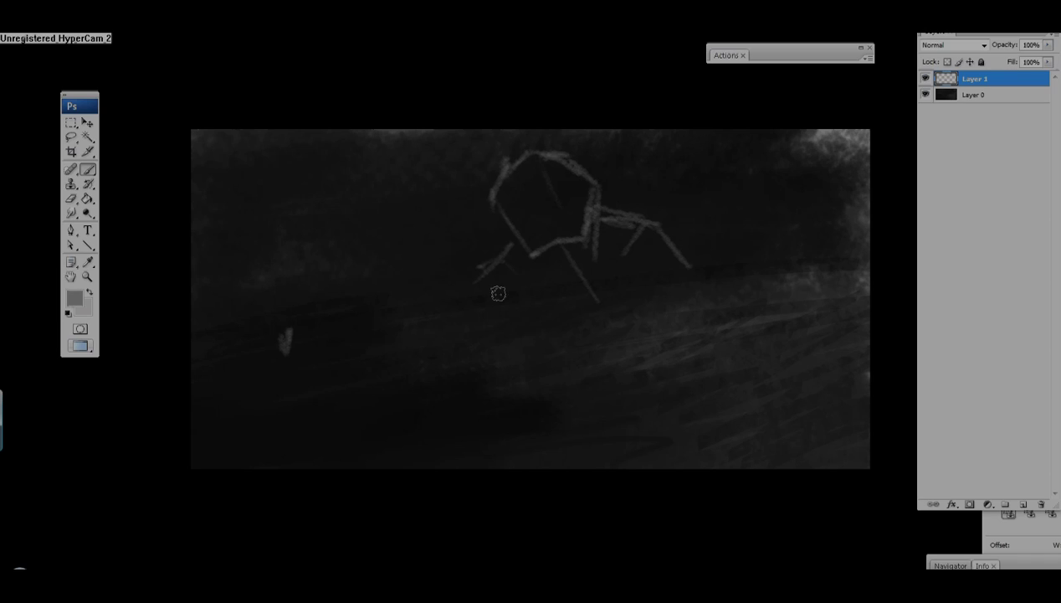
{"action": "left_click_drag", "start_coordinate": [504, 256], "coordinate": [534, 290]}
{"action": "left_click_drag", "start_coordinate": [492, 263], "coordinate": [466, 296]}
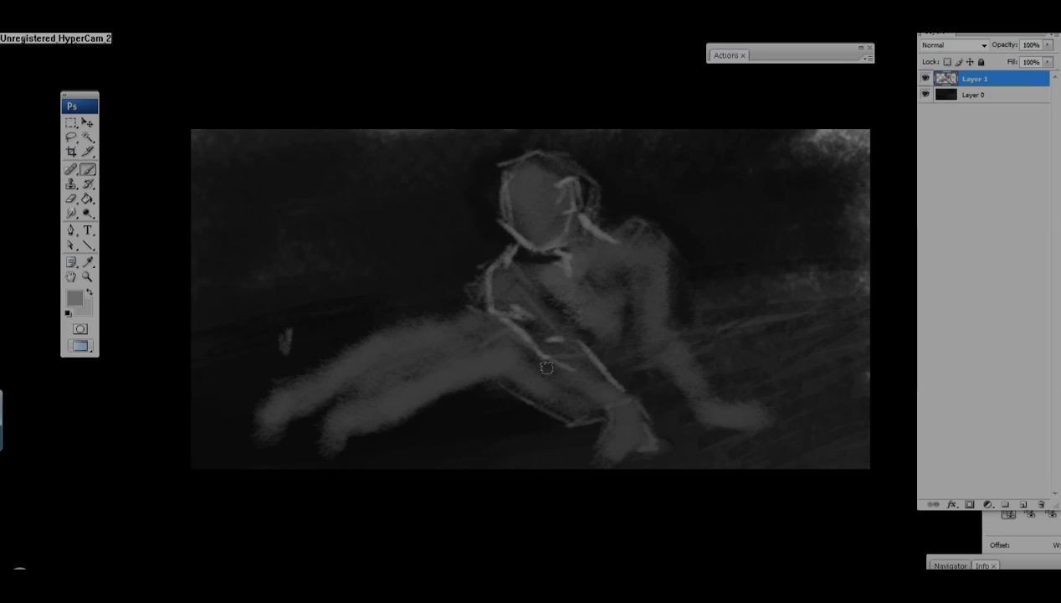
Add light strokes along the hip and thigh, nudge the layer up, and touch up the fingers.
{"action": "mouse_move", "coordinate": [540, 351]}
{"action": "left_mouse_down"}
{"action": "mouse_move", "coordinate": [604, 406]}
{"action": "mouse_move", "coordinate": [649, 392]}
{"action": "mouse_move", "coordinate": [651, 452]}
{"action": "mouse_move", "coordinate": [615, 442]}
{"action": "mouse_move", "coordinate": [596, 456]}
{"action": "mouse_move", "coordinate": [570, 431]}
{"action": "left_mouse_up"}
{"action": "key", "text": "ctrl+shift+Up"}
{"action": "left_click", "coordinate": [590, 419], "text": "alt"}
{"action": "left_click", "coordinate": [628, 441], "text": "alt"}
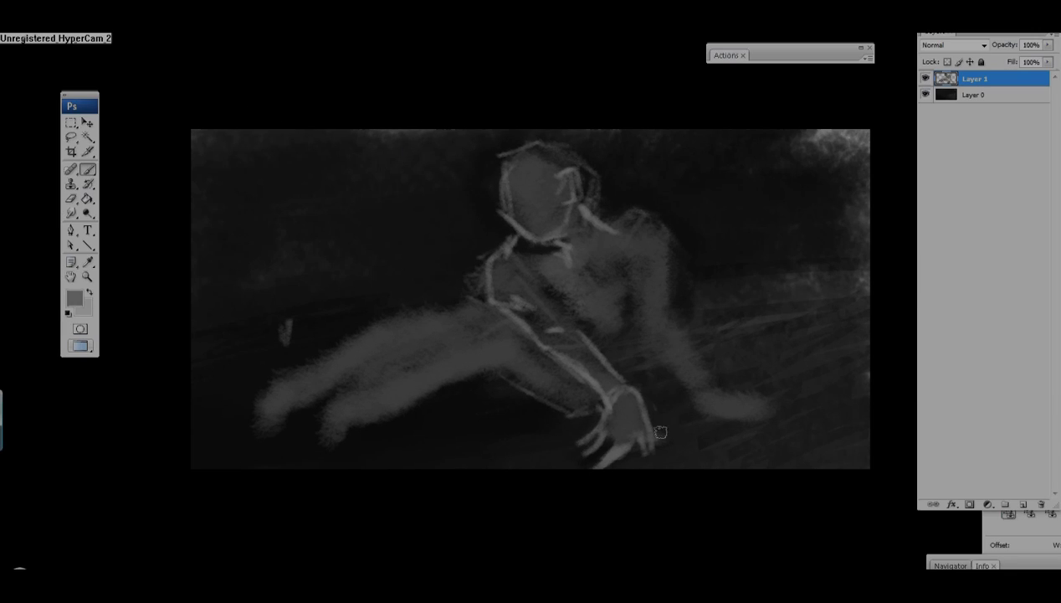
{"action": "left_click_drag", "start_coordinate": [645, 429], "coordinate": [663, 435]}
{"action": "left_click", "coordinate": [670, 444], "text": "alt"}
{"action": "left_click", "coordinate": [645, 431], "text": "alt"}
Brighten the right shoulder and arm down to the hand, adding light finger strokes.
{"action": "mouse_move", "coordinate": [630, 316]}
{"action": "left_mouse_down"}
{"action": "mouse_move", "coordinate": [619, 363]}
{"action": "mouse_move", "coordinate": [628, 254]}
{"action": "mouse_move", "coordinate": [666, 306]}
{"action": "left_mouse_up"}
{"action": "mouse_move", "coordinate": [629, 252]}
{"action": "left_mouse_down"}
{"action": "mouse_move", "coordinate": [683, 252]}
{"action": "mouse_move", "coordinate": [652, 316]}
{"action": "mouse_move", "coordinate": [690, 347]}
{"action": "mouse_move", "coordinate": [712, 400]}
{"action": "left_mouse_up"}
{"action": "left_click", "coordinate": [577, 244], "text": "alt"}
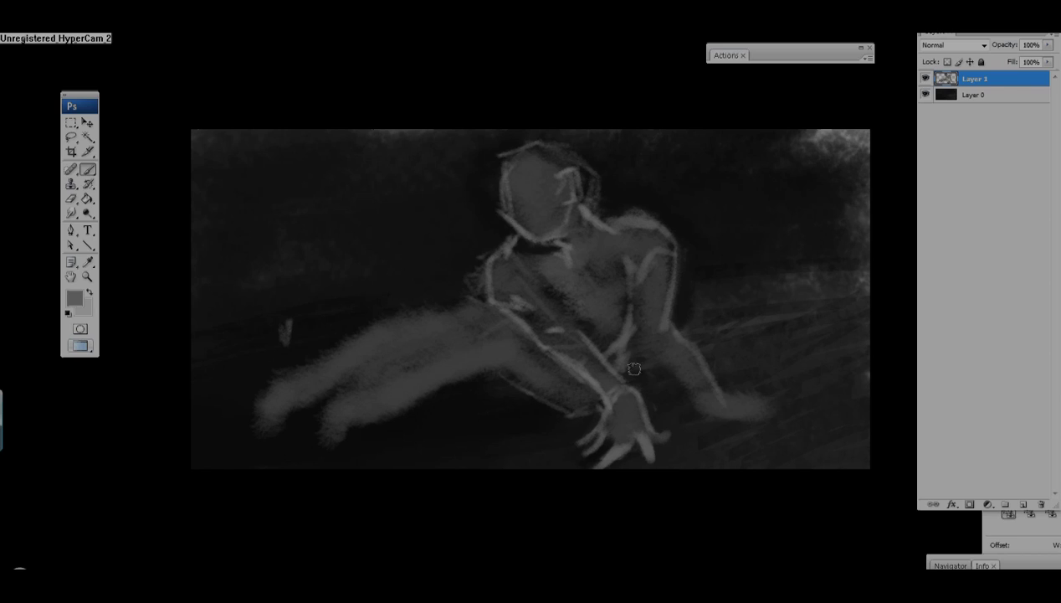
{"action": "mouse_move", "coordinate": [629, 345]}
{"action": "left_mouse_down"}
{"action": "mouse_move", "coordinate": [628, 278]}
{"action": "mouse_move", "coordinate": [641, 343]}
{"action": "mouse_move", "coordinate": [707, 417]}
{"action": "mouse_move", "coordinate": [784, 401]}
{"action": "left_mouse_up"}
{"action": "mouse_move", "coordinate": [713, 431]}
{"action": "left_mouse_down"}
{"action": "mouse_move", "coordinate": [779, 424]}
{"action": "mouse_move", "coordinate": [727, 387]}
{"action": "mouse_move", "coordinate": [780, 397]}
{"action": "mouse_move", "coordinate": [766, 432]}
{"action": "mouse_move", "coordinate": [780, 429]}
{"action": "mouse_move", "coordinate": [779, 445]}
{"action": "mouse_move", "coordinate": [671, 452]}
{"action": "left_mouse_up"}
{"action": "left_click", "coordinate": [779, 396], "text": "alt"}
{"action": "left_click", "coordinate": [723, 369], "text": "alt"}
{"action": "mouse_move", "coordinate": [753, 426]}
{"action": "left_mouse_down"}
{"action": "mouse_move", "coordinate": [753, 386]}
{"action": "mouse_move", "coordinate": [797, 412]}
{"action": "left_mouse_up"}
{"action": "left_click", "coordinate": [760, 404], "text": "alt"}
Darken the ground right of the hand and figure with a larger black brush.
{"action": "key", "text": "bracketright"}
{"action": "key", "text": "bracketright"}
{"action": "key", "text": "bracketright"}
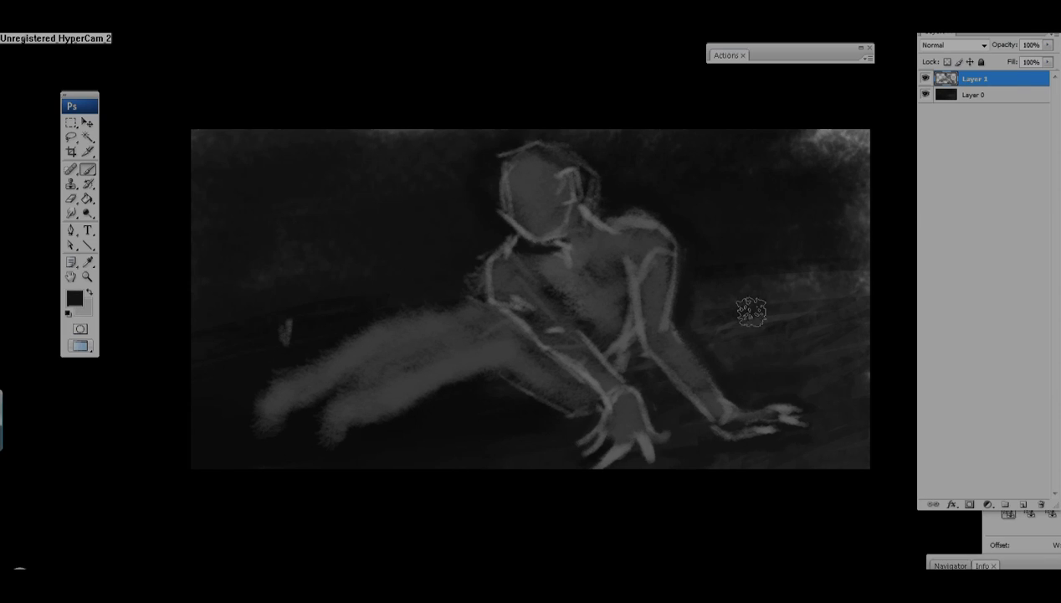
{"action": "mouse_move", "coordinate": [722, 325]}
{"action": "left_mouse_down"}
{"action": "mouse_move", "coordinate": [785, 362]}
{"action": "mouse_move", "coordinate": [770, 388]}
{"action": "left_mouse_up"}
{"action": "left_click_drag", "start_coordinate": [767, 256], "coordinate": [816, 293]}
{"action": "key", "text": "bracketleft"}
{"action": "key", "text": "bracketleft"}
{"action": "key", "text": "bracketleft"}
{"action": "key", "text": "bracketleft"}
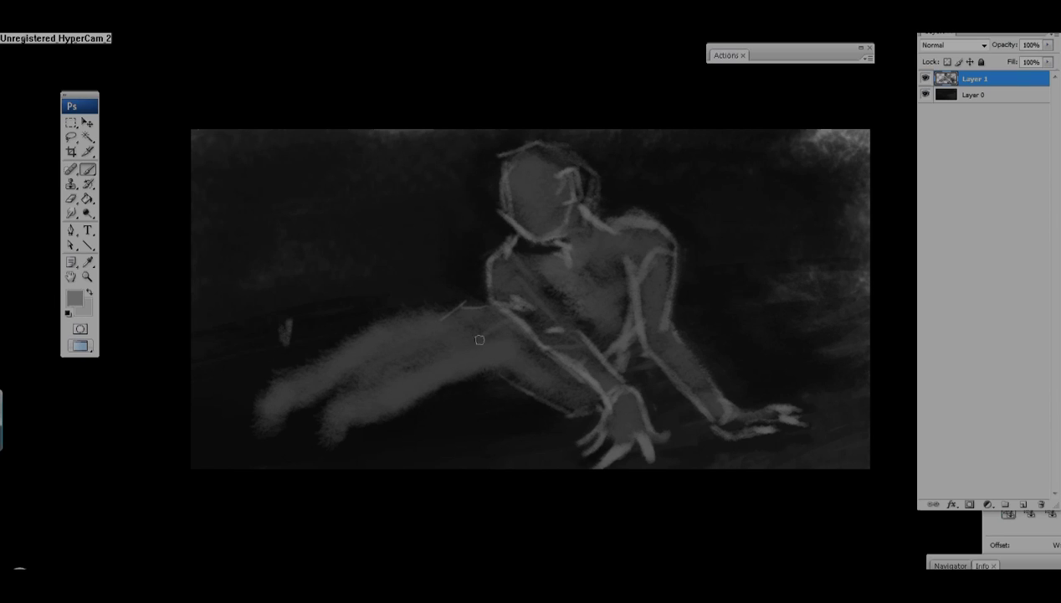
Brighten a line along the thigh, paint the toes and extend the left foot in grey.
{"action": "mouse_move", "coordinate": [468, 341]}
{"action": "left_mouse_down"}
{"action": "mouse_move", "coordinate": [475, 328]}
{"action": "mouse_move", "coordinate": [324, 386]}
{"action": "mouse_move", "coordinate": [316, 414]}
{"action": "left_mouse_up"}
{"action": "left_click", "coordinate": [335, 441], "text": "alt"}
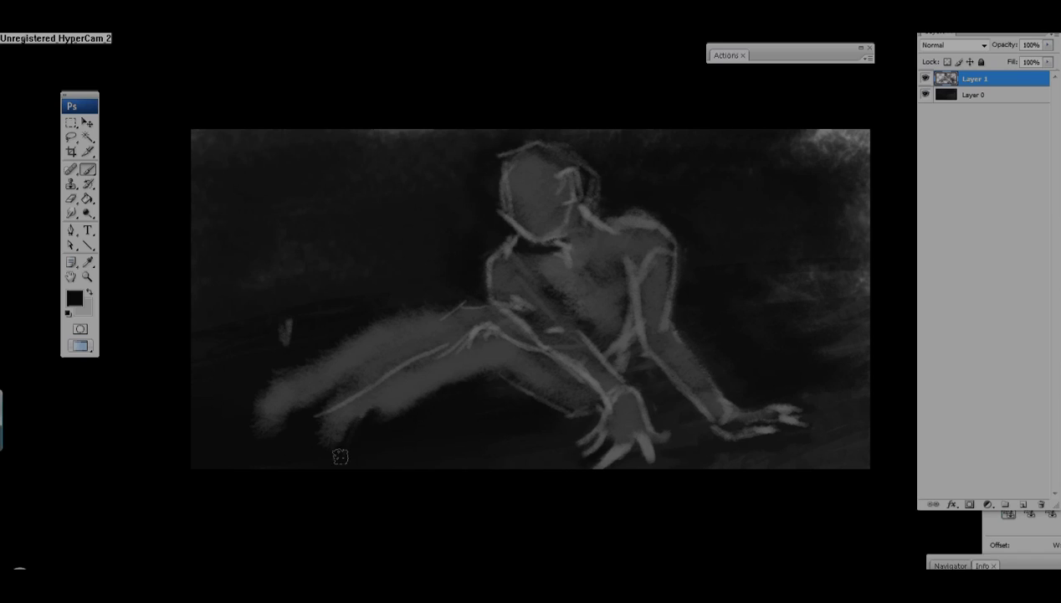
{"action": "key", "text": "bracketright"}
{"action": "key", "text": "bracketright"}
{"action": "key", "text": "bracketright"}
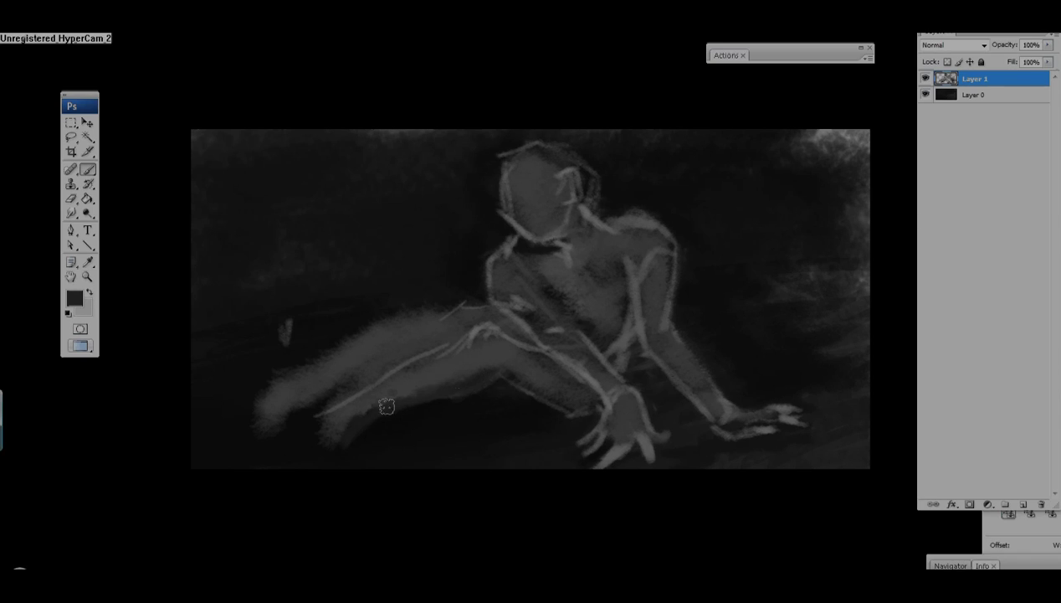
{"action": "mouse_move", "coordinate": [313, 421]}
{"action": "left_mouse_down"}
{"action": "mouse_move", "coordinate": [327, 453]}
{"action": "mouse_move", "coordinate": [325, 415]}
{"action": "mouse_move", "coordinate": [312, 432]}
{"action": "mouse_move", "coordinate": [321, 440]}
{"action": "mouse_move", "coordinate": [300, 459]}
{"action": "mouse_move", "coordinate": [361, 428]}
{"action": "mouse_move", "coordinate": [339, 458]}
{"action": "mouse_move", "coordinate": [358, 456]}
{"action": "mouse_move", "coordinate": [286, 361]}
{"action": "mouse_move", "coordinate": [401, 420]}
{"action": "mouse_move", "coordinate": [292, 406]}
{"action": "mouse_move", "coordinate": [316, 412]}
{"action": "mouse_move", "coordinate": [292, 376]}
{"action": "mouse_move", "coordinate": [373, 376]}
{"action": "mouse_move", "coordinate": [376, 344]}
{"action": "mouse_move", "coordinate": [452, 339]}
{"action": "left_mouse_up"}
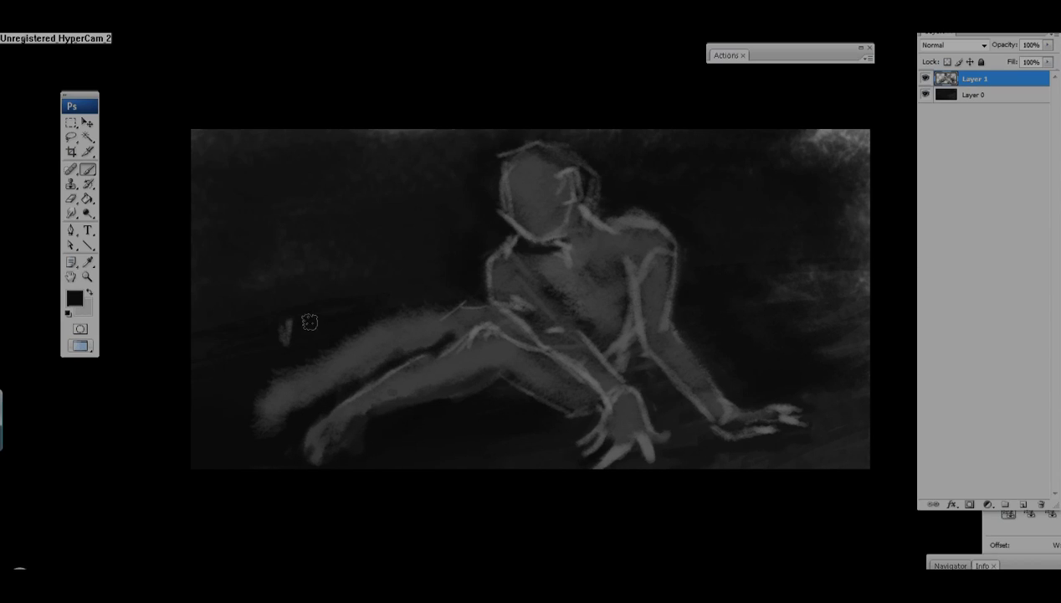
{"action": "left_click", "coordinate": [286, 402], "text": "alt"}
{"action": "mouse_move", "coordinate": [286, 402]}
{"action": "left_mouse_down"}
{"action": "mouse_move", "coordinate": [255, 431]}
{"action": "mouse_move", "coordinate": [355, 338]}
{"action": "left_mouse_up"}
Cover the upper leg's dark patch, brighten the lower leg's top edge and darken the front leg's edge.
{"action": "left_click", "coordinate": [302, 377], "text": "alt"}
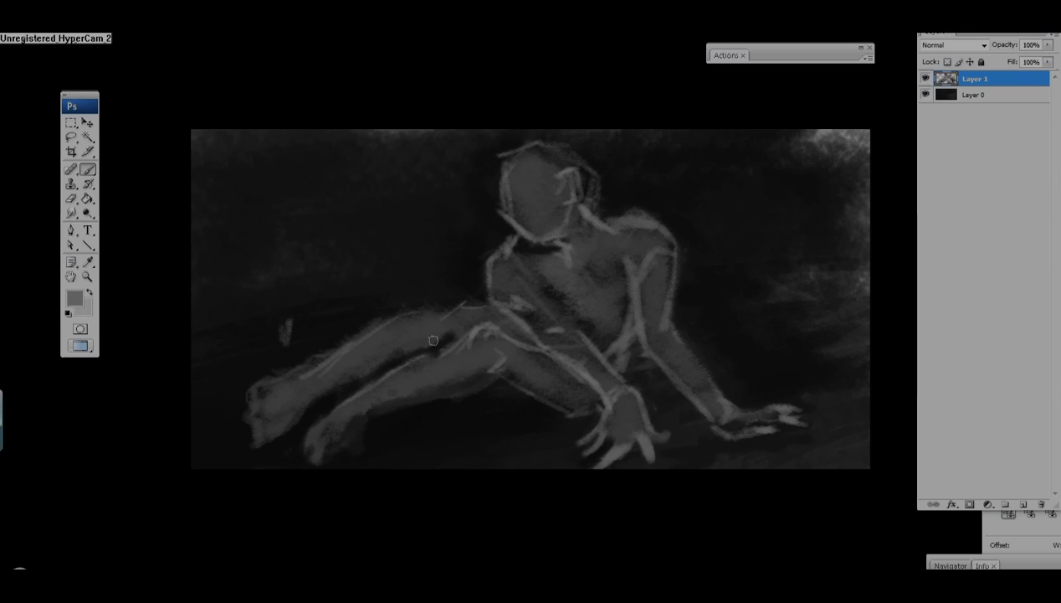
{"action": "mouse_move", "coordinate": [433, 340]}
{"action": "left_mouse_down"}
{"action": "mouse_move", "coordinate": [410, 330]}
{"action": "mouse_move", "coordinate": [482, 295]}
{"action": "left_mouse_up"}
{"action": "mouse_move", "coordinate": [387, 373]}
{"action": "left_mouse_down"}
{"action": "mouse_move", "coordinate": [249, 402]}
{"action": "mouse_move", "coordinate": [267, 373]}
{"action": "left_mouse_up"}
{"action": "left_click", "coordinate": [281, 428], "text": "alt"}
{"action": "mouse_move", "coordinate": [334, 347]}
{"action": "left_mouse_down"}
{"action": "mouse_move", "coordinate": [237, 392]}
{"action": "mouse_move", "coordinate": [242, 411]}
{"action": "mouse_move", "coordinate": [436, 298]}
{"action": "left_mouse_up"}
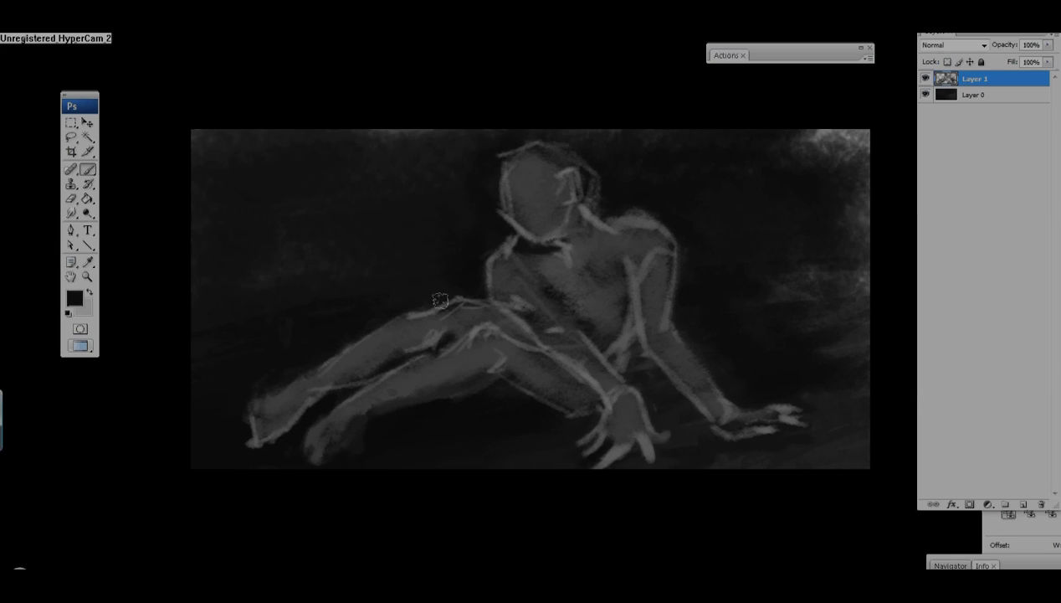
Brighten the lower torso, the forearm's right edge and a line along the right thigh.
{"action": "left_click", "coordinate": [529, 293], "text": "alt"}
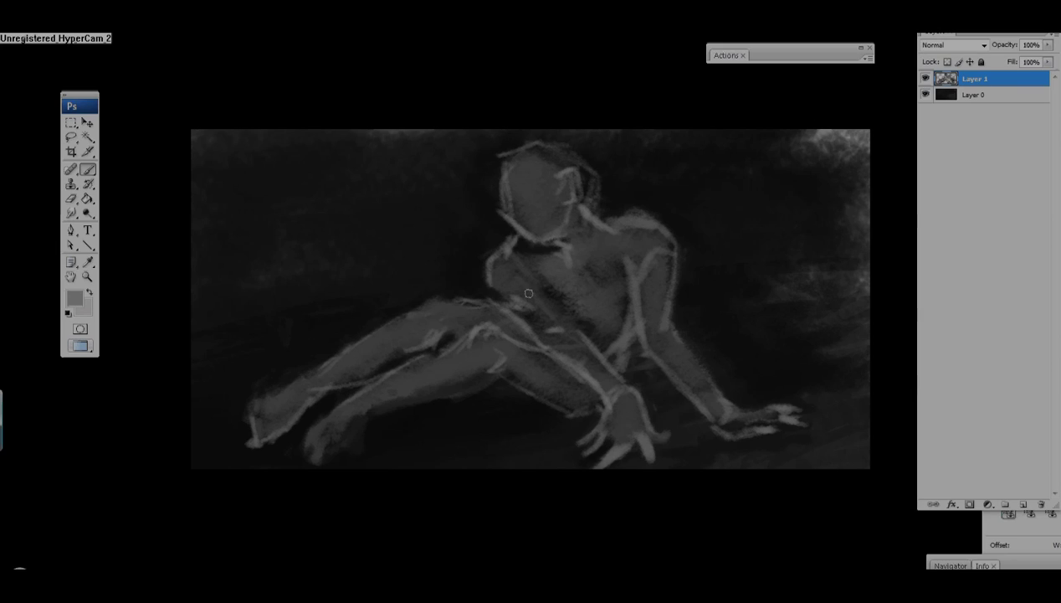
{"action": "left_click_drag", "start_coordinate": [516, 319], "coordinate": [562, 353]}
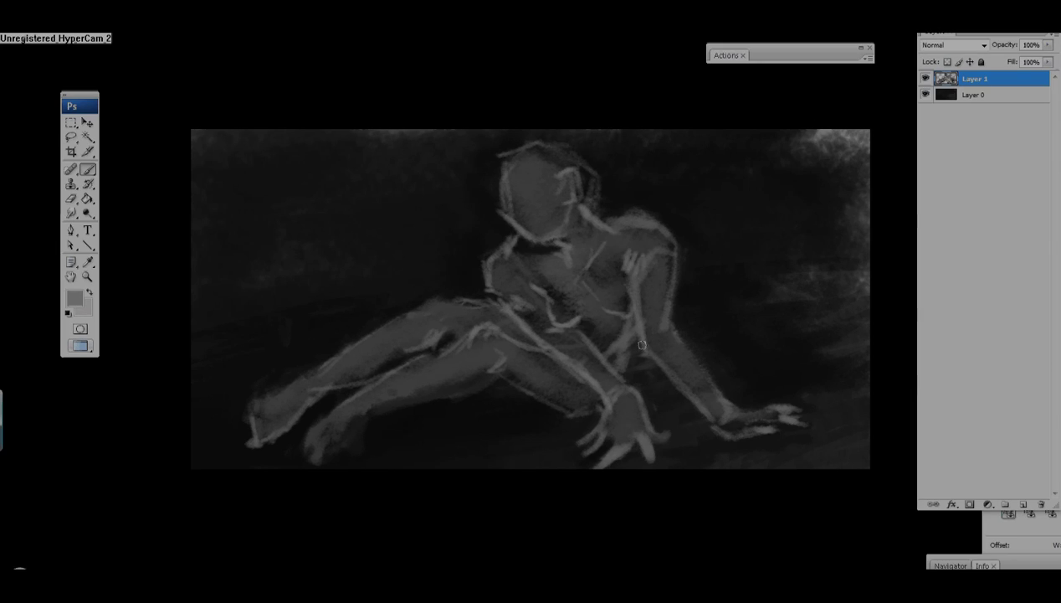
{"action": "left_click_drag", "start_coordinate": [698, 348], "coordinate": [737, 410]}
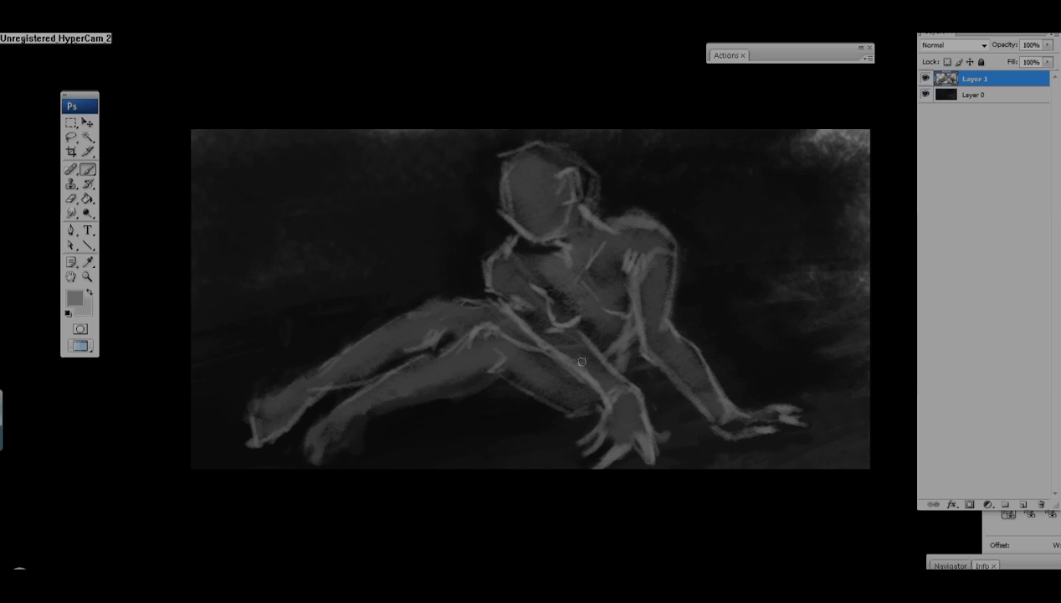
{"action": "left_click_drag", "start_coordinate": [611, 323], "coordinate": [630, 377]}
Darken the thigh and the gap between torso and arm, then brighten the shoulder's outer edge.
{"action": "left_click", "coordinate": [636, 366], "text": "alt"}
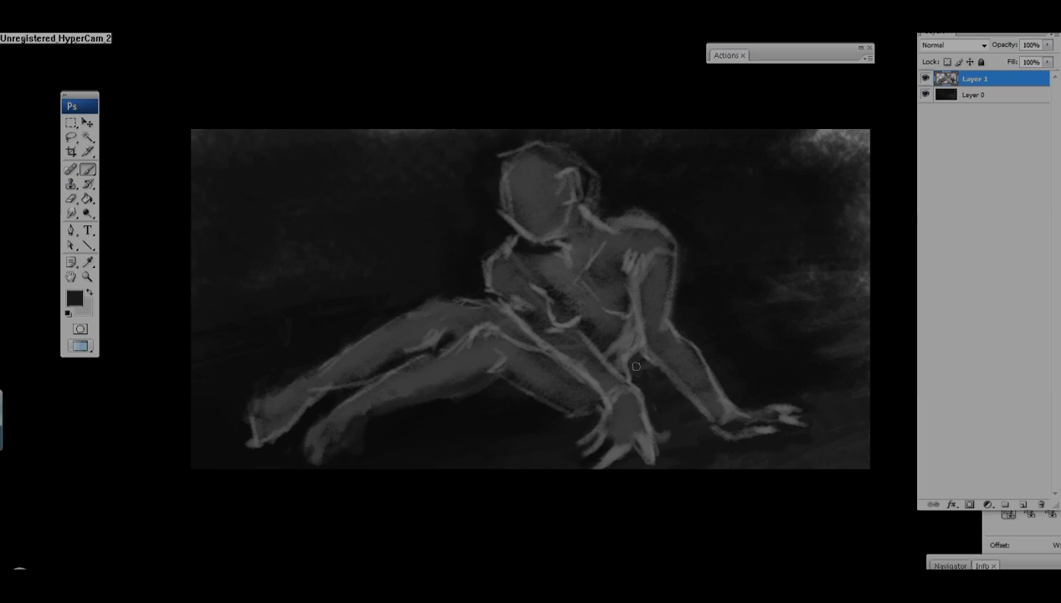
{"action": "left_click", "coordinate": [609, 321], "text": "alt"}
{"action": "mouse_move", "coordinate": [611, 330]}
{"action": "left_mouse_down"}
{"action": "mouse_move", "coordinate": [621, 356]}
{"action": "mouse_move", "coordinate": [607, 343]}
{"action": "left_mouse_up"}
{"action": "mouse_move", "coordinate": [604, 259]}
{"action": "left_mouse_down"}
{"action": "mouse_move", "coordinate": [629, 251]}
{"action": "mouse_move", "coordinate": [650, 272]}
{"action": "mouse_move", "coordinate": [645, 336]}
{"action": "left_mouse_up"}
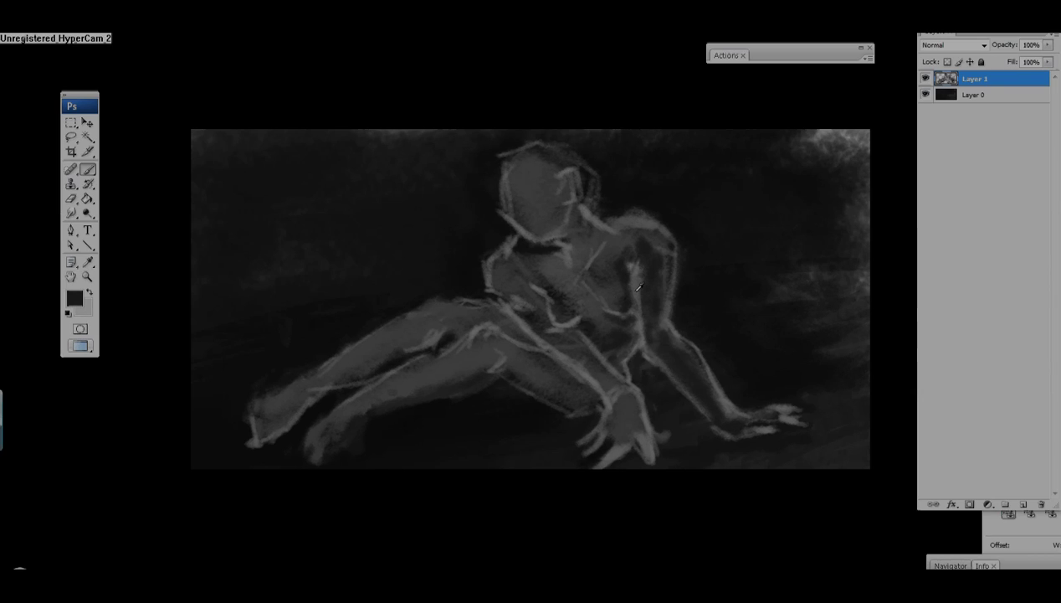
{"action": "left_click", "coordinate": [714, 379], "text": "alt"}
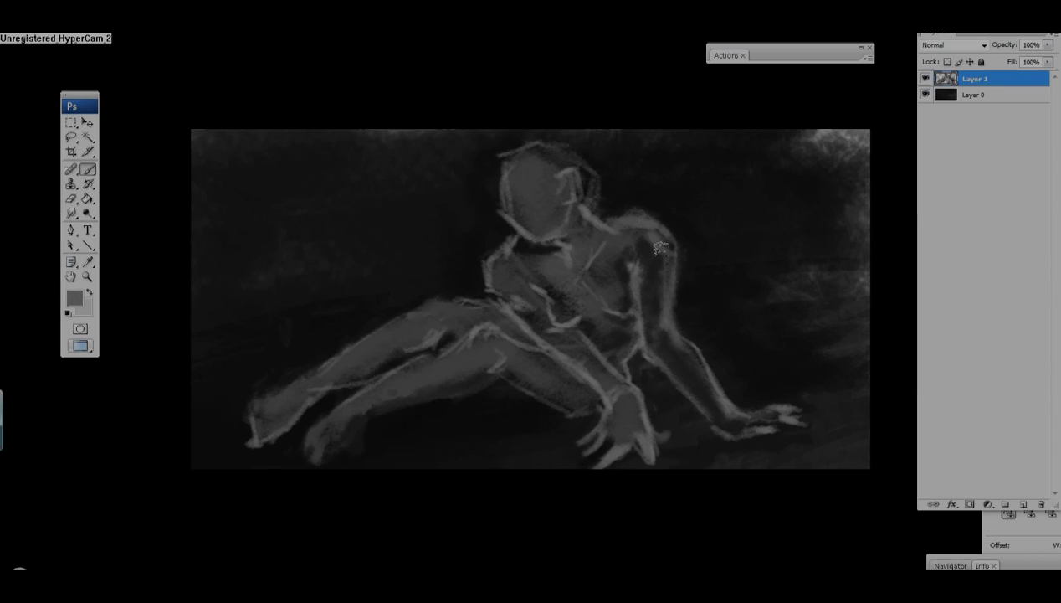
{"action": "mouse_move", "coordinate": [645, 227]}
{"action": "left_mouse_down"}
{"action": "mouse_move", "coordinate": [666, 261]}
{"action": "mouse_move", "coordinate": [670, 327]}
{"action": "left_mouse_up"}
Lasso the right hand and arm, then rotate and scale them with Free Transform.
{"action": "key", "text": "l"}
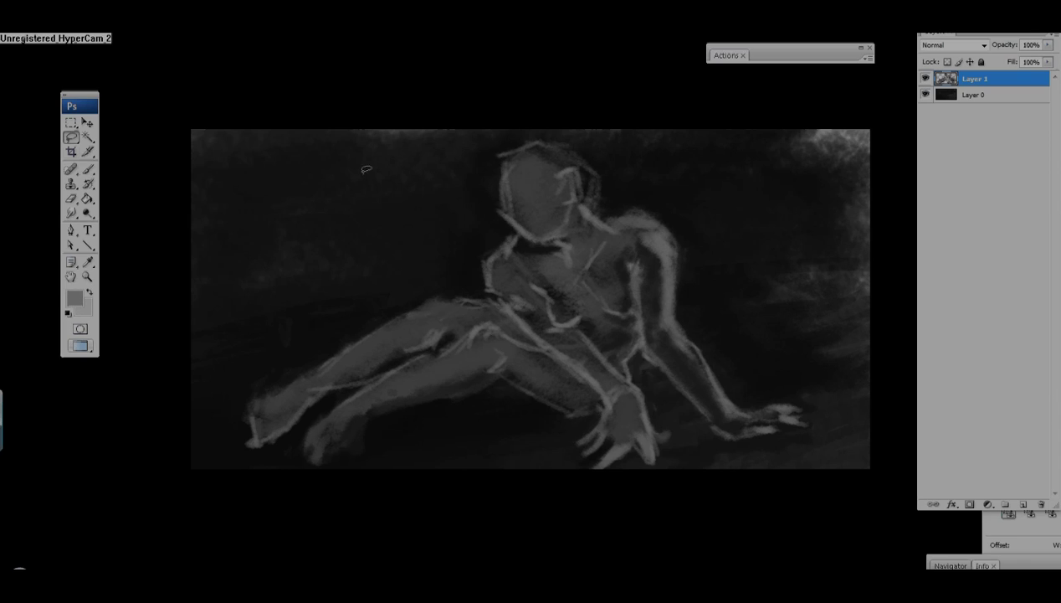
{"action": "key", "text": "ctrl+t"}
{"action": "mouse_move", "coordinate": [833, 462]}
{"action": "left_mouse_down"}
{"action": "mouse_move", "coordinate": [766, 463]}
{"action": "mouse_move", "coordinate": [777, 493]}
{"action": "mouse_move", "coordinate": [765, 474]}
{"action": "mouse_move", "coordinate": [780, 462]}
{"action": "left_mouse_up"}
{"action": "key", "text": "Return"}
{"action": "key", "text": "ctrl+d"}
Darken the background to the right of the hand with a black brush.
{"action": "key", "text": "b"}
{"action": "key", "text": "d"}
{"action": "left_click_drag", "start_coordinate": [729, 335], "coordinate": [782, 373]}
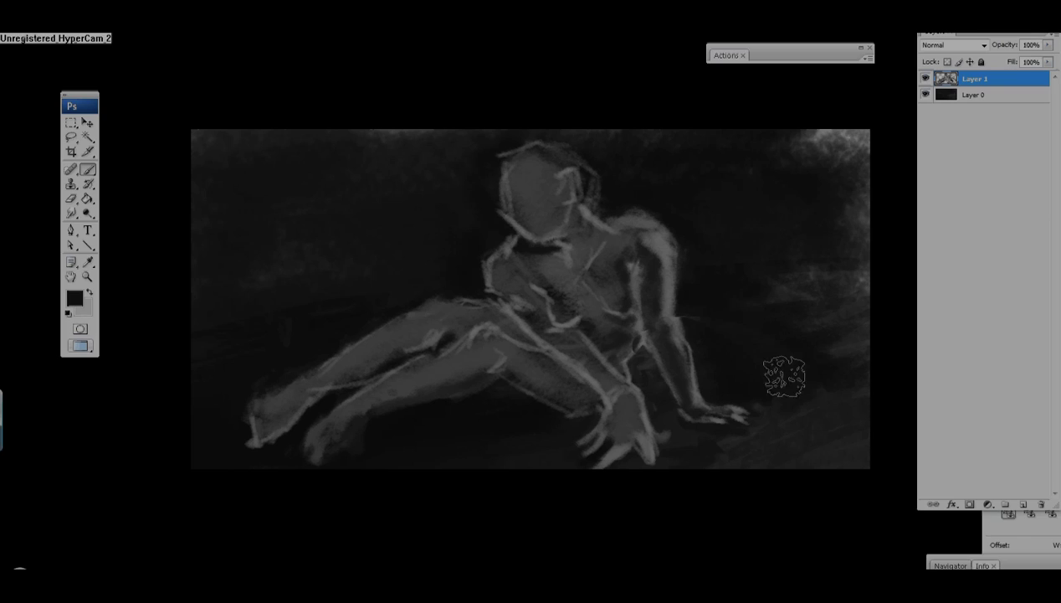
{"action": "left_click_drag", "start_coordinate": [736, 460], "coordinate": [827, 291]}
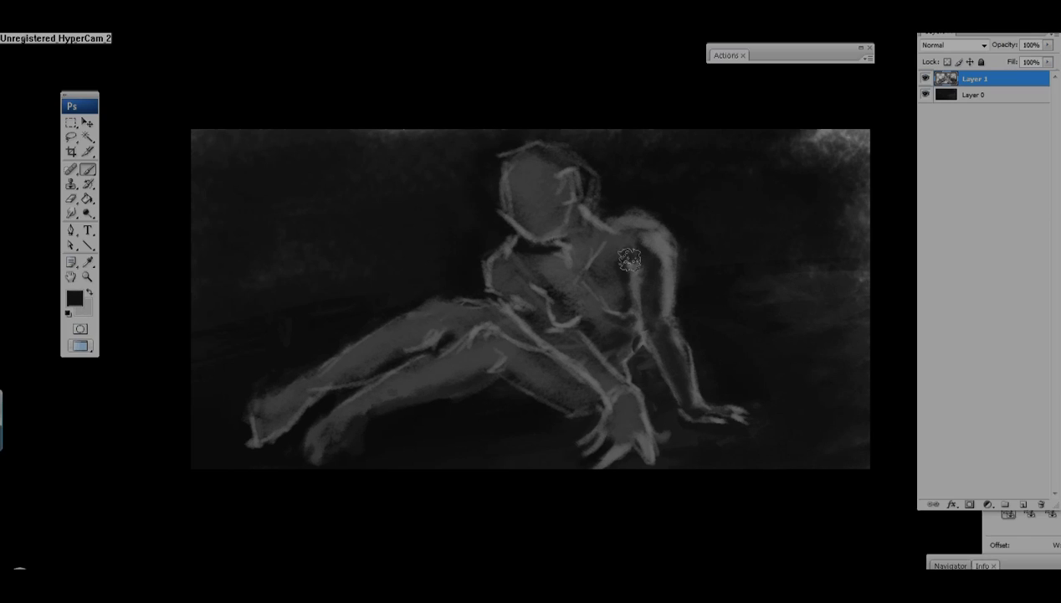
Paint a light grey stroke down the right forearm and clean up its right edge in near-black.
{"action": "left_click", "coordinate": [592, 257], "text": "alt"}
{"action": "left_click_drag", "start_coordinate": [646, 340], "coordinate": [682, 418]}
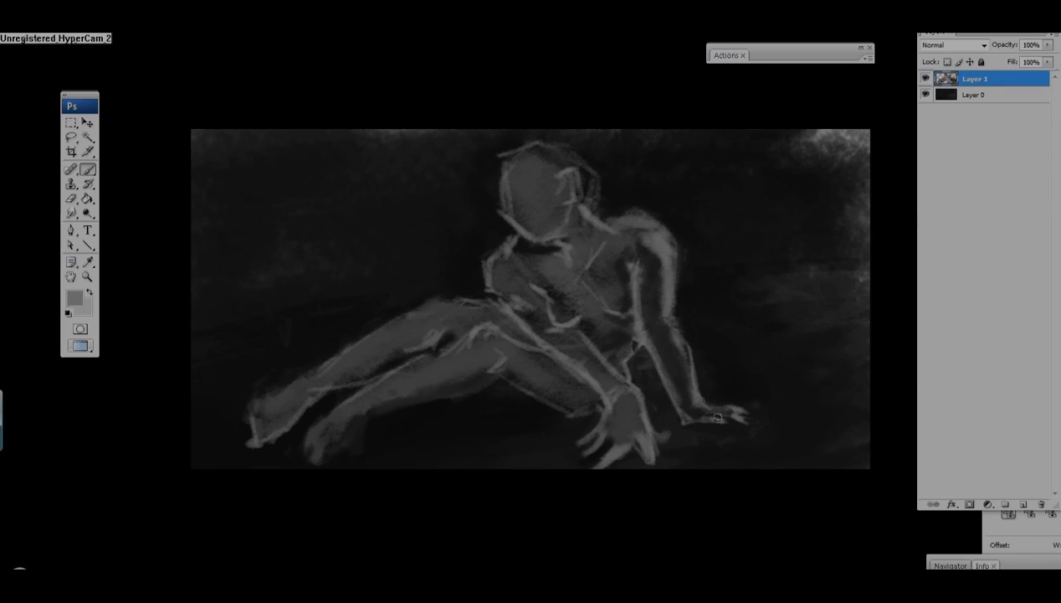
{"action": "left_click", "coordinate": [695, 394], "text": "alt"}
{"action": "left_click_drag", "start_coordinate": [674, 328], "coordinate": [690, 400]}
{"action": "left_click_drag", "start_coordinate": [680, 347], "coordinate": [712, 405]}
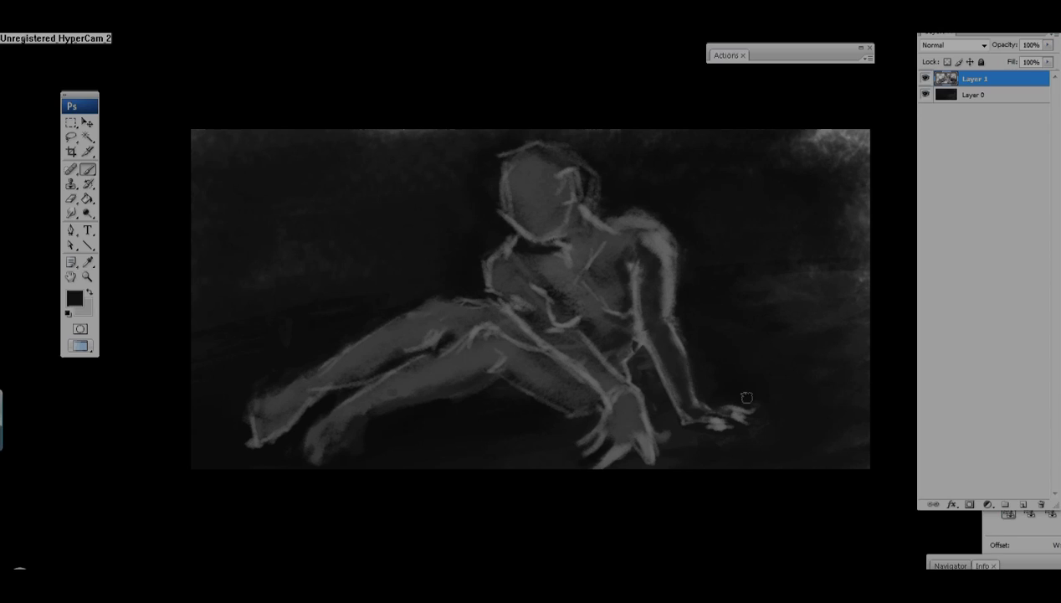
{"action": "left_click_drag", "start_coordinate": [668, 325], "coordinate": [667, 235]}
Trim the shoulder's right edge and darken the top and outline of the head.
{"action": "left_click_drag", "start_coordinate": [599, 217], "coordinate": [636, 224]}
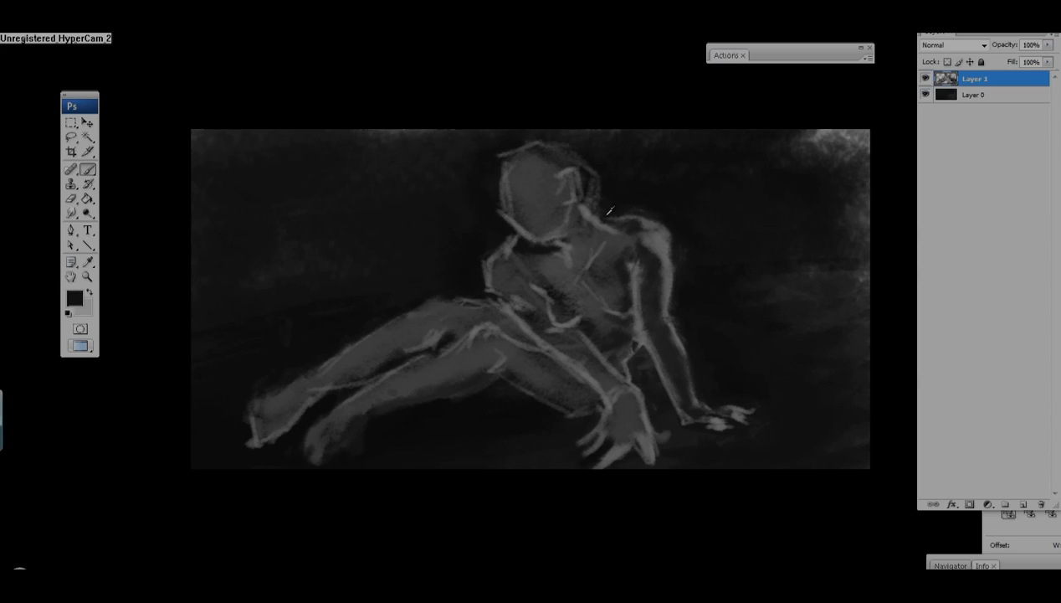
{"action": "left_click", "coordinate": [630, 220], "text": "alt"}
{"action": "left_click", "coordinate": [577, 209], "text": "alt"}
{"action": "mouse_move", "coordinate": [519, 148]}
{"action": "left_mouse_down"}
{"action": "mouse_move", "coordinate": [609, 157]}
{"action": "mouse_move", "coordinate": [579, 116]}
{"action": "mouse_move", "coordinate": [597, 185]}
{"action": "mouse_move", "coordinate": [579, 150]}
{"action": "mouse_move", "coordinate": [491, 163]}
{"action": "left_mouse_up"}
{"action": "left_click", "coordinate": [585, 171], "text": "alt"}
Lighten the head outline with a smaller brush, darken the hair, and paint a dark band across the left background.
{"action": "left_click_drag", "start_coordinate": [594, 151], "coordinate": [550, 199]}
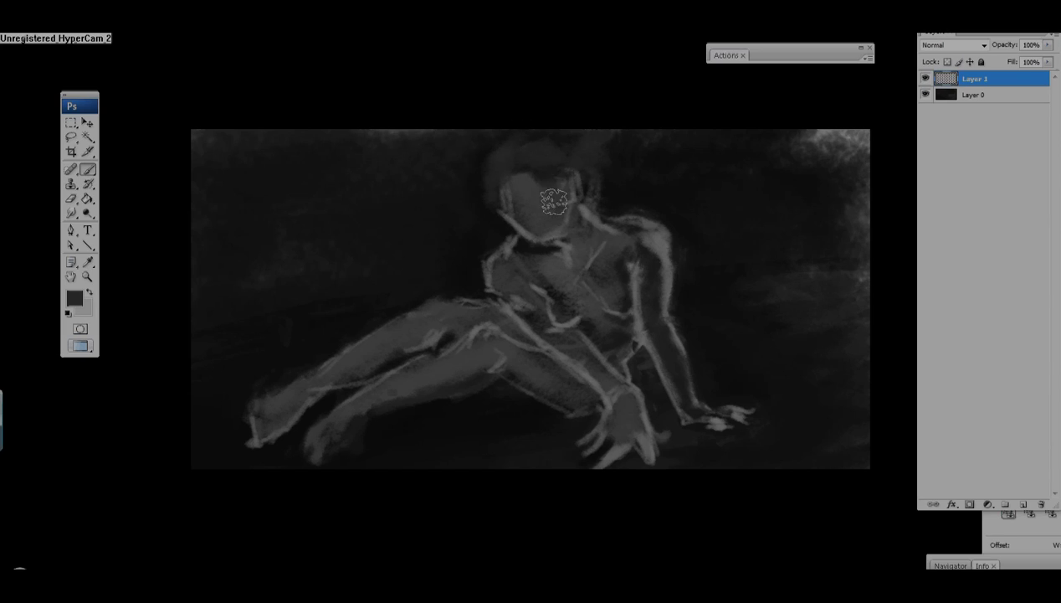
{"action": "key", "text": "bracketleft"}
{"action": "key", "text": "bracketleft"}
{"action": "key", "text": "bracketleft"}
{"action": "mouse_move", "coordinate": [523, 157]}
{"action": "left_mouse_down"}
{"action": "mouse_move", "coordinate": [588, 175]}
{"action": "mouse_move", "coordinate": [601, 132]}
{"action": "mouse_move", "coordinate": [481, 205]}
{"action": "left_mouse_up"}
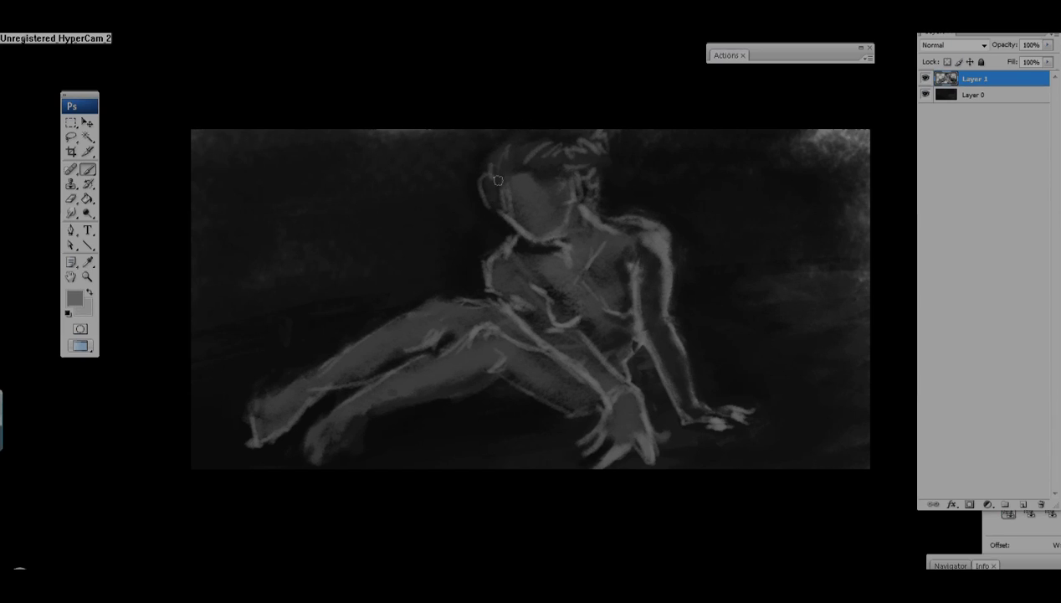
{"action": "mouse_move", "coordinate": [492, 166]}
{"action": "left_mouse_down"}
{"action": "mouse_move", "coordinate": [536, 173]}
{"action": "mouse_move", "coordinate": [559, 203]}
{"action": "left_mouse_up"}
{"action": "left_click", "coordinate": [539, 169], "text": "alt"}
{"action": "left_click_drag", "start_coordinate": [544, 168], "coordinate": [506, 205]}
{"action": "left_click_drag", "start_coordinate": [481, 146], "coordinate": [528, 200]}
{"action": "left_click_drag", "start_coordinate": [586, 138], "coordinate": [561, 192]}
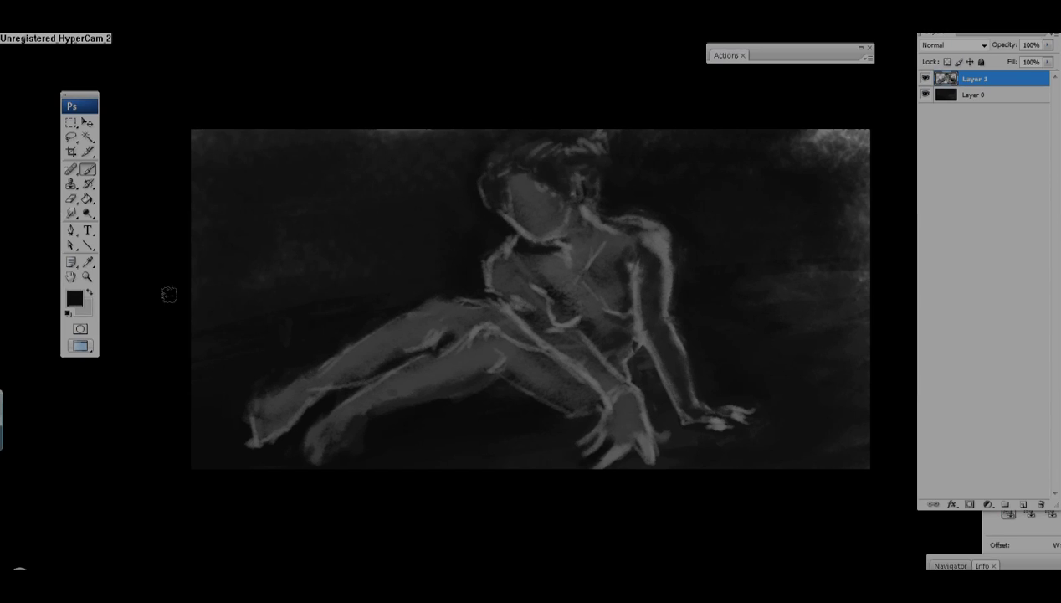
{"action": "mouse_move", "coordinate": [540, 150]}
{"action": "left_mouse_down"}
{"action": "mouse_move", "coordinate": [514, 151]}
{"action": "mouse_move", "coordinate": [590, 189]}
{"action": "mouse_move", "coordinate": [560, 161]}
{"action": "mouse_move", "coordinate": [492, 173]}
{"action": "mouse_move", "coordinate": [537, 142]}
{"action": "mouse_move", "coordinate": [515, 127]}
{"action": "mouse_move", "coordinate": [478, 204]}
{"action": "mouse_move", "coordinate": [446, 146]}
{"action": "mouse_move", "coordinate": [443, 216]}
{"action": "left_mouse_up"}
{"action": "mouse_move", "coordinate": [343, 274]}
{"action": "left_mouse_down"}
{"action": "mouse_move", "coordinate": [253, 311]}
{"action": "mouse_move", "coordinate": [196, 286]}
{"action": "left_mouse_up"}
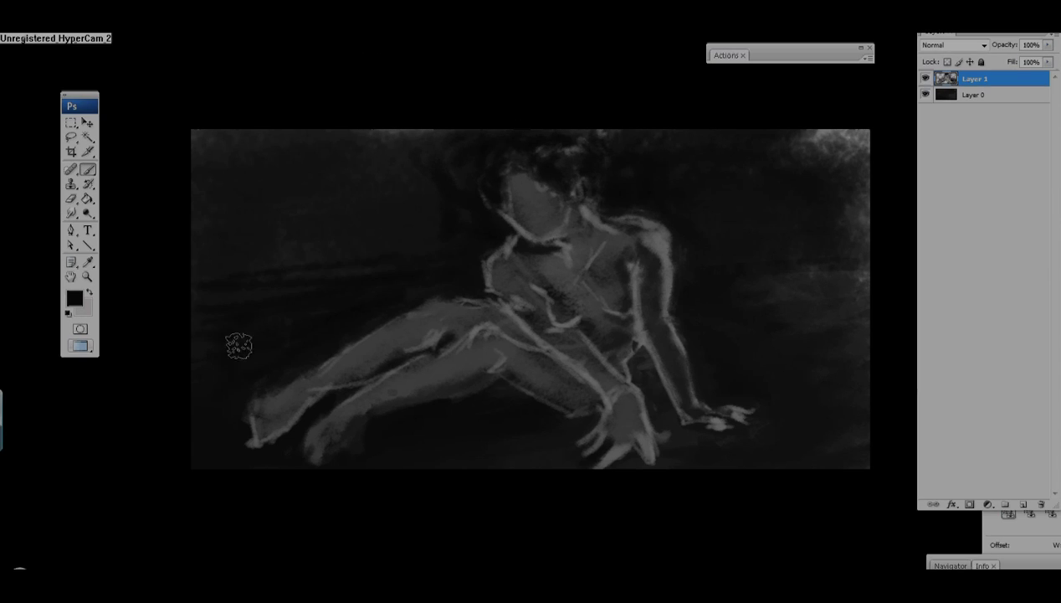
Paint sampled mid-grey along the shin toward the knee.
{"action": "left_click", "coordinate": [295, 377], "text": "alt"}
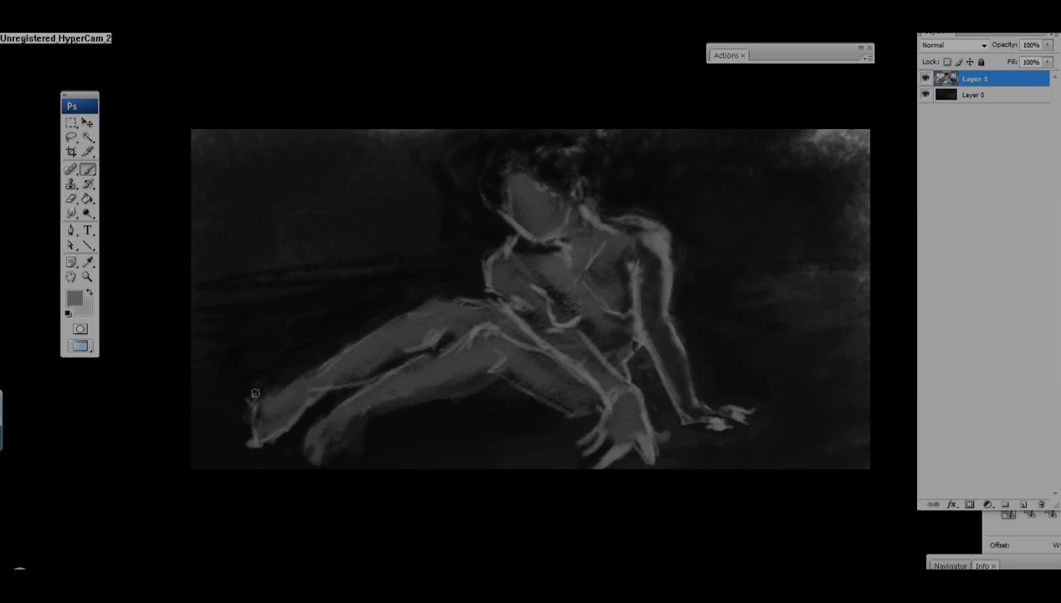
{"action": "mouse_move", "coordinate": [255, 393]}
{"action": "left_mouse_down"}
{"action": "mouse_move", "coordinate": [328, 357]}
{"action": "mouse_move", "coordinate": [299, 370]}
{"action": "mouse_move", "coordinate": [308, 365]}
{"action": "mouse_move", "coordinate": [337, 397]}
{"action": "mouse_move", "coordinate": [306, 410]}
{"action": "mouse_move", "coordinate": [504, 325]}
{"action": "mouse_move", "coordinate": [464, 331]}
{"action": "mouse_move", "coordinate": [540, 343]}
{"action": "left_mouse_up"}
{"action": "left_click", "coordinate": [334, 393], "text": "alt"}
{"action": "left_click", "coordinate": [370, 370], "text": "alt"}
Darken the hip and crotch, then repaint the abdomen and left chest in lighter grey.
{"action": "left_click", "coordinate": [437, 332], "text": "alt"}
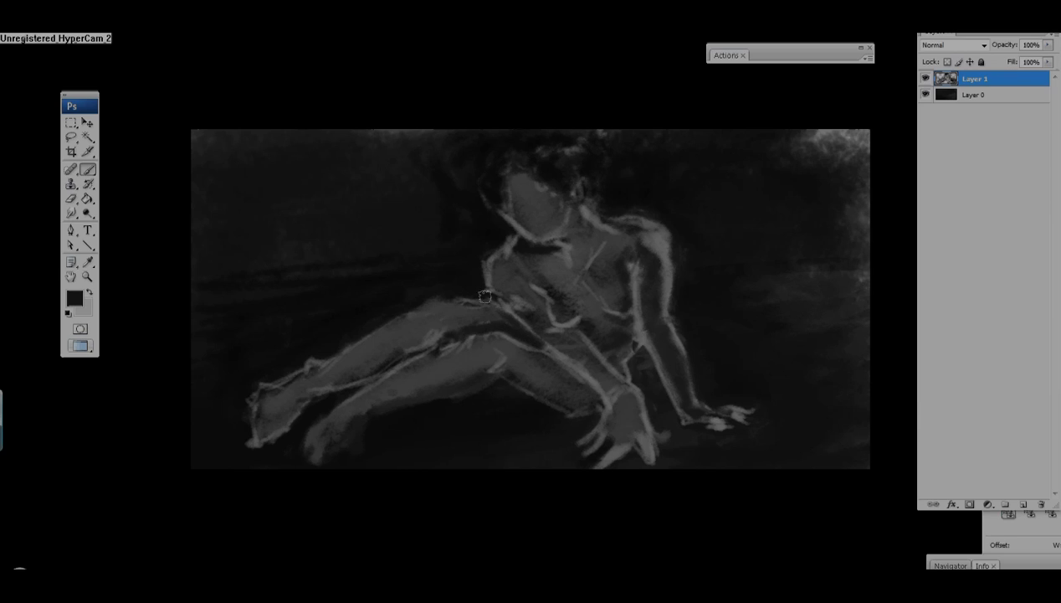
{"action": "left_click_drag", "start_coordinate": [485, 296], "coordinate": [593, 385]}
{"action": "left_click_drag", "start_coordinate": [557, 328], "coordinate": [592, 337]}
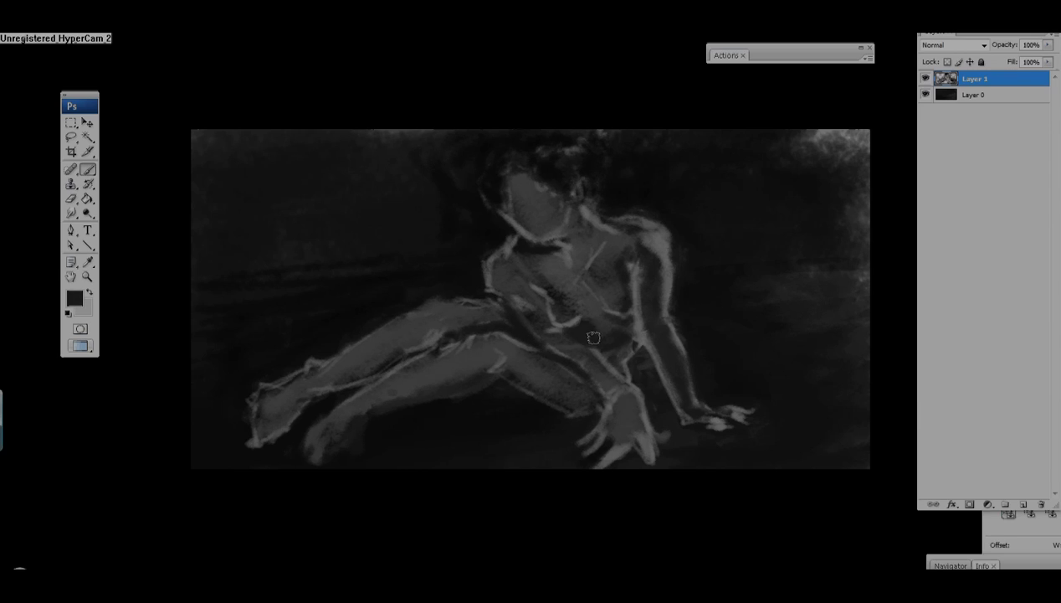
{"action": "left_click", "coordinate": [597, 319], "text": "alt"}
{"action": "mouse_move", "coordinate": [485, 278]}
{"action": "left_mouse_down"}
{"action": "mouse_move", "coordinate": [543, 304]}
{"action": "mouse_move", "coordinate": [566, 324]}
{"action": "left_mouse_up"}
{"action": "mouse_move", "coordinate": [499, 270]}
{"action": "left_mouse_down"}
{"action": "mouse_move", "coordinate": [519, 295]}
{"action": "mouse_move", "coordinate": [533, 276]}
{"action": "mouse_move", "coordinate": [526, 269]}
{"action": "mouse_move", "coordinate": [566, 270]}
{"action": "mouse_move", "coordinate": [603, 251]}
{"action": "mouse_move", "coordinate": [563, 259]}
{"action": "mouse_move", "coordinate": [578, 276]}
{"action": "mouse_move", "coordinate": [577, 306]}
{"action": "left_mouse_up"}
Add dark strokes over the chest and inner thigh and deepen the shadow under the thigh.
{"action": "left_click", "coordinate": [512, 205], "text": "alt"}
{"action": "left_click", "coordinate": [590, 231], "text": "alt"}
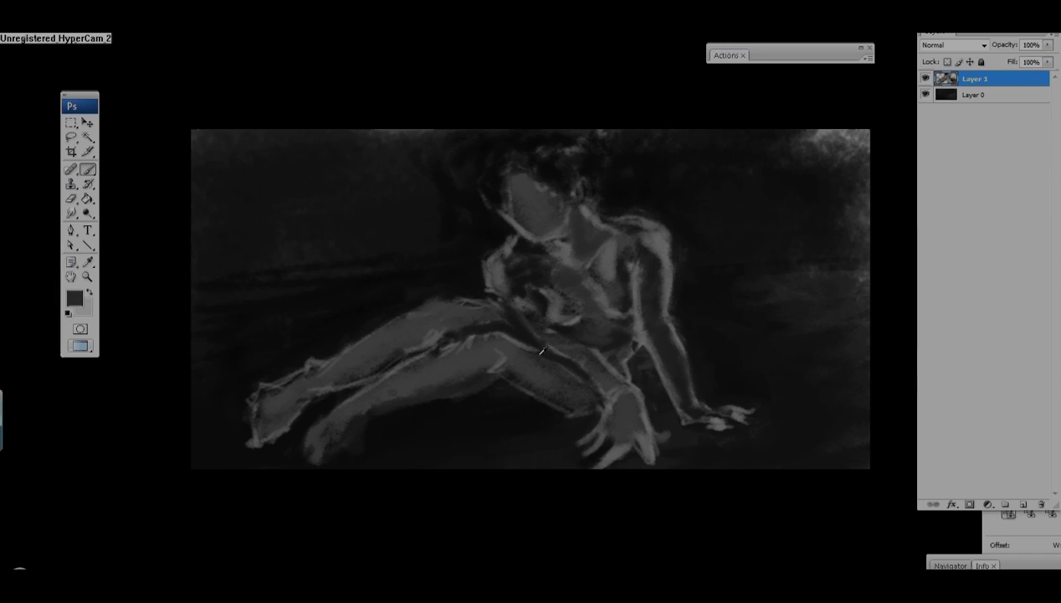
{"action": "left_click", "coordinate": [555, 370], "text": "alt"}
{"action": "mouse_move", "coordinate": [551, 359]}
{"action": "left_mouse_down"}
{"action": "mouse_move", "coordinate": [558, 397]}
{"action": "mouse_move", "coordinate": [498, 394]}
{"action": "mouse_move", "coordinate": [535, 401]}
{"action": "mouse_move", "coordinate": [460, 374]}
{"action": "mouse_move", "coordinate": [546, 407]}
{"action": "mouse_move", "coordinate": [546, 421]}
{"action": "mouse_move", "coordinate": [576, 408]}
{"action": "left_mouse_up"}
{"action": "left_click", "coordinate": [540, 403], "text": "alt"}
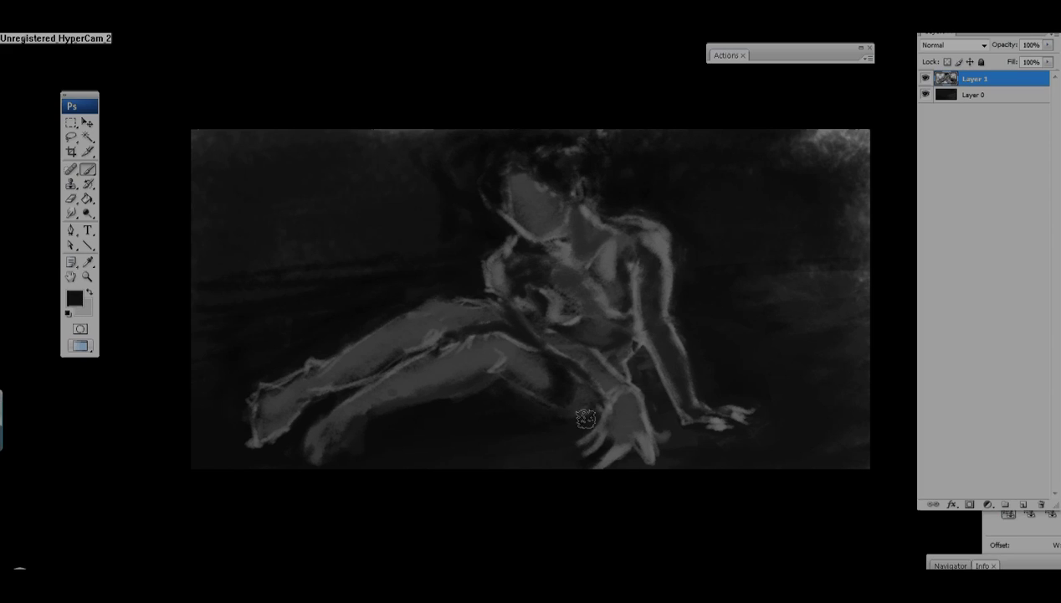
{"action": "left_click_drag", "start_coordinate": [454, 378], "coordinate": [385, 402]}
Paint darker strokes near the knee and retouch the area under the thigh.
{"action": "left_click", "coordinate": [485, 375], "text": "alt"}
{"action": "left_click", "coordinate": [561, 384], "text": "alt"}
{"action": "mouse_move", "coordinate": [519, 391]}
{"action": "left_mouse_down"}
{"action": "mouse_move", "coordinate": [577, 402]}
{"action": "mouse_move", "coordinate": [514, 406]}
{"action": "mouse_move", "coordinate": [588, 420]}
{"action": "left_mouse_up"}
{"action": "left_click", "coordinate": [552, 407], "text": "alt"}
{"action": "left_click", "coordinate": [560, 358], "text": "alt"}
{"action": "left_click", "coordinate": [523, 400], "text": "alt"}
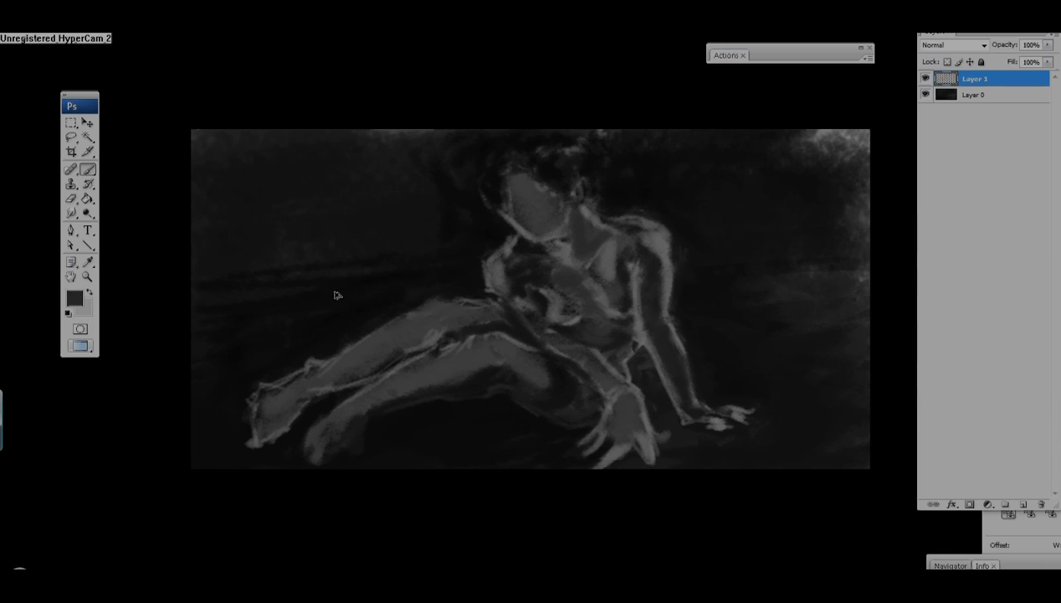
{"action": "left_click", "coordinate": [499, 360], "text": "alt"}
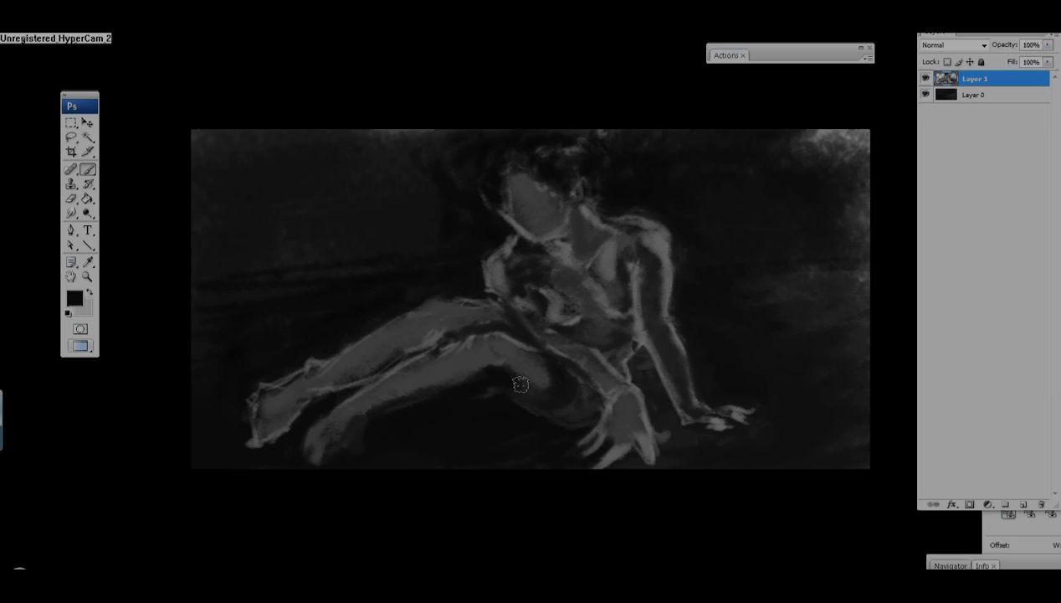
{"action": "left_click", "coordinate": [531, 408], "text": "alt"}
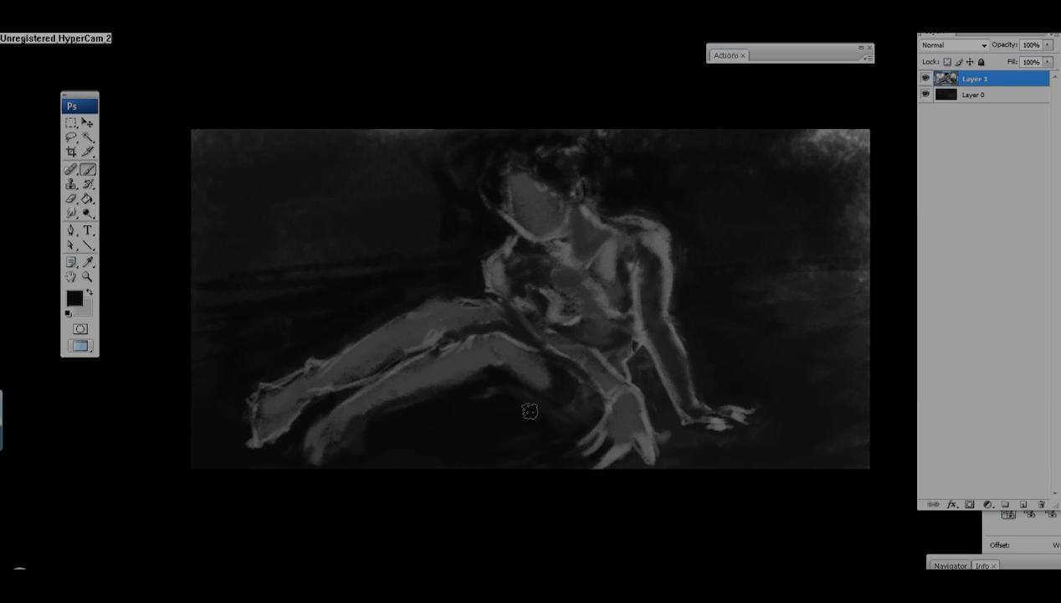
Model the lower leg and foot with a dark stroke and light grey dabs.
{"action": "mouse_move", "coordinate": [367, 408]}
{"action": "left_mouse_down"}
{"action": "mouse_move", "coordinate": [362, 437]}
{"action": "mouse_move", "coordinate": [337, 396]}
{"action": "mouse_move", "coordinate": [384, 368]}
{"action": "mouse_move", "coordinate": [315, 415]}
{"action": "mouse_move", "coordinate": [305, 450]}
{"action": "mouse_move", "coordinate": [314, 461]}
{"action": "mouse_move", "coordinate": [262, 388]}
{"action": "mouse_move", "coordinate": [335, 458]}
{"action": "left_mouse_up"}
{"action": "left_click", "coordinate": [343, 410], "text": "alt"}
{"action": "left_click", "coordinate": [335, 397], "text": "alt"}
{"action": "left_click", "coordinate": [343, 419], "text": "alt"}
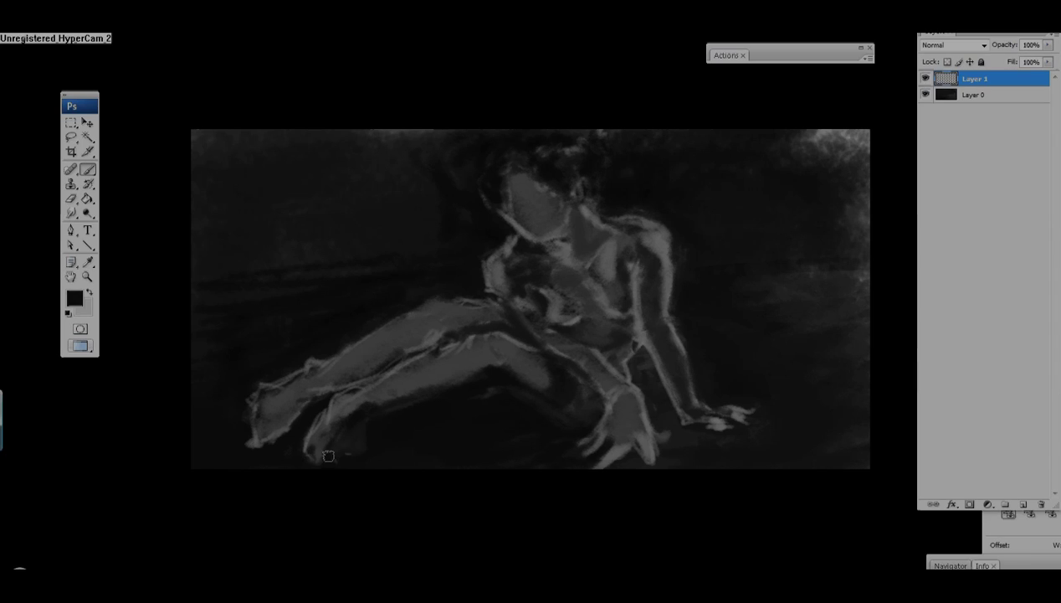
{"action": "left_click", "coordinate": [323, 419], "text": "alt"}
{"action": "left_click_drag", "start_coordinate": [323, 419], "coordinate": [316, 461]}
{"action": "left_click", "coordinate": [365, 432], "text": "alt"}
{"action": "left_click", "coordinate": [343, 413], "text": "alt"}
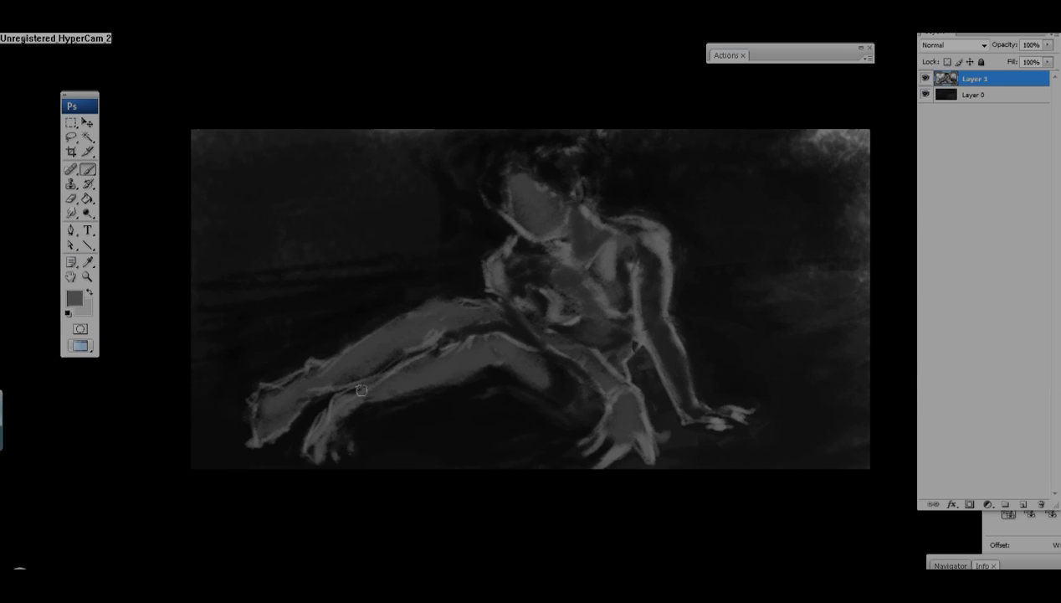
Paint light grey along the upper leg, highlight the knee, and darken the shin.
{"action": "left_click", "coordinate": [400, 382], "text": "alt"}
{"action": "mouse_move", "coordinate": [399, 382]}
{"action": "left_mouse_down"}
{"action": "mouse_move", "coordinate": [448, 362]}
{"action": "mouse_move", "coordinate": [521, 365]}
{"action": "mouse_move", "coordinate": [503, 333]}
{"action": "left_mouse_up"}
{"action": "left_click", "coordinate": [429, 300], "text": "alt"}
{"action": "left_click_drag", "start_coordinate": [438, 341], "coordinate": [328, 395]}
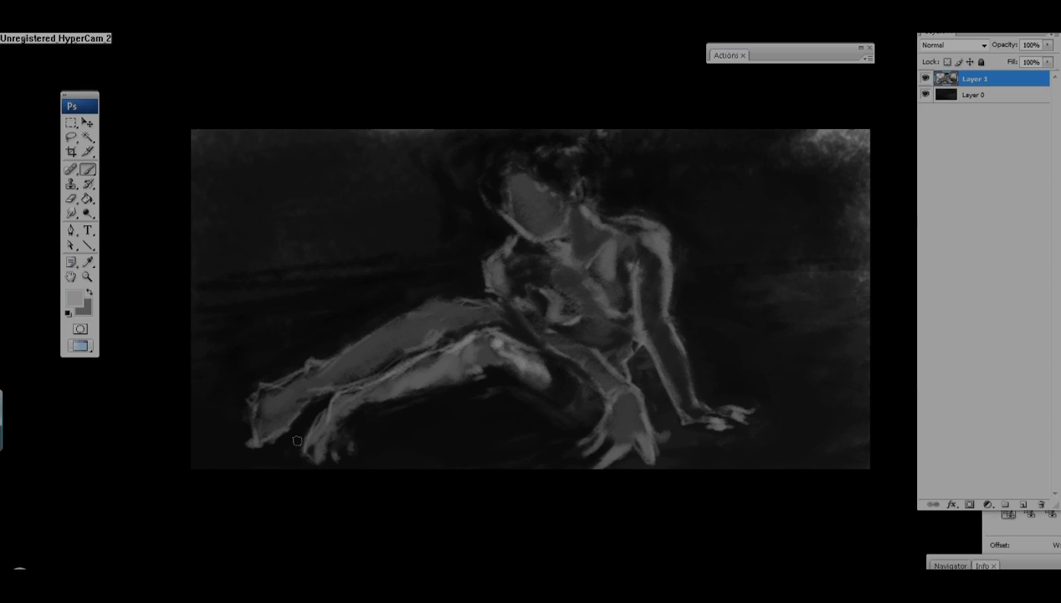
{"action": "left_click", "coordinate": [533, 370], "text": "alt"}
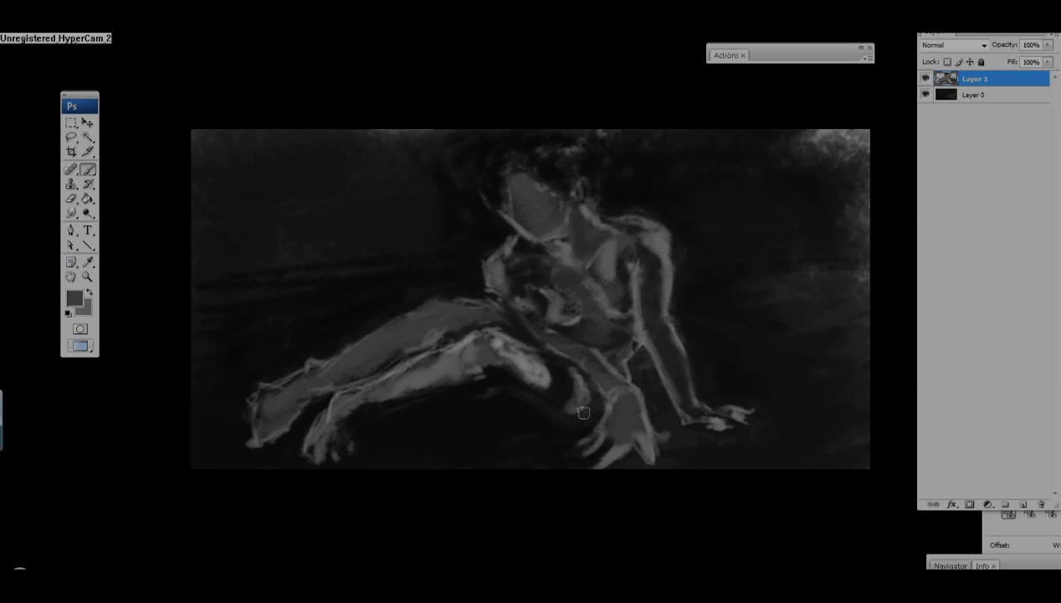
{"action": "left_click_drag", "start_coordinate": [574, 395], "coordinate": [589, 414]}
Lighten the hip and forearm, then rework the shoulder and arm edge with dark strokes.
{"action": "left_click", "coordinate": [619, 347], "text": "alt"}
{"action": "mouse_move", "coordinate": [620, 331]}
{"action": "left_mouse_down"}
{"action": "mouse_move", "coordinate": [658, 316]}
{"action": "mouse_move", "coordinate": [695, 402]}
{"action": "left_mouse_up"}
{"action": "left_click", "coordinate": [695, 380], "text": "alt"}
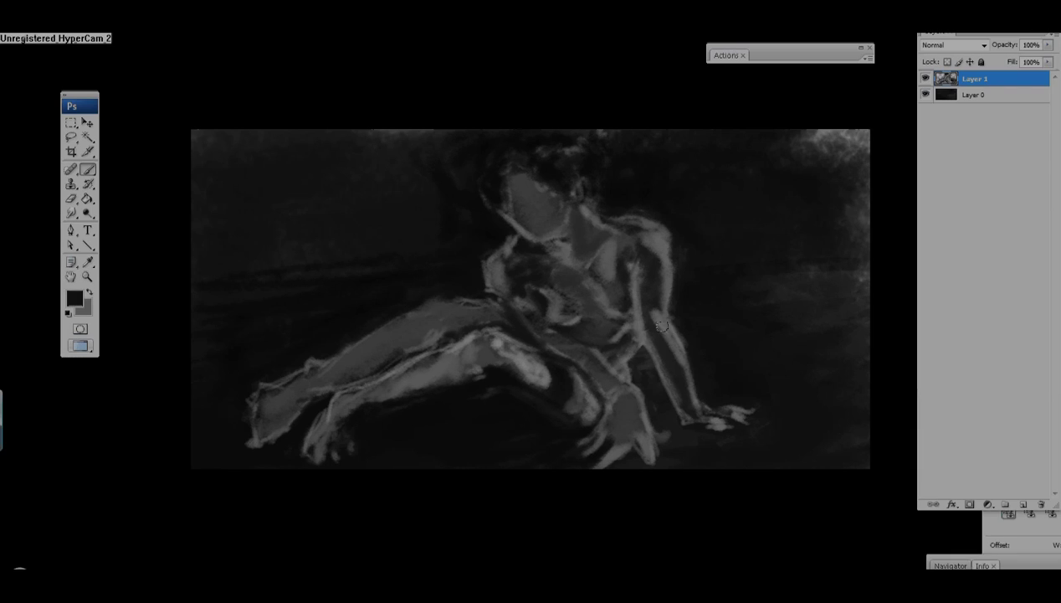
{"action": "left_click", "coordinate": [647, 256], "text": "alt"}
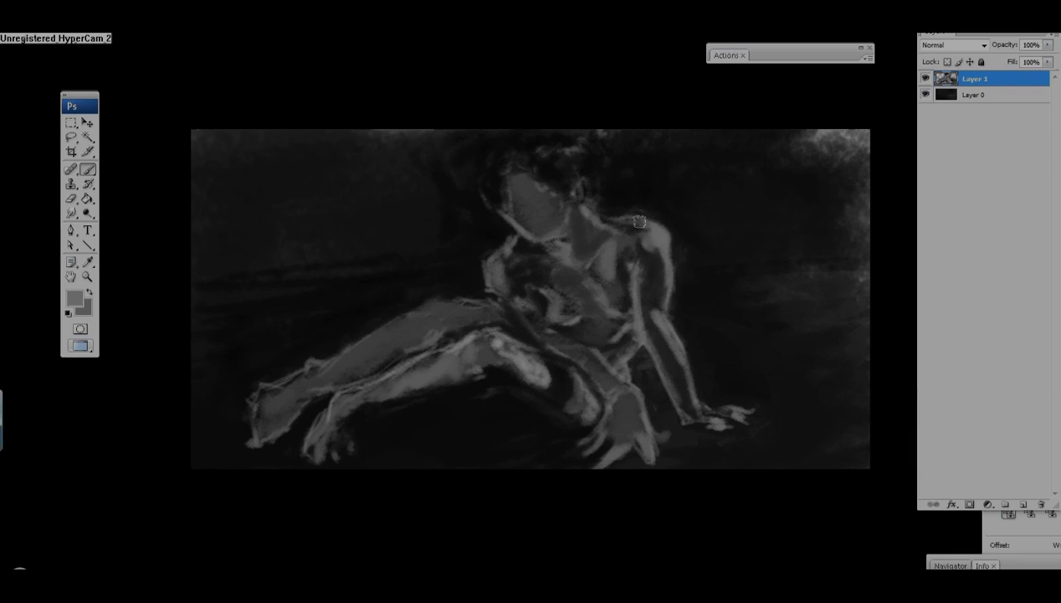
{"action": "left_click", "coordinate": [623, 213], "text": "alt"}
{"action": "mouse_move", "coordinate": [640, 221]}
{"action": "left_mouse_down"}
{"action": "mouse_move", "coordinate": [604, 214]}
{"action": "mouse_move", "coordinate": [676, 280]}
{"action": "left_mouse_up"}
{"action": "mouse_move", "coordinate": [532, 266]}
{"action": "left_mouse_down"}
{"action": "mouse_move", "coordinate": [573, 289]}
{"action": "mouse_move", "coordinate": [520, 313]}
{"action": "mouse_move", "coordinate": [579, 335]}
{"action": "mouse_move", "coordinate": [609, 321]}
{"action": "mouse_move", "coordinate": [577, 311]}
{"action": "mouse_move", "coordinate": [608, 320]}
{"action": "mouse_move", "coordinate": [590, 276]}
{"action": "left_mouse_up"}
Refine the chest with short strokes of sampled light and dark greys.
{"action": "left_click", "coordinate": [599, 315], "text": "alt"}
{"action": "left_click", "coordinate": [582, 293], "text": "alt"}
{"action": "left_click", "coordinate": [577, 252], "text": "alt"}
{"action": "mouse_move", "coordinate": [585, 239]}
{"action": "left_mouse_down"}
{"action": "mouse_move", "coordinate": [601, 273]}
{"action": "mouse_move", "coordinate": [569, 264]}
{"action": "mouse_move", "coordinate": [619, 280]}
{"action": "mouse_move", "coordinate": [623, 297]}
{"action": "left_mouse_up"}
{"action": "left_click", "coordinate": [607, 243], "text": "alt"}
{"action": "left_click", "coordinate": [614, 306], "text": "alt"}
{"action": "left_click", "coordinate": [610, 317], "text": "alt"}
{"action": "left_click", "coordinate": [548, 310], "text": "alt"}
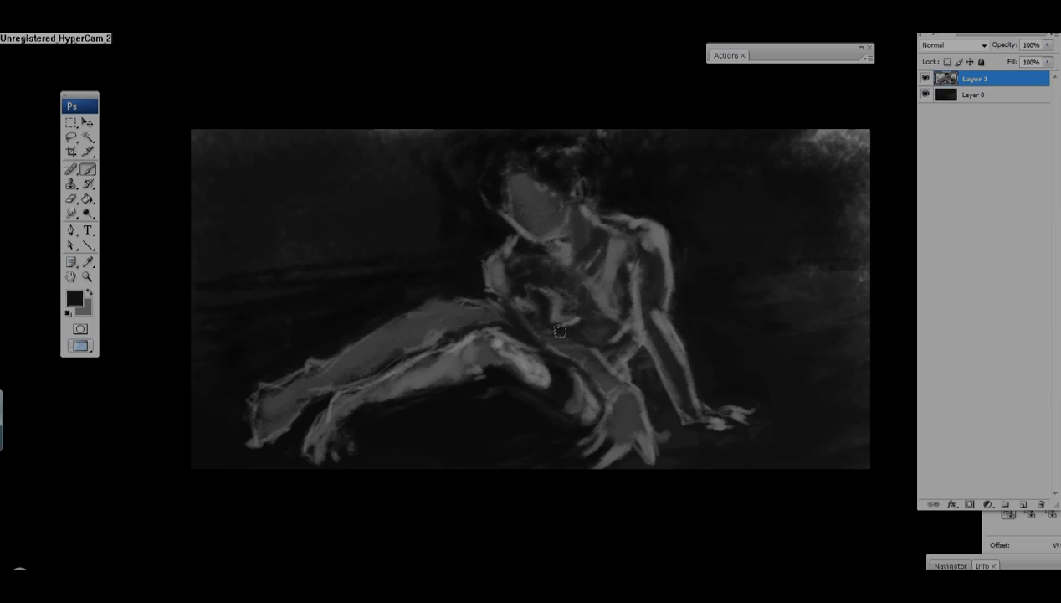
{"action": "mouse_move", "coordinate": [554, 327]}
{"action": "left_mouse_down"}
{"action": "mouse_move", "coordinate": [586, 306]}
{"action": "mouse_move", "coordinate": [620, 314]}
{"action": "left_mouse_up"}
Sample torso and hip tones and darken the forearm and hip area.
{"action": "left_click", "coordinate": [519, 312], "text": "alt"}
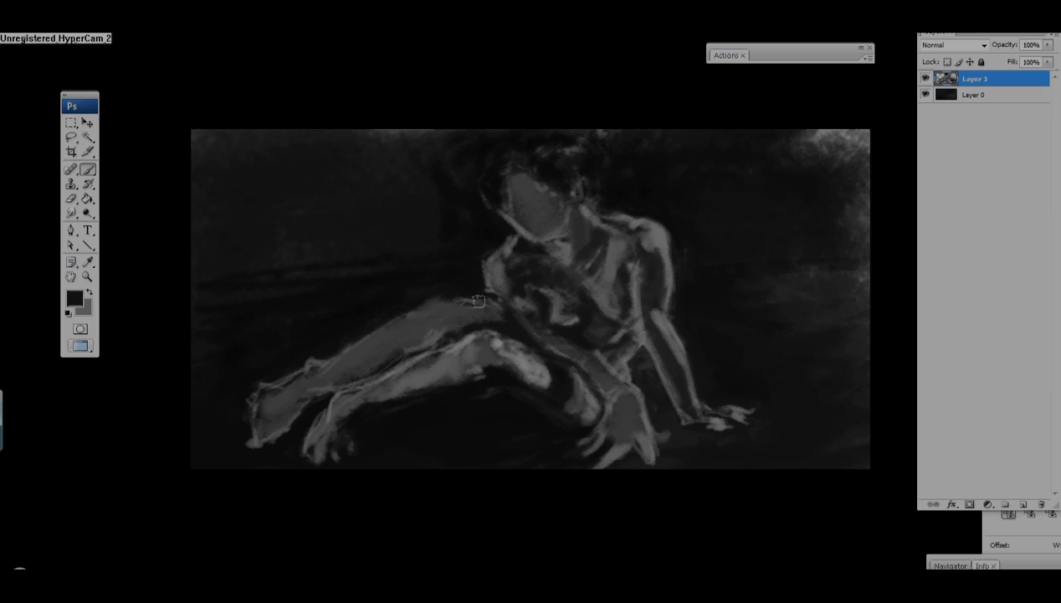
{"action": "left_click", "coordinate": [492, 296], "text": "alt"}
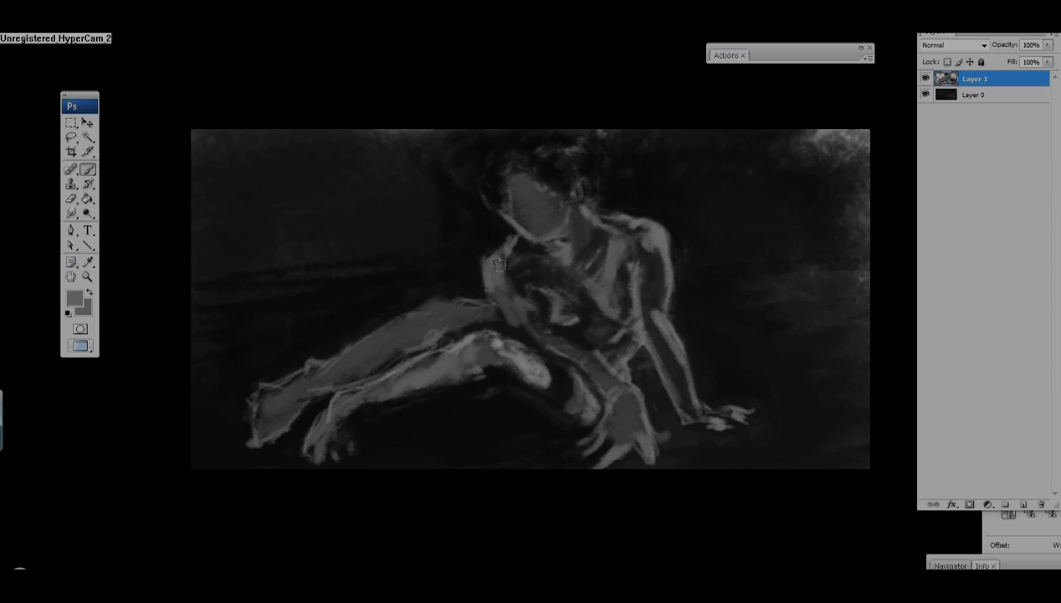
{"action": "left_click", "coordinate": [477, 249], "text": "alt"}
{"action": "left_click", "coordinate": [487, 291], "text": "alt"}
{"action": "left_click", "coordinate": [539, 354], "text": "alt"}
{"action": "left_click", "coordinate": [563, 357], "text": "alt"}
{"action": "left_click", "coordinate": [559, 363], "text": "alt"}
{"action": "left_click", "coordinate": [581, 374], "text": "alt"}
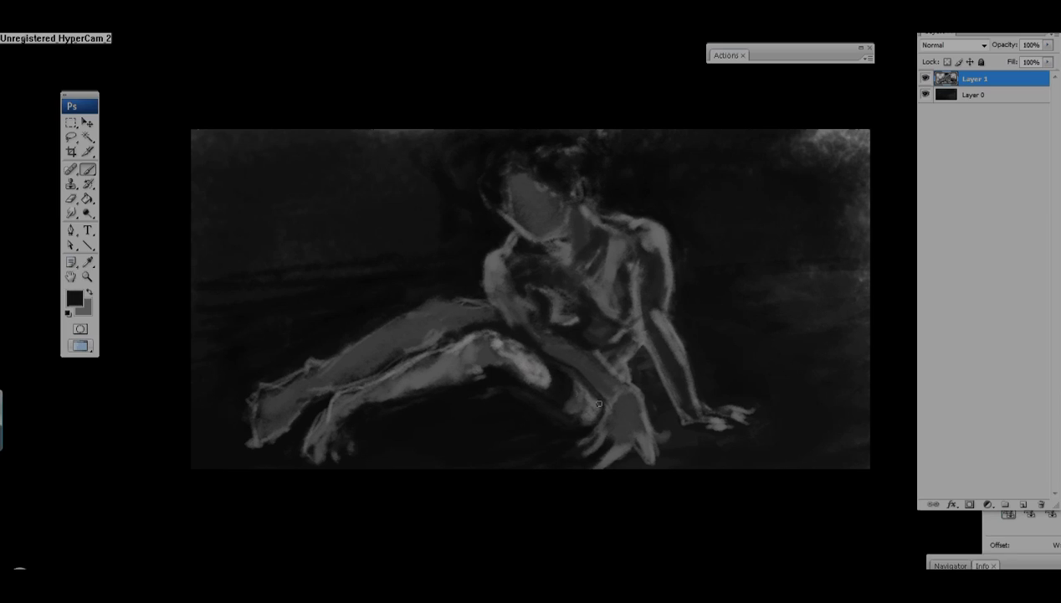
{"action": "left_click_drag", "start_coordinate": [598, 405], "coordinate": [617, 376]}
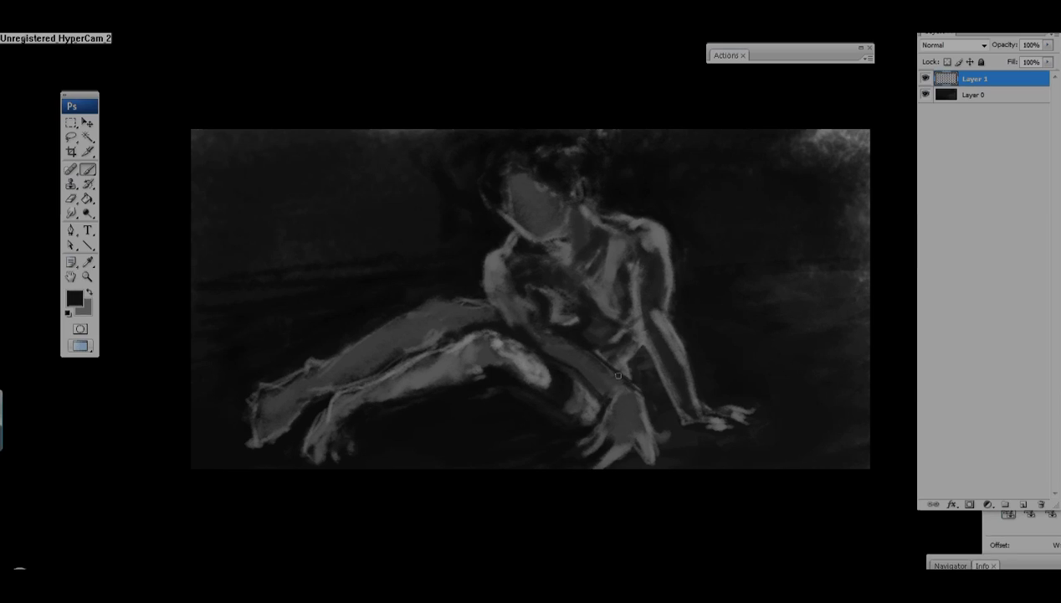
{"action": "left_click", "coordinate": [546, 314], "text": "alt"}
{"action": "left_click_drag", "start_coordinate": [641, 353], "coordinate": [629, 367]}
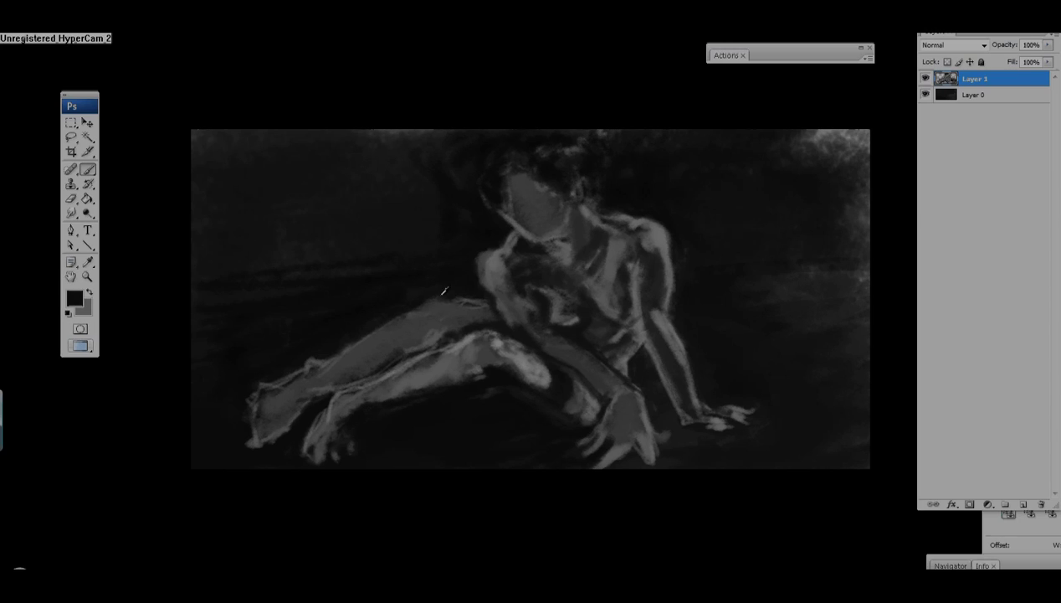
Sample greys around the shoulder and add a small dark mark beside the neck.
{"action": "left_click", "coordinate": [481, 299], "text": "alt"}
{"action": "left_click", "coordinate": [472, 251], "text": "alt"}
{"action": "left_click", "coordinate": [492, 250], "text": "alt"}
{"action": "left_click", "coordinate": [483, 237], "text": "alt"}
{"action": "left_click", "coordinate": [427, 222], "text": "alt"}
{"action": "left_click", "coordinate": [512, 268], "text": "alt"}
{"action": "left_click", "coordinate": [515, 276], "text": "alt"}
{"action": "left_click", "coordinate": [488, 246], "text": "alt"}
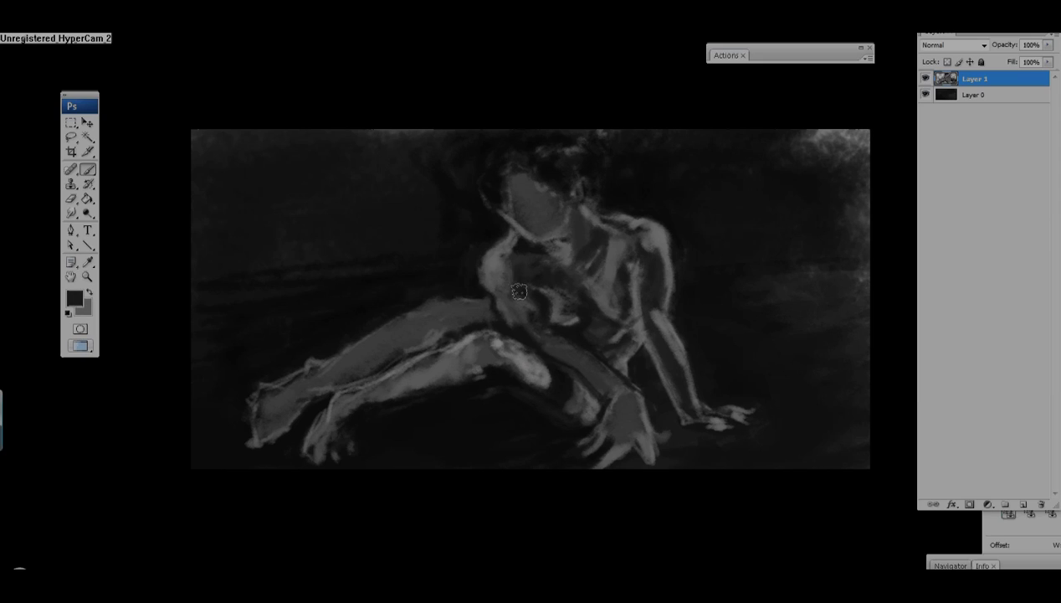
{"action": "left_click_drag", "start_coordinate": [556, 255], "coordinate": [533, 251]}
Sample neck and chest greys, then darken the forearm with a dark stroke.
{"action": "left_click", "coordinate": [529, 248], "text": "alt"}
{"action": "left_click", "coordinate": [535, 260], "text": "alt"}
{"action": "left_click", "coordinate": [593, 241], "text": "alt"}
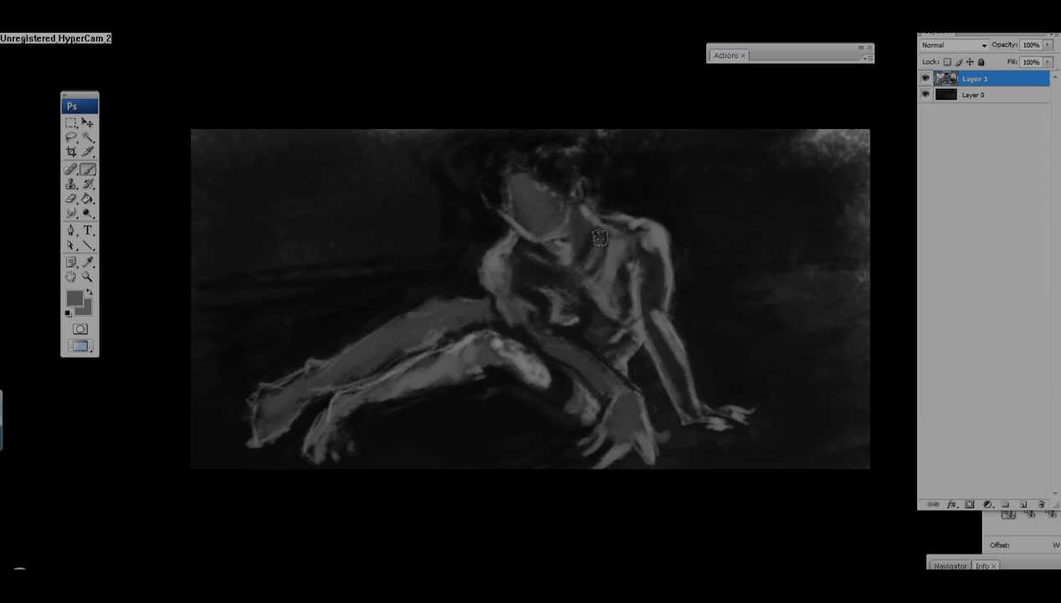
{"action": "left_click", "coordinate": [648, 297], "text": "alt"}
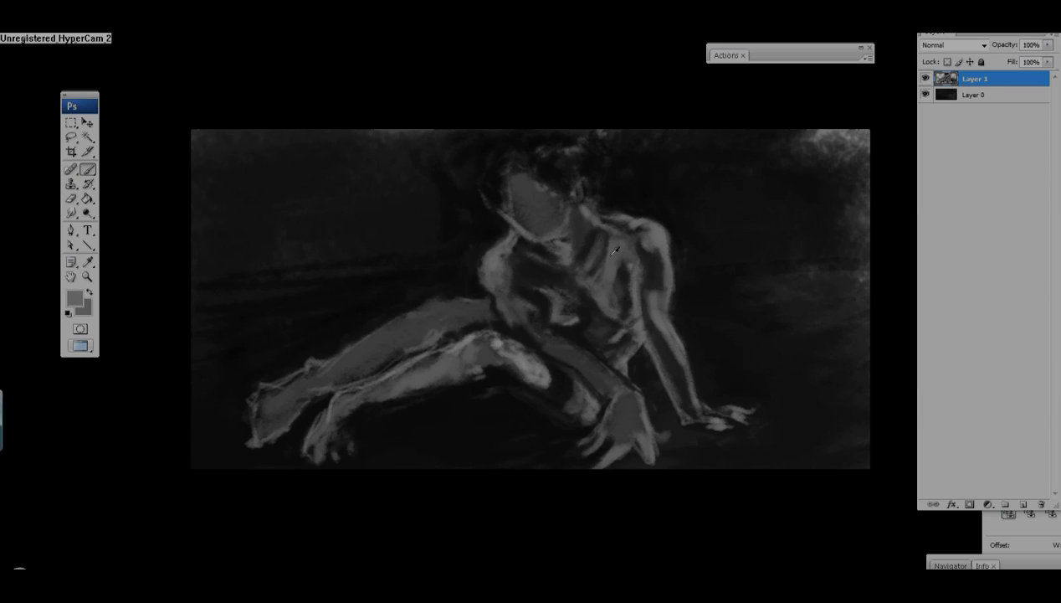
{"action": "left_click", "coordinate": [650, 288], "text": "alt"}
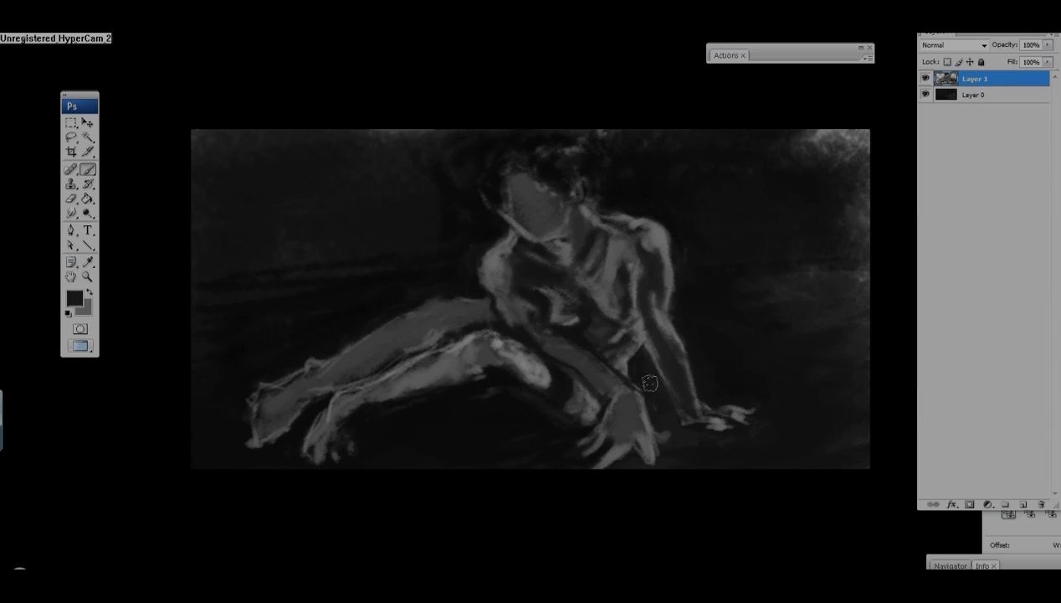
{"action": "left_click_drag", "start_coordinate": [649, 383], "coordinate": [682, 421]}
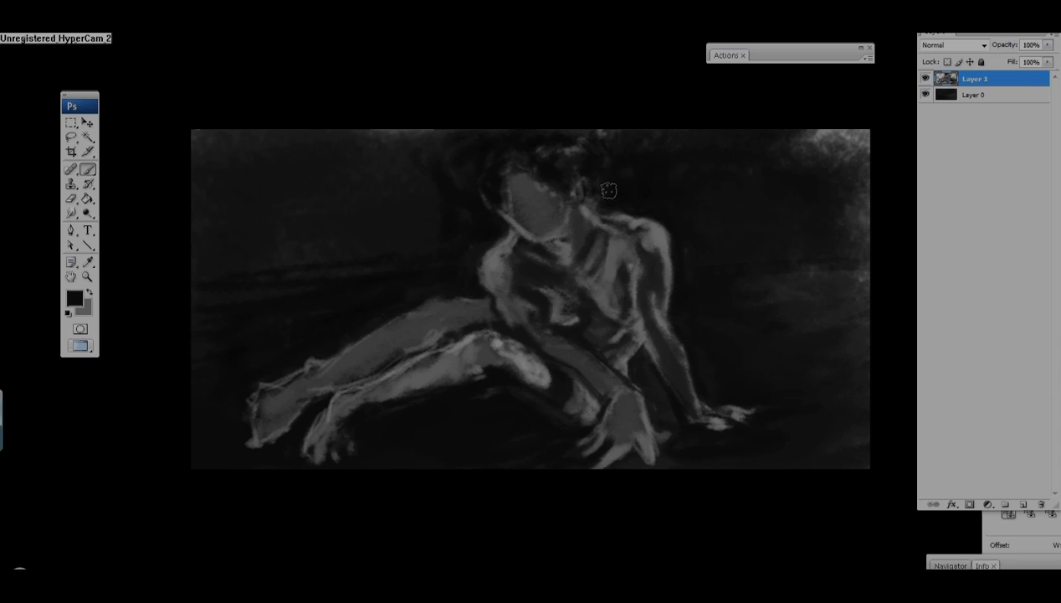
Paint a lighter grey stroke up the thigh to the hip.
{"action": "left_click", "coordinate": [343, 354], "text": "alt"}
{"action": "left_click", "coordinate": [390, 311], "text": "alt"}
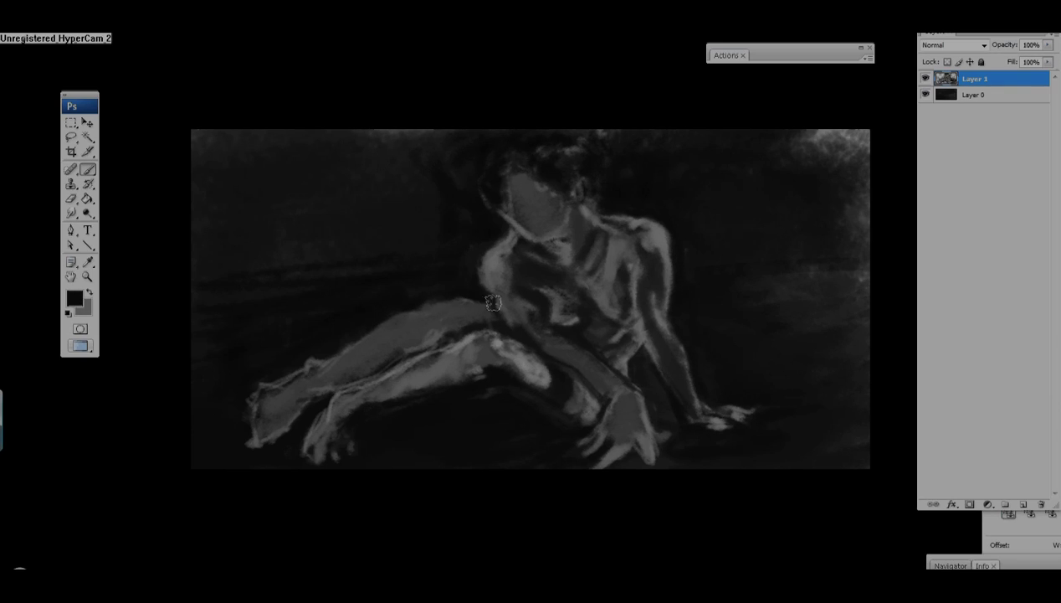
{"action": "left_click", "coordinate": [493, 303], "text": "alt"}
{"action": "left_click", "coordinate": [343, 375], "text": "alt"}
{"action": "mouse_move", "coordinate": [343, 375]}
{"action": "left_mouse_down"}
{"action": "mouse_move", "coordinate": [402, 325]}
{"action": "mouse_move", "coordinate": [456, 300]}
{"action": "left_mouse_up"}
{"action": "left_click", "coordinate": [456, 300], "text": "alt"}
{"action": "left_click", "coordinate": [434, 327], "text": "alt"}
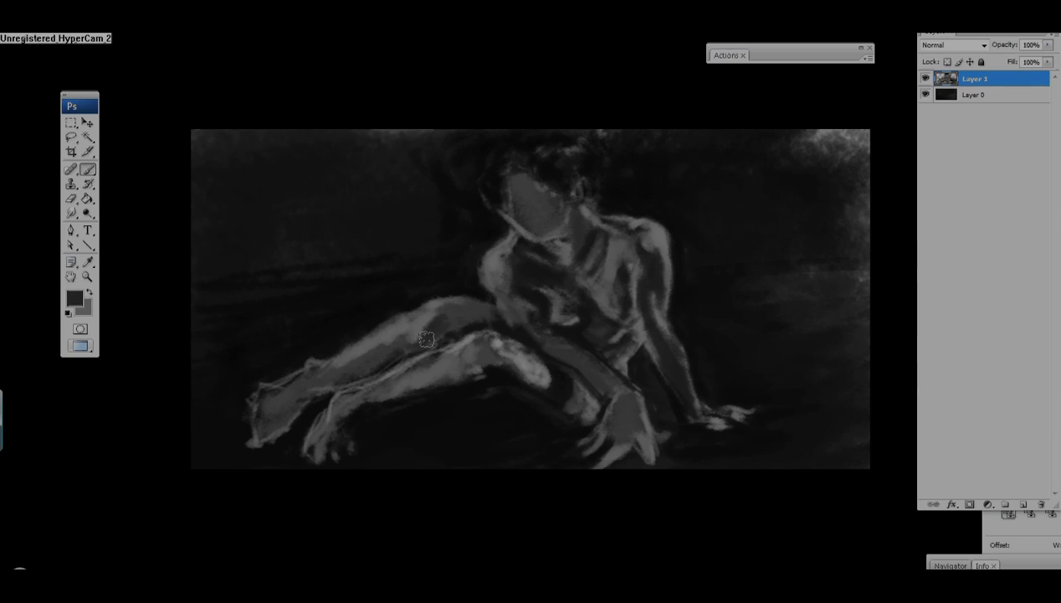
{"action": "left_click", "coordinate": [452, 319], "text": "alt"}
{"action": "left_click", "coordinate": [491, 309], "text": "alt"}
Reshape the foot by darkening the toes and the lower leg's upper edge.
{"action": "left_click", "coordinate": [264, 433], "text": "alt"}
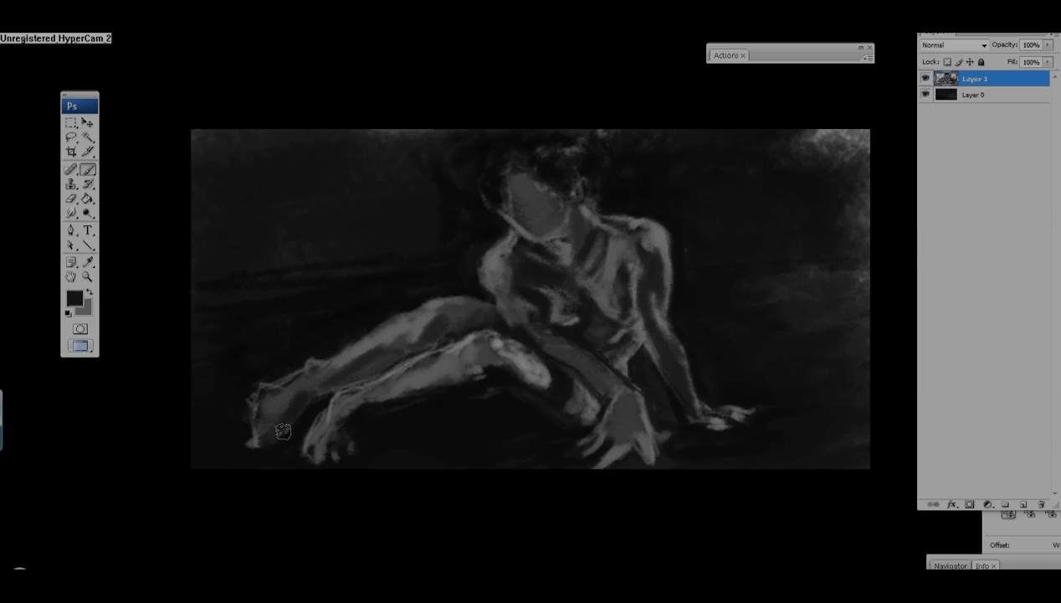
{"action": "left_click_drag", "start_coordinate": [258, 452], "coordinate": [244, 414]}
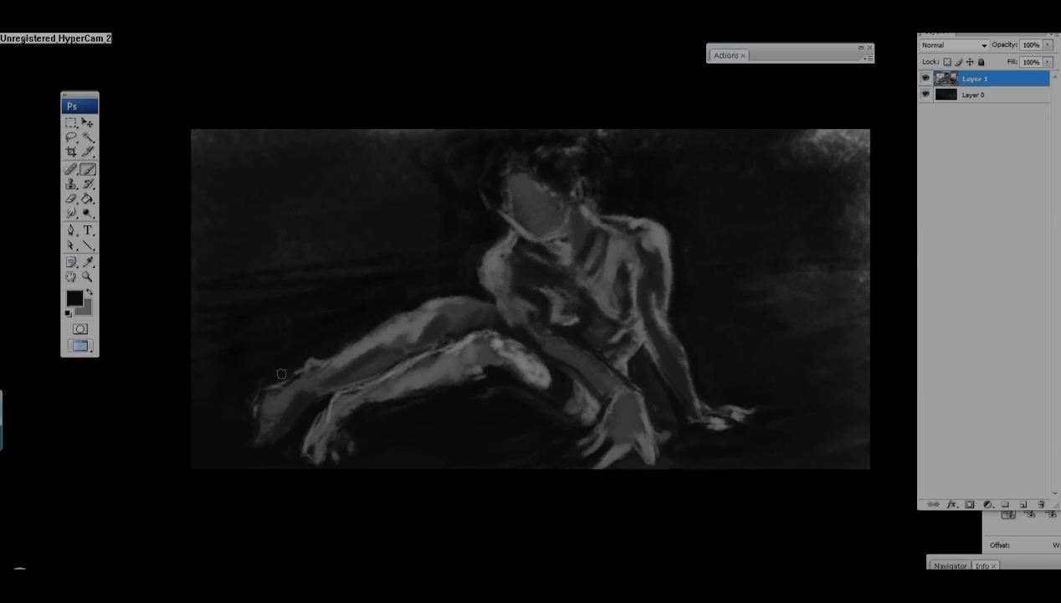
{"action": "mouse_move", "coordinate": [281, 373]}
{"action": "left_mouse_down"}
{"action": "mouse_move", "coordinate": [248, 429]}
{"action": "mouse_move", "coordinate": [263, 416]}
{"action": "mouse_move", "coordinate": [260, 399]}
{"action": "mouse_move", "coordinate": [258, 433]}
{"action": "left_mouse_up"}
{"action": "left_click", "coordinate": [264, 416], "text": "alt"}
Brighten the top edge of the thigh and add light marks around the leg.
{"action": "left_click", "coordinate": [309, 406], "text": "alt"}
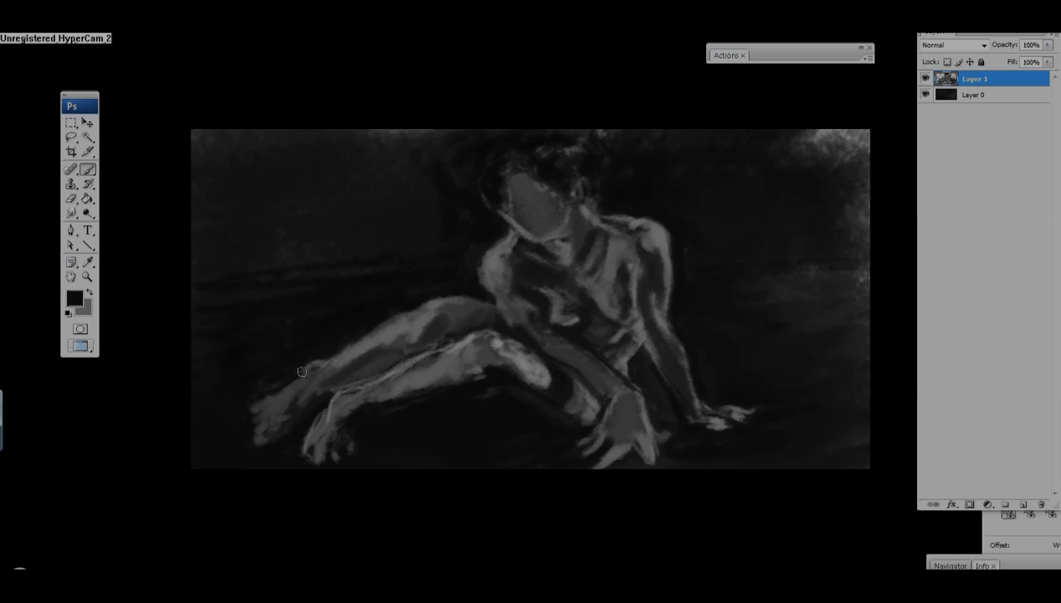
{"action": "left_click", "coordinate": [299, 368], "text": "alt"}
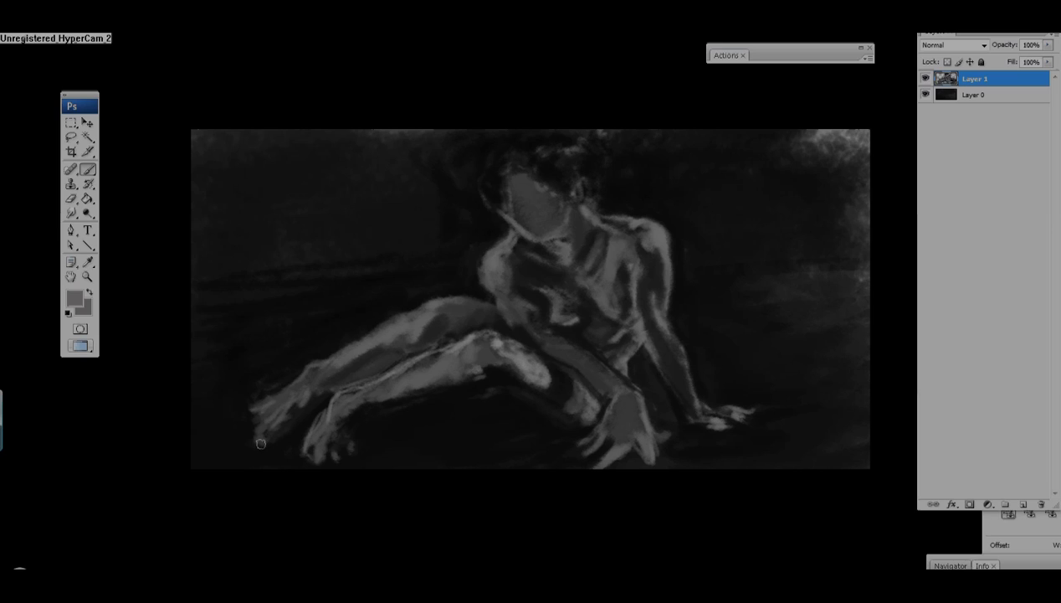
{"action": "left_click_drag", "start_coordinate": [494, 300], "coordinate": [410, 302]}
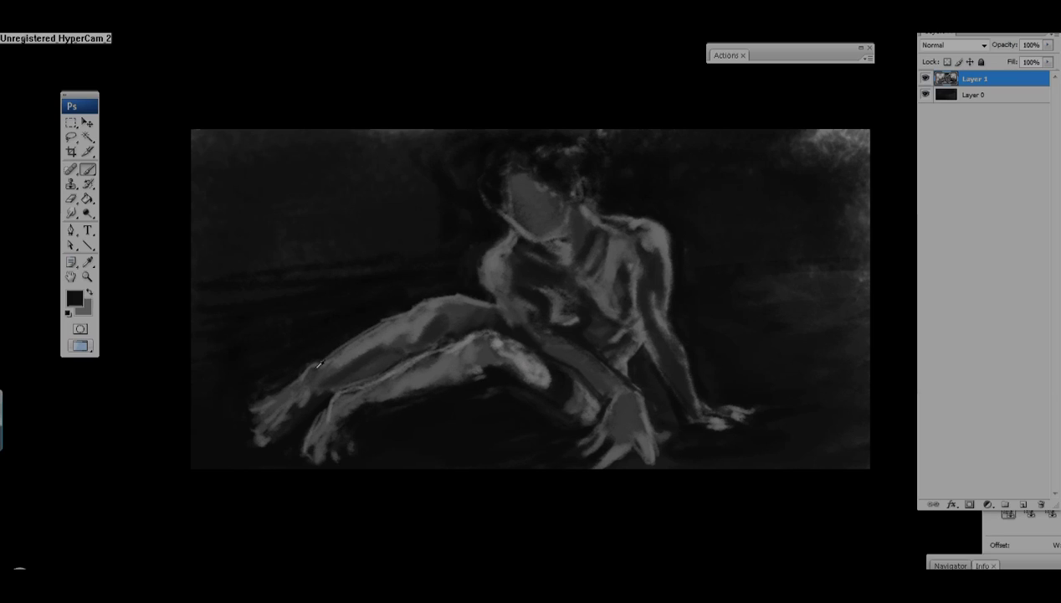
{"action": "left_click", "coordinate": [308, 416], "text": "alt"}
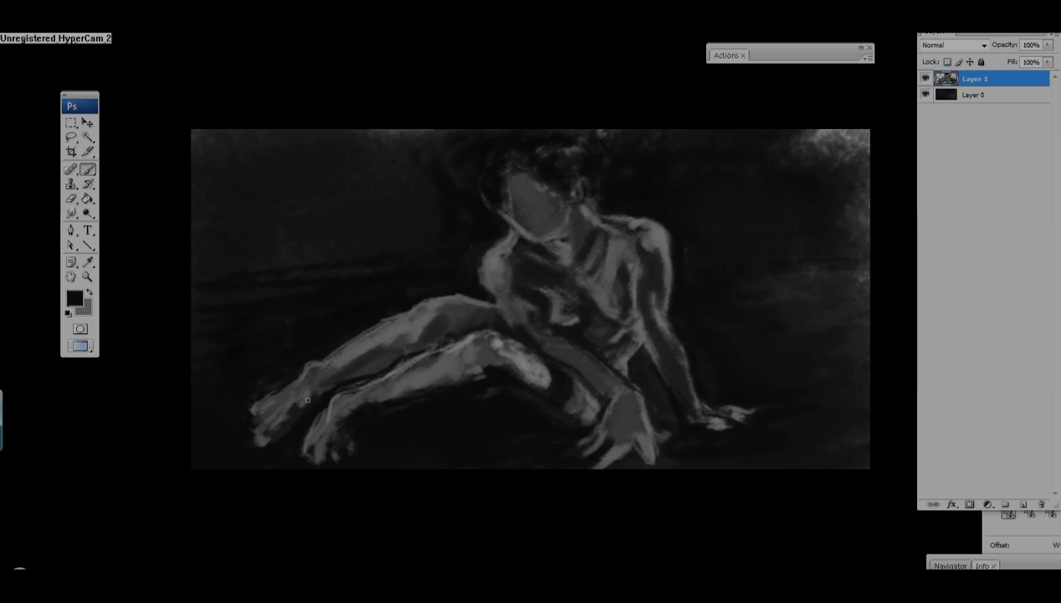
{"action": "left_click", "coordinate": [324, 375], "text": "alt"}
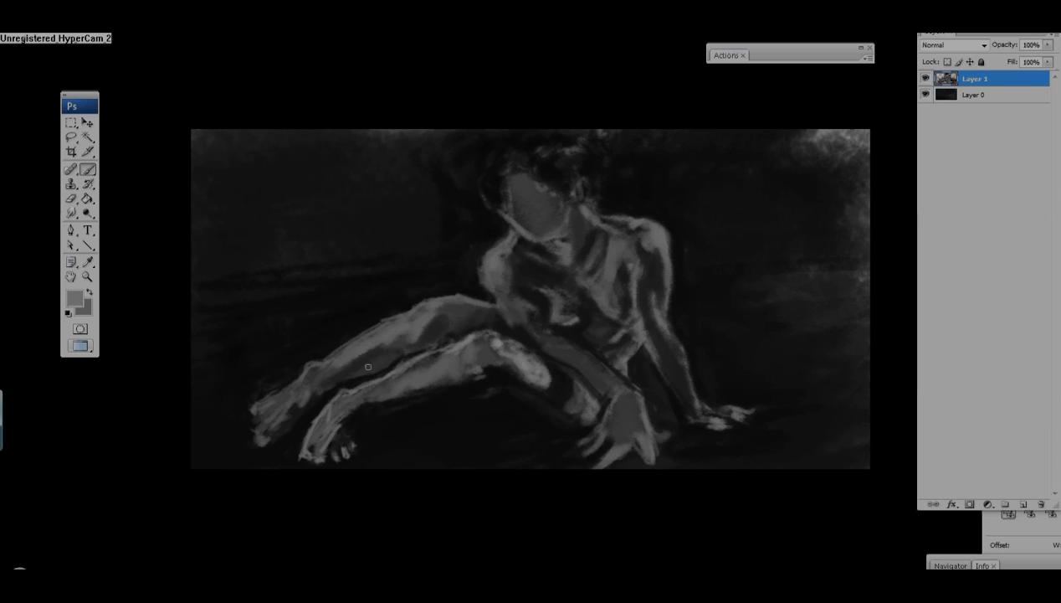
{"action": "left_click", "coordinate": [415, 352], "text": "alt"}
{"action": "left_click", "coordinate": [394, 368], "text": "alt"}
{"action": "mouse_move", "coordinate": [393, 368]}
{"action": "left_mouse_down"}
{"action": "mouse_move", "coordinate": [418, 356]}
{"action": "mouse_move", "coordinate": [402, 386]}
{"action": "left_mouse_up"}
Sample the knee's greys and dark tones for further shading.
{"action": "left_click", "coordinate": [452, 361], "text": "alt"}
{"action": "left_click", "coordinate": [428, 375], "text": "alt"}
{"action": "left_click", "coordinate": [476, 370], "text": "alt"}
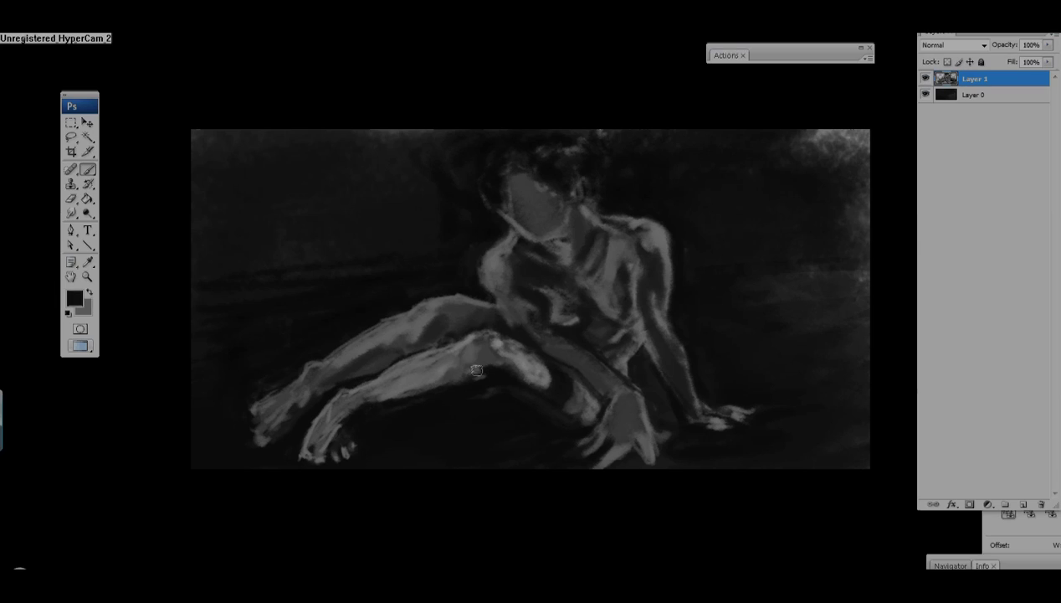
{"action": "left_click", "coordinate": [474, 352], "text": "alt"}
{"action": "left_click", "coordinate": [488, 363], "text": "alt"}
{"action": "left_click", "coordinate": [479, 343], "text": "alt"}
{"action": "left_click", "coordinate": [471, 361], "text": "alt"}
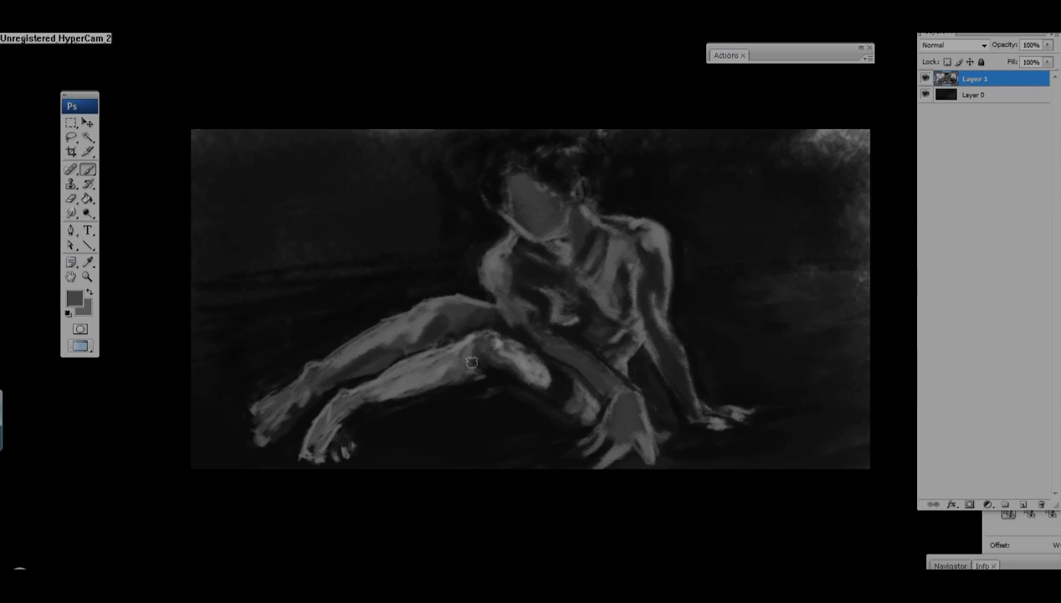
Darken the bright knee and thigh highlight with sampled dark greys and near-black strokes.
{"action": "left_click", "coordinate": [403, 308], "text": "alt"}
{"action": "left_click", "coordinate": [496, 370], "text": "alt"}
{"action": "left_click", "coordinate": [513, 347], "text": "alt"}
{"action": "left_click", "coordinate": [507, 368], "text": "alt"}
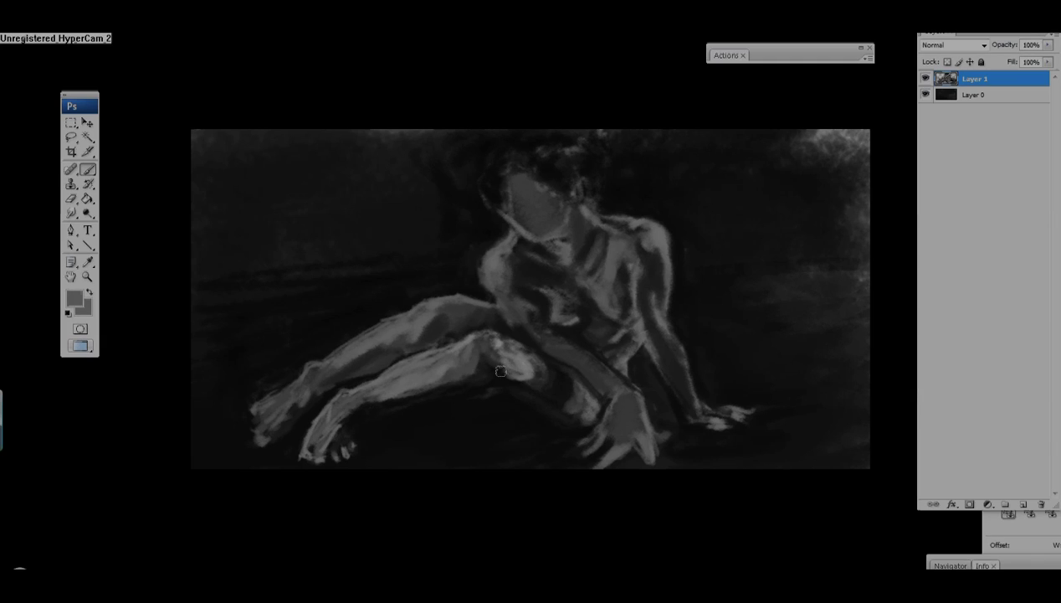
{"action": "left_click", "coordinate": [512, 373], "text": "alt"}
{"action": "left_click", "coordinate": [425, 324], "text": "alt"}
{"action": "left_click", "coordinate": [472, 328], "text": "alt"}
{"action": "left_click_drag", "start_coordinate": [556, 365], "coordinate": [465, 320]}
{"action": "left_click", "coordinate": [470, 287], "text": "alt"}
{"action": "mouse_move", "coordinate": [544, 381]}
{"action": "left_mouse_down"}
{"action": "mouse_move", "coordinate": [516, 349]}
{"action": "mouse_move", "coordinate": [451, 332]}
{"action": "mouse_move", "coordinate": [549, 373]}
{"action": "mouse_move", "coordinate": [489, 331]}
{"action": "left_mouse_up"}
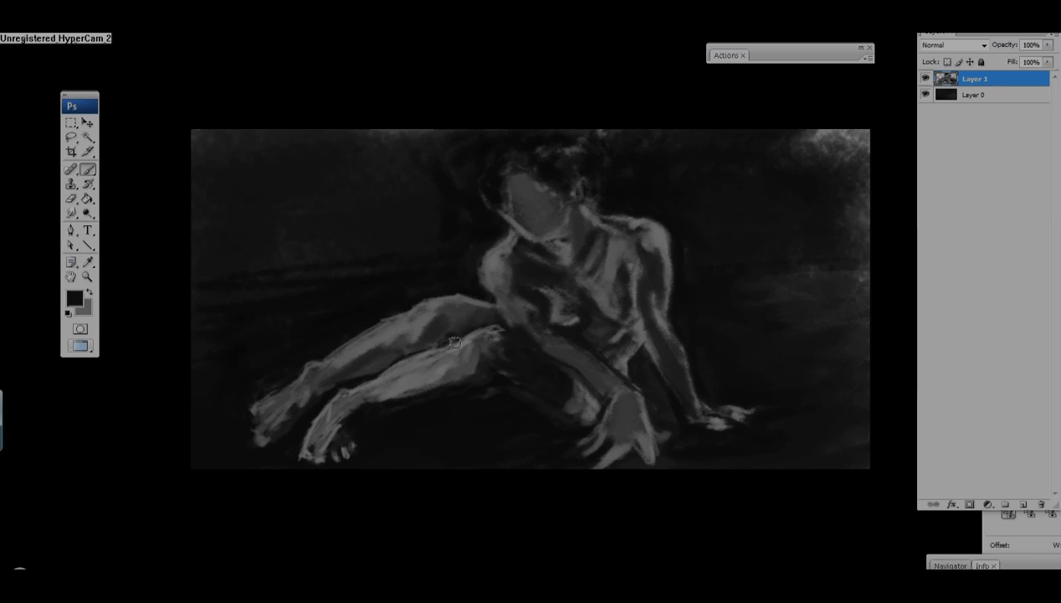
{"action": "left_click", "coordinate": [571, 396], "text": "alt"}
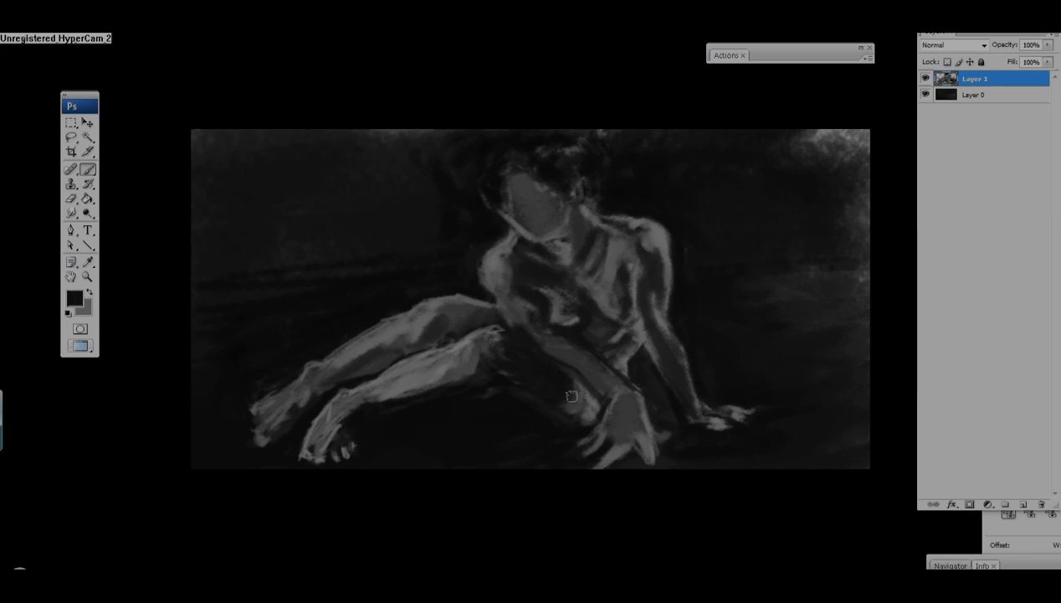
Repaint the thigh with softer mid-grey strokes, sampling the shadow beneath it.
{"action": "left_click", "coordinate": [503, 370], "text": "alt"}
{"action": "mouse_move", "coordinate": [500, 335]}
{"action": "left_mouse_down"}
{"action": "mouse_move", "coordinate": [518, 358]}
{"action": "mouse_move", "coordinate": [544, 353]}
{"action": "left_mouse_up"}
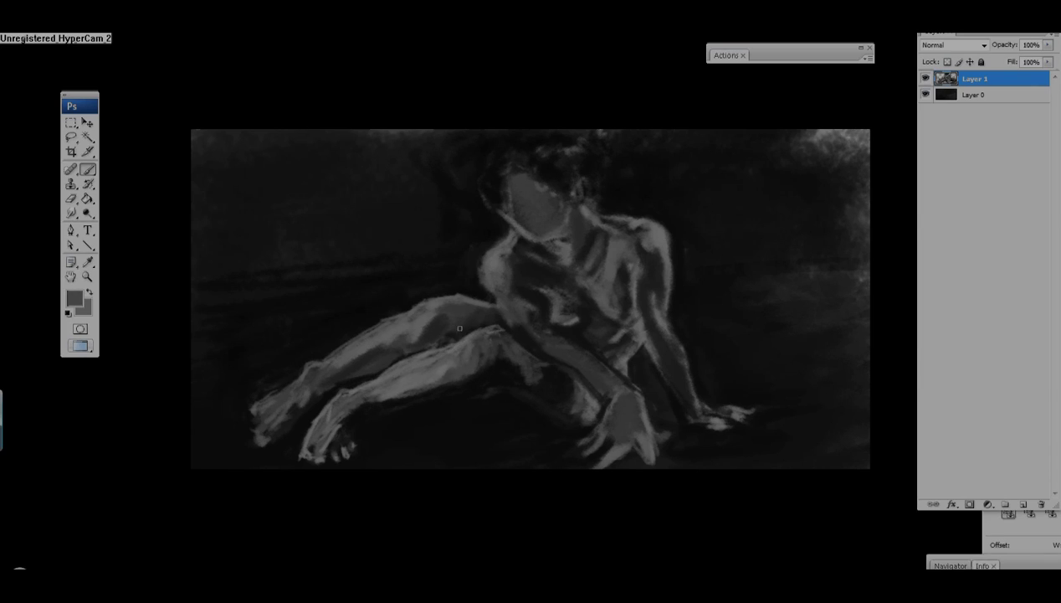
{"action": "left_click", "coordinate": [563, 414], "text": "alt"}
{"action": "left_click", "coordinate": [573, 403], "text": "alt"}
{"action": "left_click", "coordinate": [569, 379], "text": "alt"}
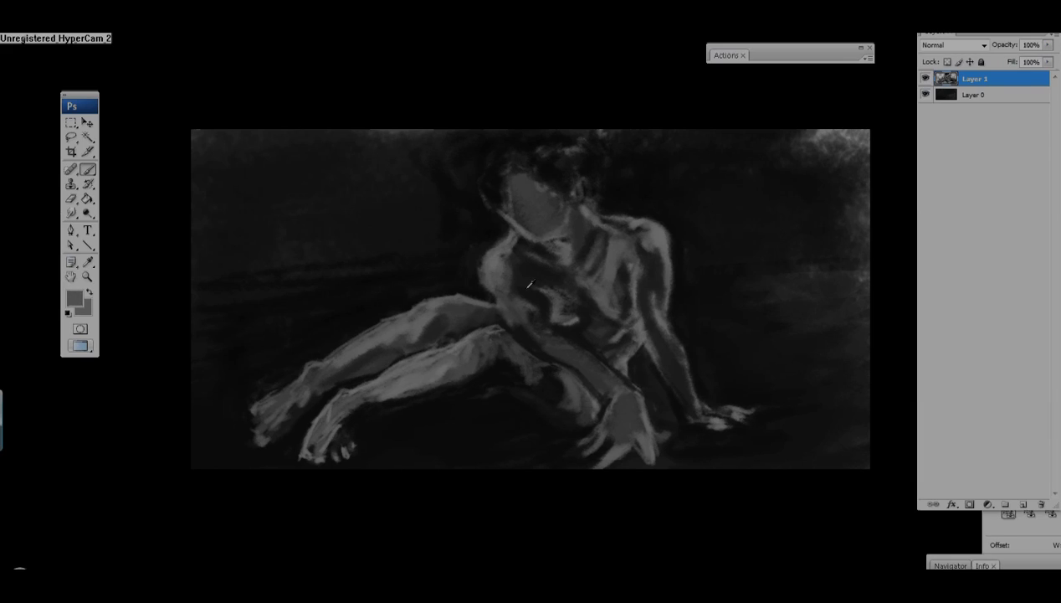
{"action": "left_click", "coordinate": [572, 377], "text": "alt"}
{"action": "left_click", "coordinate": [545, 363], "text": "alt"}
Sample grey tones across the torso, chest, arm and leg for further shading.
{"action": "left_click", "coordinate": [617, 355], "text": "alt"}
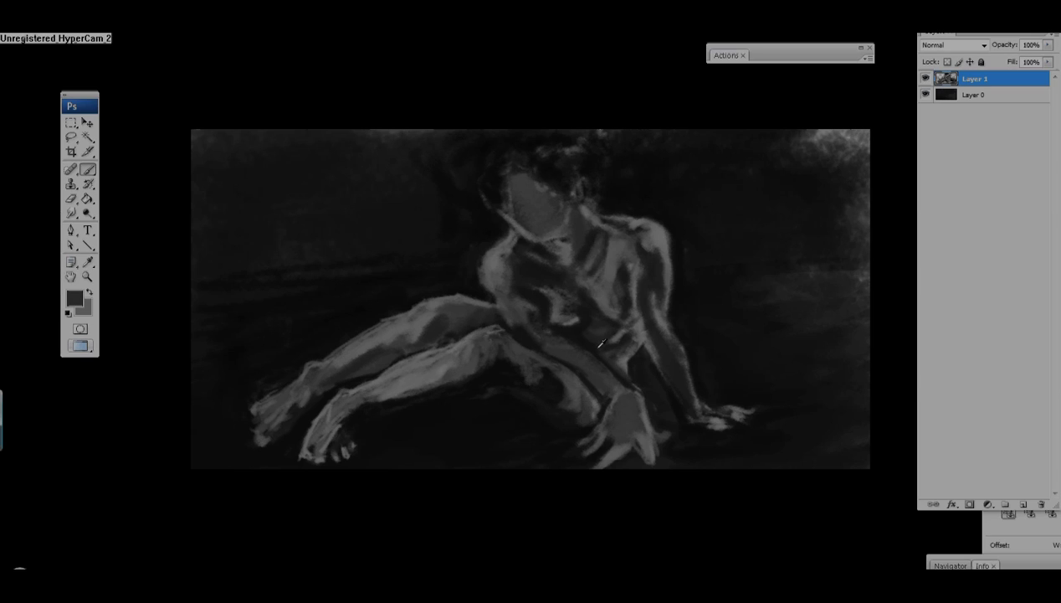
{"action": "left_click", "coordinate": [592, 341], "text": "alt"}
{"action": "left_click", "coordinate": [620, 377], "text": "alt"}
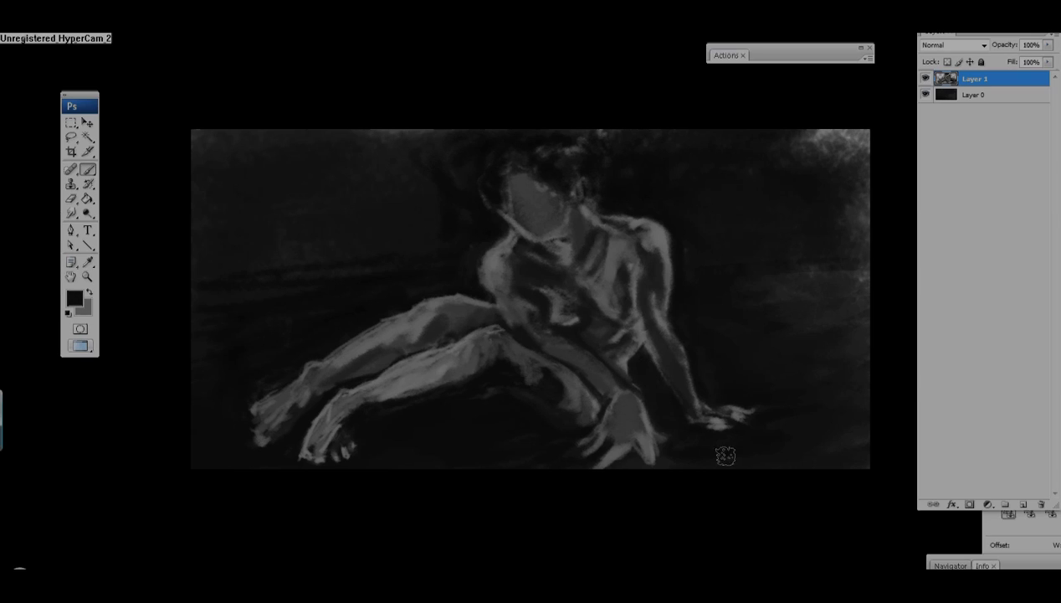
{"action": "left_click", "coordinate": [549, 315], "text": "alt"}
{"action": "left_click", "coordinate": [569, 324], "text": "alt"}
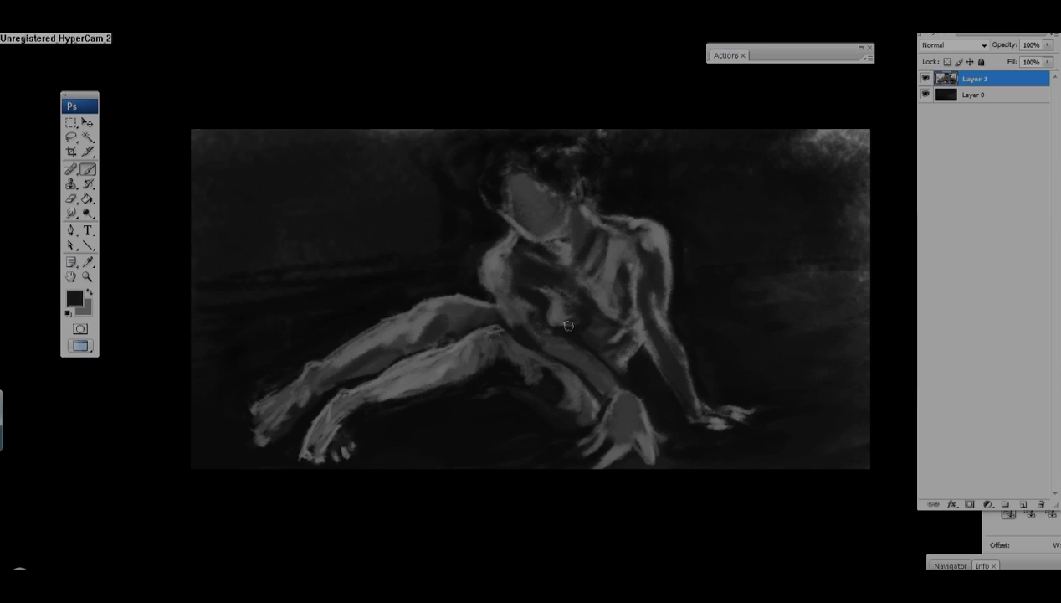
{"action": "left_click", "coordinate": [560, 281], "text": "alt"}
{"action": "left_click", "coordinate": [531, 272], "text": "alt"}
{"action": "left_click", "coordinate": [655, 268], "text": "alt"}
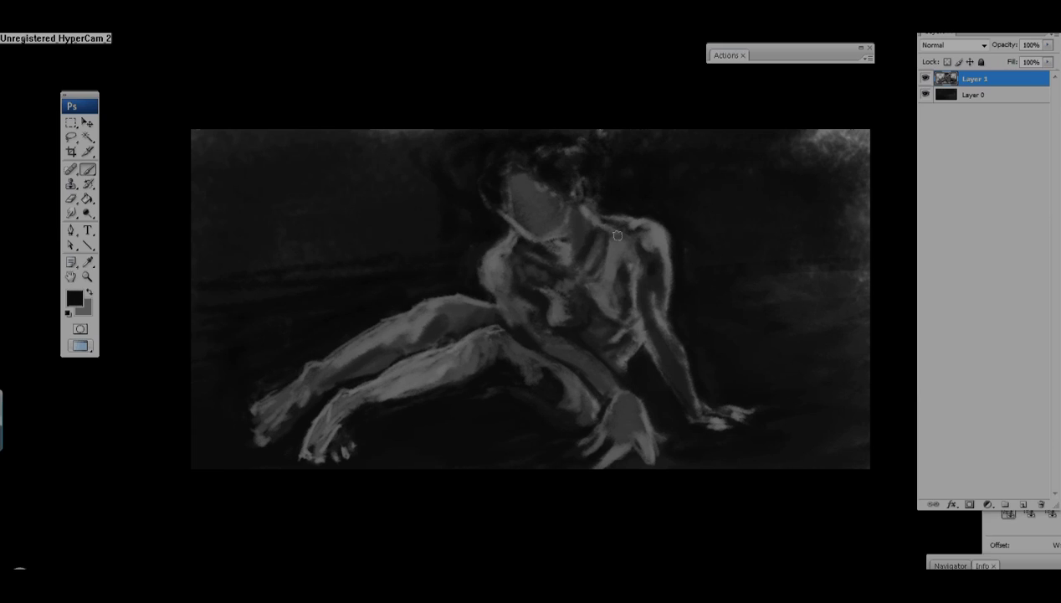
{"action": "left_click", "coordinate": [432, 332], "text": "alt"}
Shade the hip with light and dark strokes and darken the light foot and hand area.
{"action": "key", "text": "ctrl+minus"}
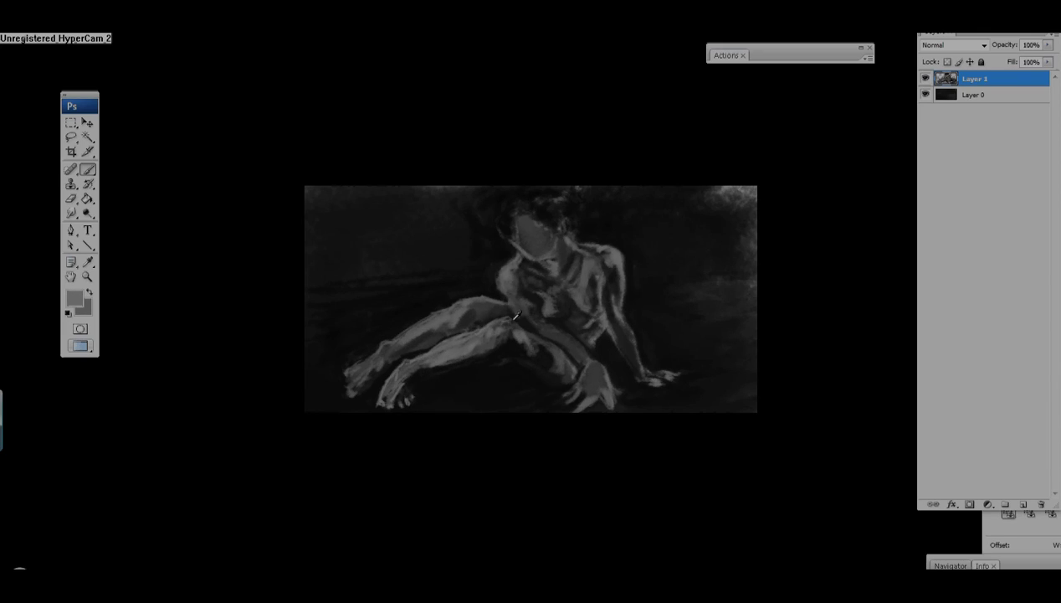
{"action": "left_click", "coordinate": [516, 316], "text": "alt"}
{"action": "left_click", "coordinate": [505, 332], "text": "alt"}
{"action": "left_click_drag", "start_coordinate": [559, 342], "coordinate": [562, 372]}
{"action": "left_click", "coordinate": [544, 336], "text": "alt"}
{"action": "left_click", "coordinate": [559, 380], "text": "alt"}
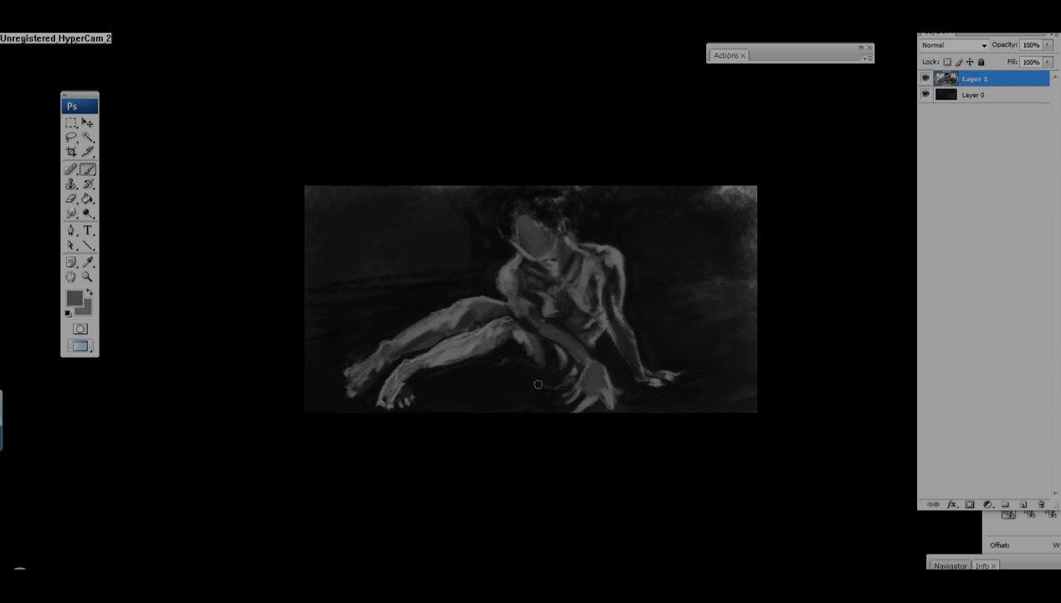
{"action": "left_click", "coordinate": [537, 381], "text": "alt"}
{"action": "left_click_drag", "start_coordinate": [404, 390], "coordinate": [415, 387]}
Darken the top edge of the thigh with a sampled dark grey.
{"action": "left_click", "coordinate": [418, 335], "text": "alt"}
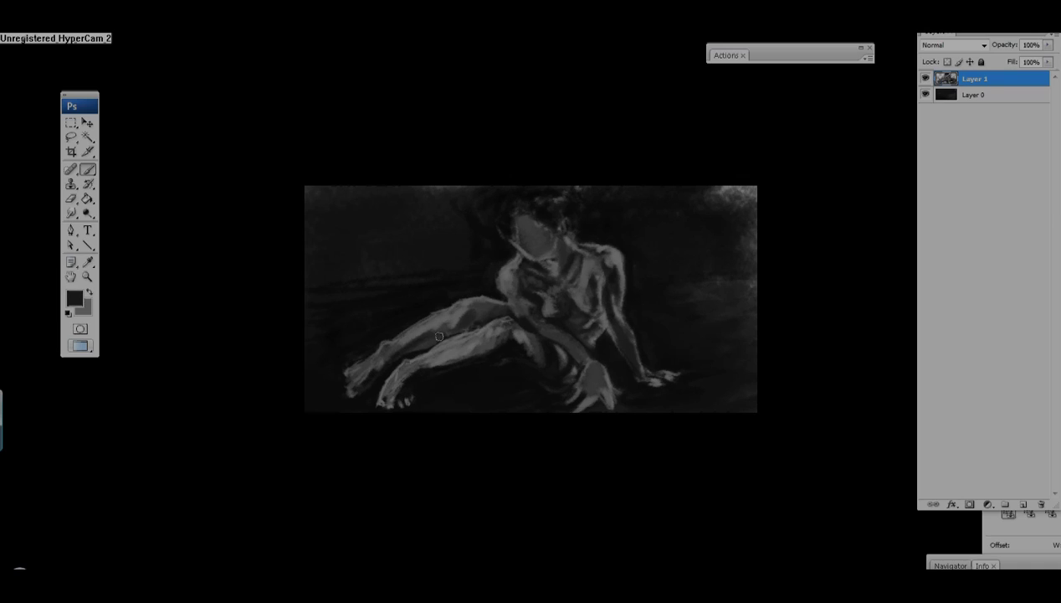
{"action": "left_click", "coordinate": [472, 298], "text": "alt"}
{"action": "left_click", "coordinate": [432, 310], "text": "alt"}
{"action": "left_click_drag", "start_coordinate": [433, 310], "coordinate": [481, 288]}
{"action": "left_click", "coordinate": [477, 301], "text": "alt"}
Choose a lighter grey and paint a light stroke down the right upper arm.
{"action": "left_click", "coordinate": [560, 343], "text": "alt"}
{"action": "left_click", "coordinate": [597, 359], "text": "alt"}
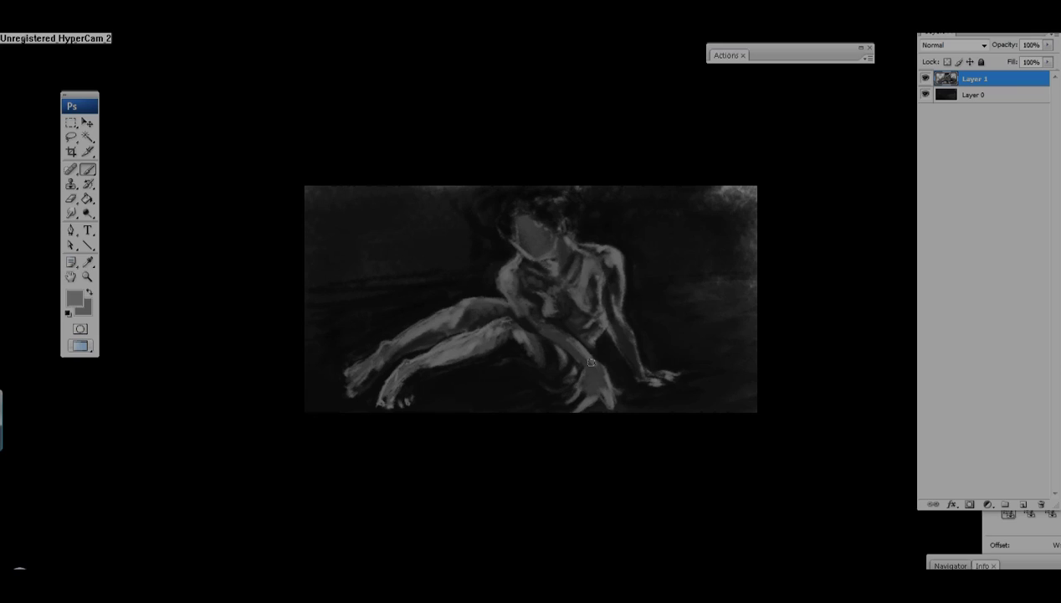
{"action": "left_click", "coordinate": [531, 307], "text": "alt"}
{"action": "left_click", "coordinate": [529, 314], "text": "alt"}
{"action": "left_click", "coordinate": [513, 300], "text": "alt"}
{"action": "left_click", "coordinate": [535, 327], "text": "alt"}
{"action": "left_click", "coordinate": [531, 308], "text": "alt"}
{"action": "left_click", "coordinate": [515, 280], "text": "alt"}
{"action": "left_click", "coordinate": [727, 187], "text": "alt"}
{"action": "left_click", "coordinate": [75, 298]}
{"action": "key", "text": "Return"}
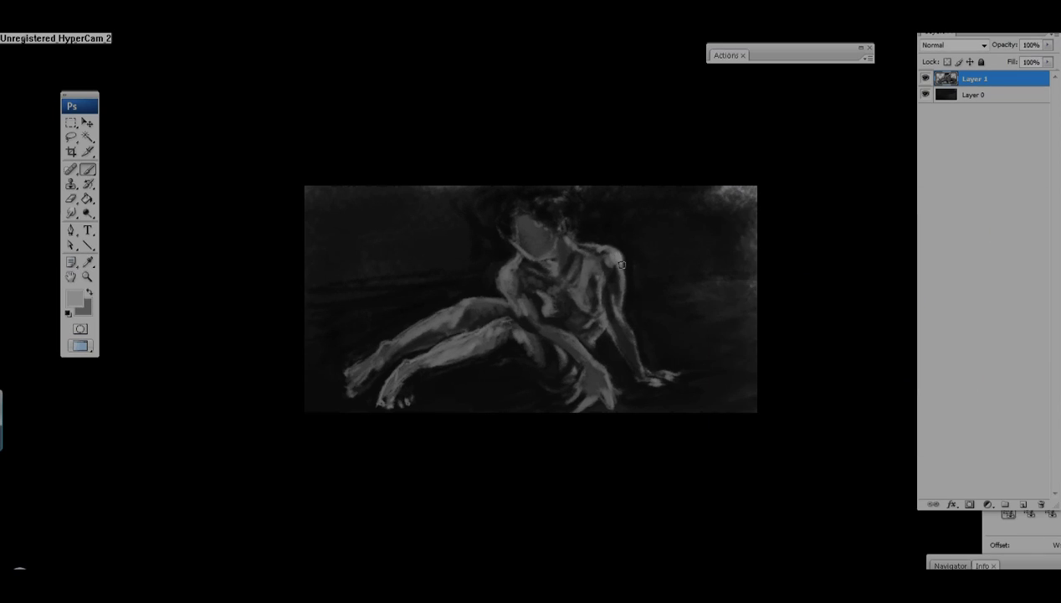
{"action": "mouse_move", "coordinate": [617, 263]}
{"action": "left_mouse_down"}
{"action": "mouse_move", "coordinate": [612, 302]}
{"action": "mouse_move", "coordinate": [633, 345]}
{"action": "left_mouse_up"}
Paint a dark stroke across the chest and brighten the hand with a light stroke.
{"action": "left_click", "coordinate": [645, 376], "text": "alt"}
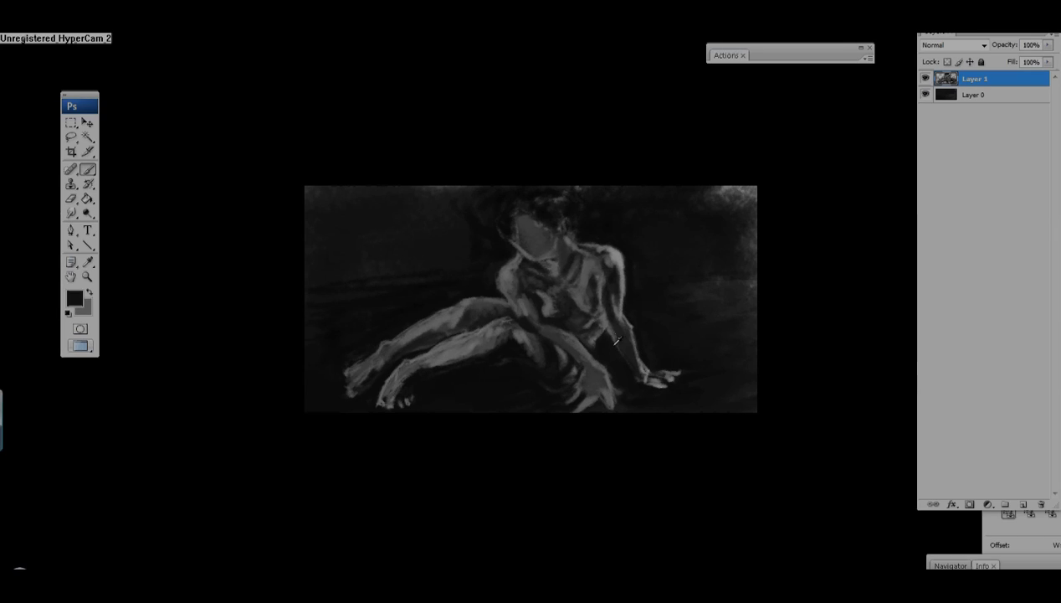
{"action": "left_click", "coordinate": [494, 279], "text": "alt"}
{"action": "left_click_drag", "start_coordinate": [591, 283], "coordinate": [600, 325]}
{"action": "left_click", "coordinate": [549, 265], "text": "alt"}
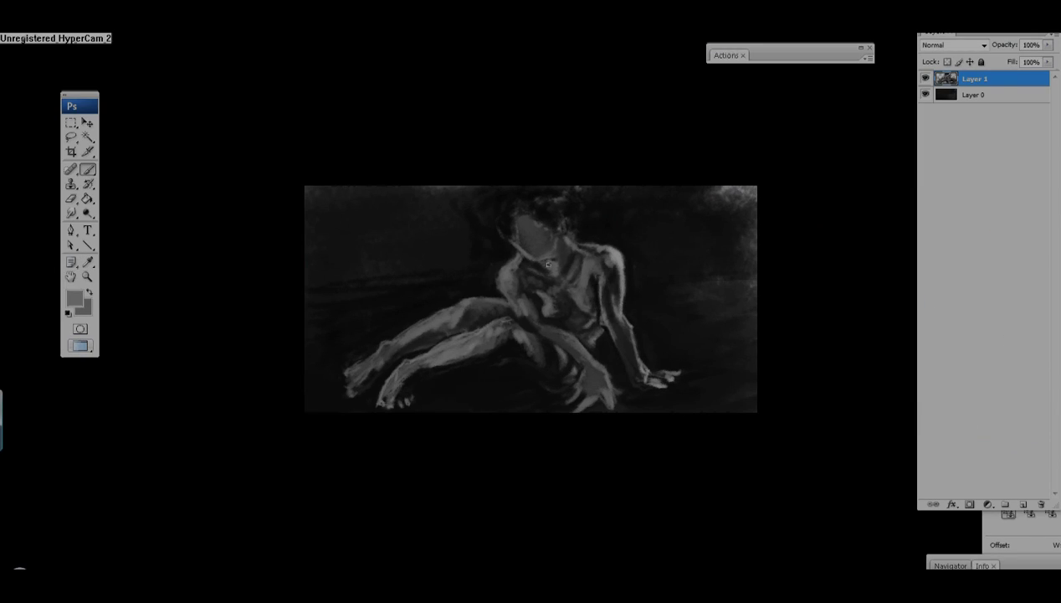
{"action": "left_click", "coordinate": [592, 275], "text": "alt"}
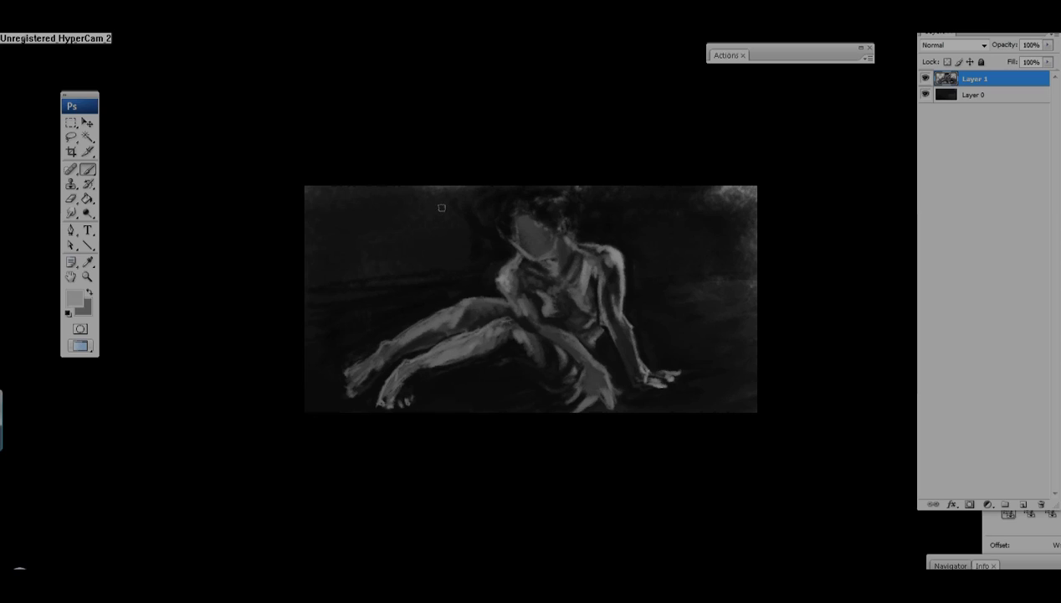
{"action": "left_click", "coordinate": [494, 237], "text": "alt"}
{"action": "left_click", "coordinate": [507, 227], "text": "alt"}
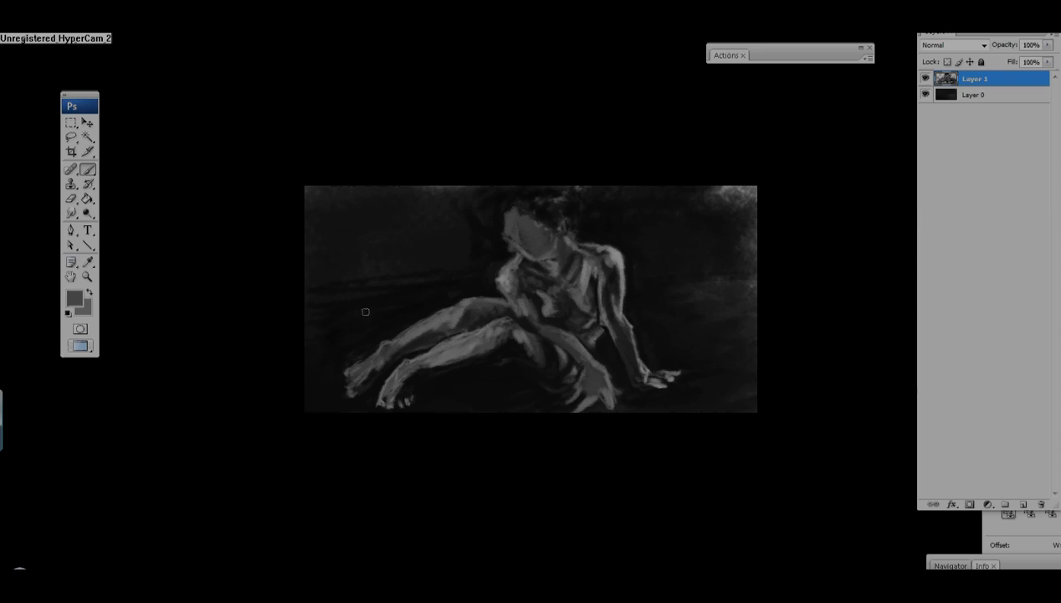
{"action": "left_click", "coordinate": [339, 350], "text": "alt"}
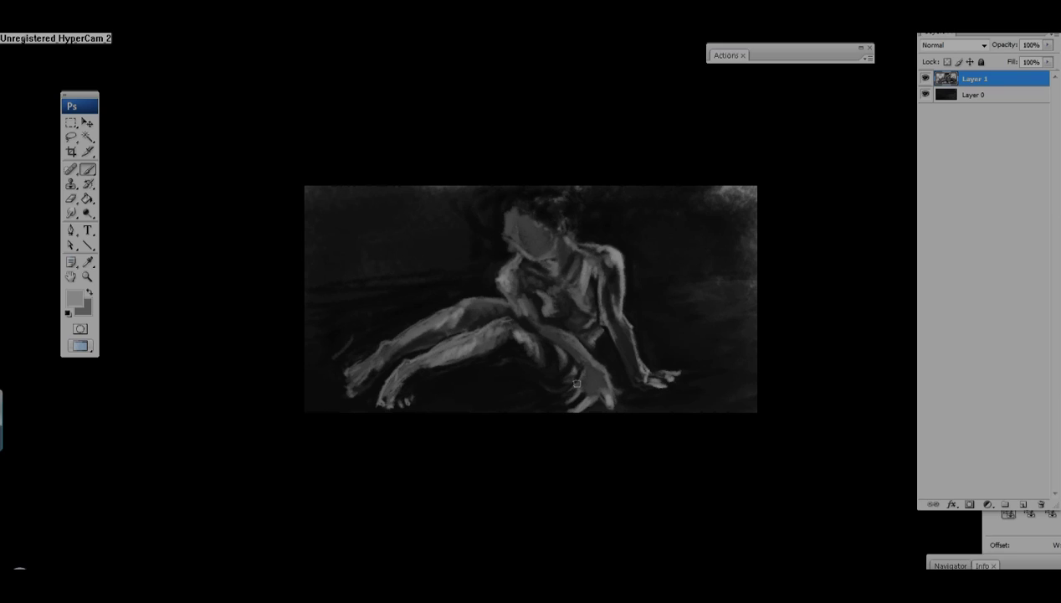
{"action": "left_click_drag", "start_coordinate": [610, 384], "coordinate": [605, 381]}
{"action": "left_click", "coordinate": [476, 228], "text": "alt"}
{"action": "left_click", "coordinate": [534, 232], "text": "alt"}
Add a new Layer 2 above Layer 1 and paint lighter strokes over the face.
{"action": "key", "text": "ctrl+shift+alt+n"}
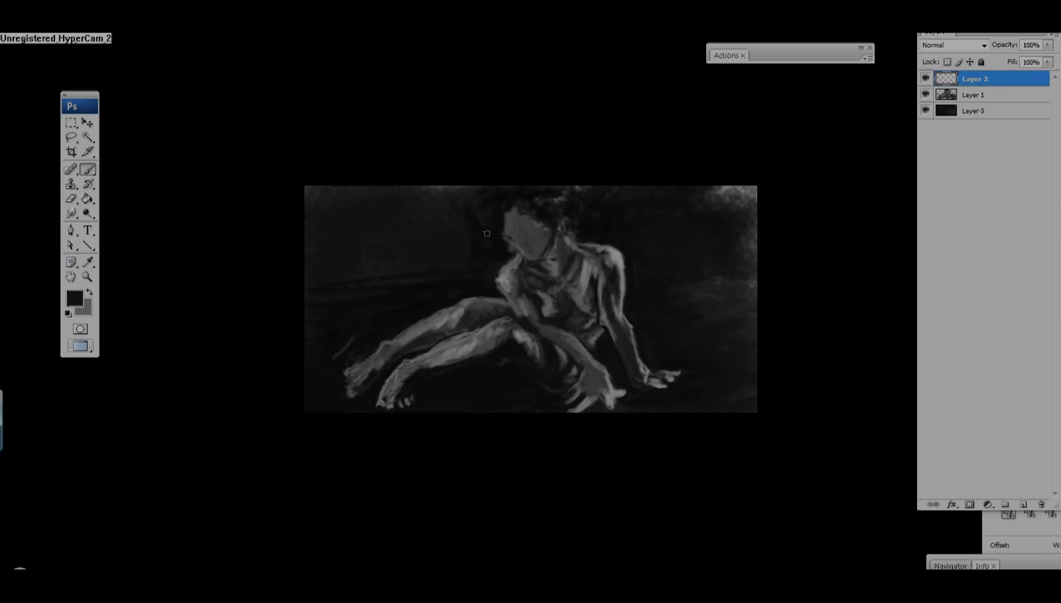
{"action": "left_click", "coordinate": [501, 214], "text": "alt"}
{"action": "left_click_drag", "start_coordinate": [507, 239], "coordinate": [519, 249]}
{"action": "left_click", "coordinate": [519, 228], "text": "alt"}
{"action": "left_click", "coordinate": [551, 248], "text": "alt"}
{"action": "left_click_drag", "start_coordinate": [551, 247], "coordinate": [557, 256]}
Repaint the face and head with grey strokes and lighten the hair.
{"action": "left_click", "coordinate": [555, 226], "text": "alt"}
{"action": "left_click", "coordinate": [549, 221], "text": "alt"}
{"action": "left_click", "coordinate": [548, 234], "text": "alt"}
{"action": "left_click", "coordinate": [540, 220], "text": "alt"}
{"action": "mouse_move", "coordinate": [542, 219]}
{"action": "left_mouse_down"}
{"action": "mouse_move", "coordinate": [544, 246]}
{"action": "mouse_move", "coordinate": [545, 205]}
{"action": "mouse_move", "coordinate": [542, 227]}
{"action": "mouse_move", "coordinate": [528, 208]}
{"action": "mouse_move", "coordinate": [461, 195]}
{"action": "mouse_move", "coordinate": [499, 225]}
{"action": "mouse_move", "coordinate": [510, 205]}
{"action": "mouse_move", "coordinate": [403, 191]}
{"action": "mouse_move", "coordinate": [513, 174]}
{"action": "mouse_move", "coordinate": [538, 220]}
{"action": "mouse_move", "coordinate": [563, 212]}
{"action": "mouse_move", "coordinate": [573, 194]}
{"action": "mouse_move", "coordinate": [499, 201]}
{"action": "mouse_move", "coordinate": [494, 218]}
{"action": "mouse_move", "coordinate": [525, 220]}
{"action": "mouse_move", "coordinate": [490, 243]}
{"action": "mouse_move", "coordinate": [472, 203]}
{"action": "mouse_move", "coordinate": [520, 237]}
{"action": "mouse_move", "coordinate": [457, 197]}
{"action": "mouse_move", "coordinate": [519, 213]}
{"action": "mouse_move", "coordinate": [524, 229]}
{"action": "mouse_move", "coordinate": [491, 212]}
{"action": "mouse_move", "coordinate": [528, 229]}
{"action": "mouse_move", "coordinate": [534, 248]}
{"action": "mouse_move", "coordinate": [551, 248]}
{"action": "mouse_move", "coordinate": [513, 193]}
{"action": "mouse_move", "coordinate": [546, 231]}
{"action": "mouse_move", "coordinate": [544, 221]}
{"action": "mouse_move", "coordinate": [482, 194]}
{"action": "mouse_move", "coordinate": [584, 231]}
{"action": "mouse_move", "coordinate": [470, 187]}
{"action": "mouse_move", "coordinate": [552, 240]}
{"action": "left_mouse_up"}
{"action": "left_click", "coordinate": [510, 205], "text": "alt"}
{"action": "left_click", "coordinate": [535, 209], "text": "alt"}
Add light strokes around the face, sampling greys from the face, neck and head.
{"action": "left_click", "coordinate": [469, 202], "text": "alt"}
{"action": "left_click", "coordinate": [544, 221], "text": "alt"}
{"action": "left_click", "coordinate": [550, 216], "text": "alt"}
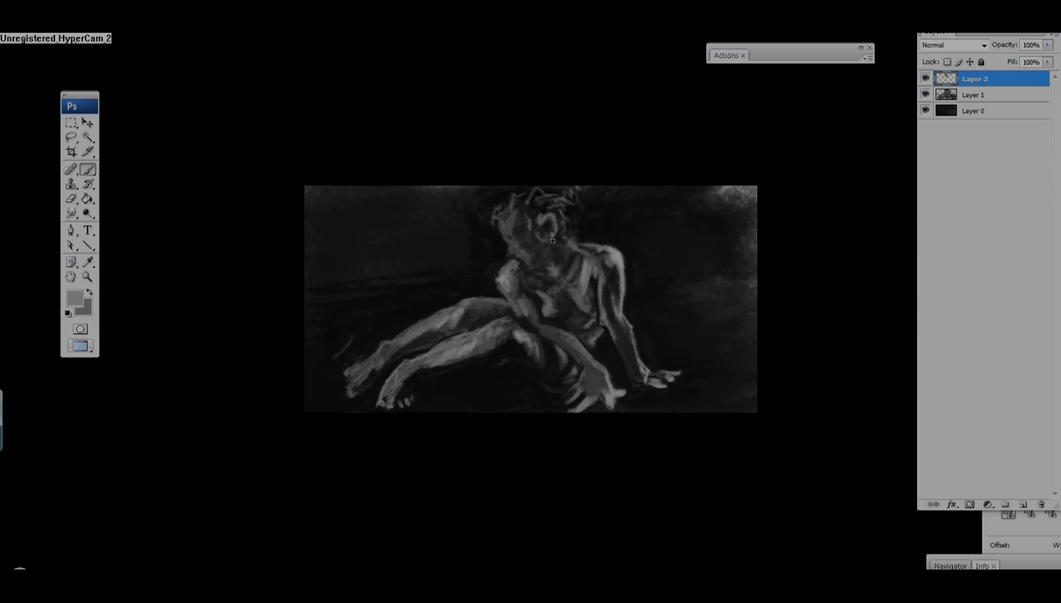
{"action": "left_click", "coordinate": [500, 238], "text": "alt"}
{"action": "left_click", "coordinate": [499, 250], "text": "alt"}
{"action": "left_click", "coordinate": [506, 262], "text": "alt"}
{"action": "left_click", "coordinate": [503, 239], "text": "alt"}
{"action": "left_click", "coordinate": [531, 269], "text": "alt"}
{"action": "left_click", "coordinate": [488, 198], "text": "alt"}
{"action": "left_click", "coordinate": [506, 237], "text": "alt"}
{"action": "left_click", "coordinate": [515, 226], "text": "alt"}
{"action": "left_click", "coordinate": [539, 218], "text": "alt"}
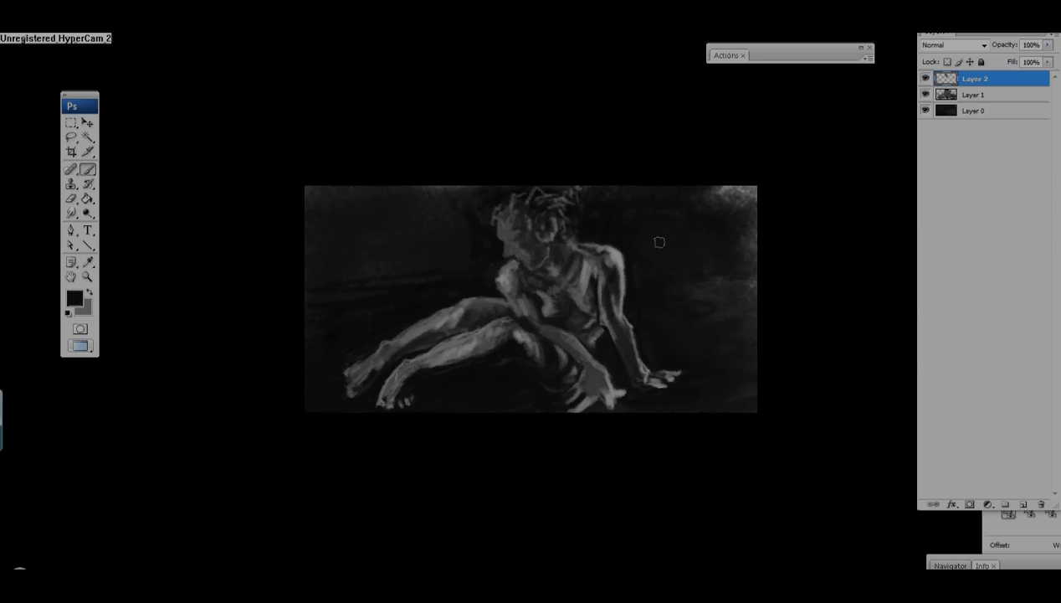
Touch up the figure's right hand with sampled greys and zoom in.
{"action": "left_click", "coordinate": [585, 376], "text": "alt"}
{"action": "left_click", "coordinate": [584, 369], "text": "alt"}
{"action": "left_click", "coordinate": [597, 385], "text": "alt"}
{"action": "left_click_drag", "start_coordinate": [596, 391], "coordinate": [600, 379]}
{"action": "left_click", "coordinate": [539, 308], "text": "alt"}
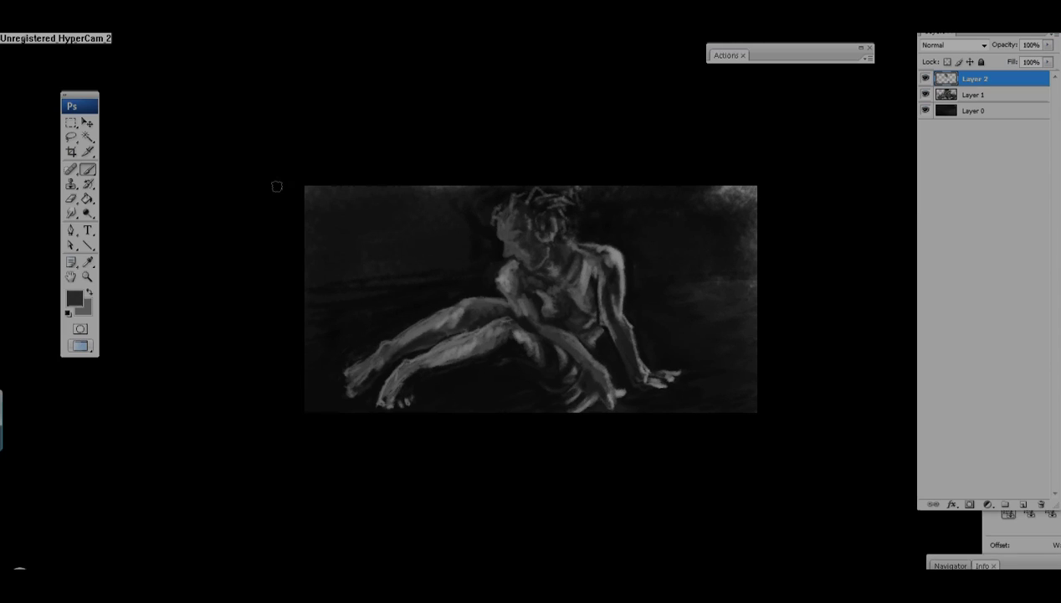
{"action": "key", "text": "ctrl+plus"}
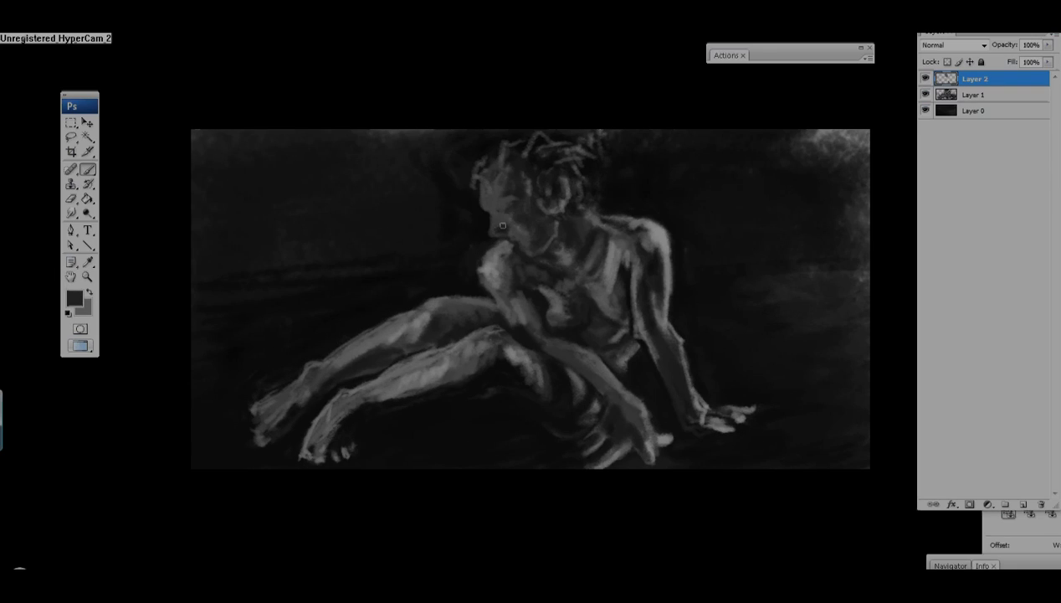
Paint the chin with light, then darker grey strokes and a dark shadow beneath it.
{"action": "left_click", "coordinate": [504, 233], "text": "alt"}
{"action": "mouse_move", "coordinate": [505, 238]}
{"action": "left_mouse_down"}
{"action": "mouse_move", "coordinate": [513, 250]}
{"action": "mouse_move", "coordinate": [541, 248]}
{"action": "mouse_move", "coordinate": [568, 220]}
{"action": "left_mouse_up"}
{"action": "left_click", "coordinate": [534, 244], "text": "alt"}
{"action": "left_click", "coordinate": [578, 216], "text": "alt"}
{"action": "left_click", "coordinate": [578, 216], "text": "alt"}
{"action": "left_click", "coordinate": [563, 219], "text": "alt"}
{"action": "left_click", "coordinate": [437, 226], "text": "alt"}
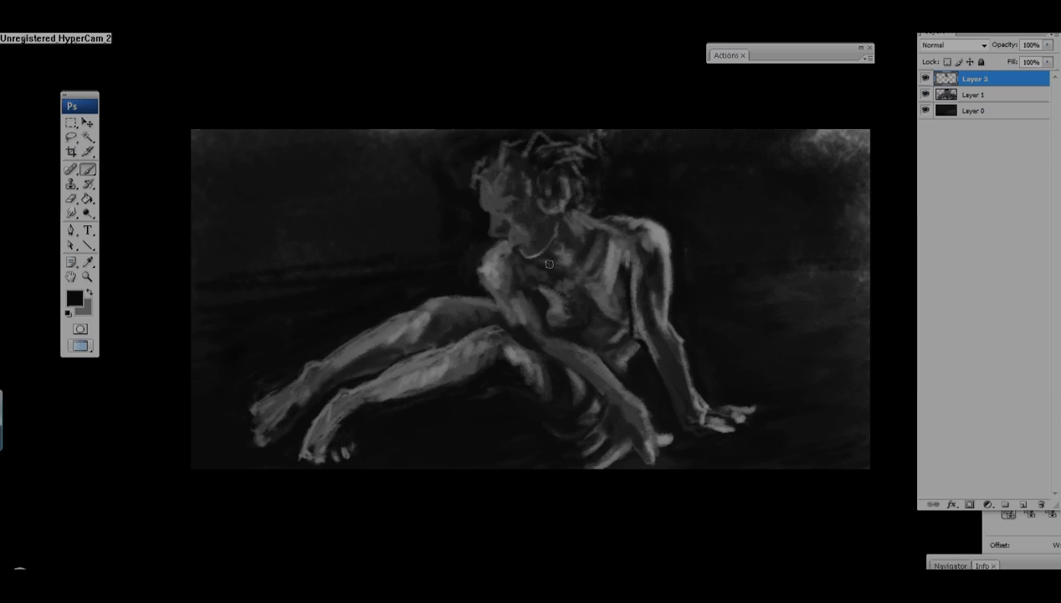
{"action": "mouse_move", "coordinate": [544, 261]}
{"action": "left_mouse_down"}
{"action": "mouse_move", "coordinate": [523, 253]}
{"action": "mouse_move", "coordinate": [559, 273]}
{"action": "mouse_move", "coordinate": [540, 255]}
{"action": "left_mouse_up"}
Reshape the neck and shoulder with dark strokes from sampled neck tones.
{"action": "left_click", "coordinate": [534, 260], "text": "alt"}
{"action": "left_click", "coordinate": [562, 273], "text": "alt"}
{"action": "left_click", "coordinate": [537, 258], "text": "alt"}
{"action": "left_click", "coordinate": [504, 222], "text": "alt"}
{"action": "left_click", "coordinate": [570, 265], "text": "alt"}
{"action": "left_click", "coordinate": [572, 256], "text": "alt"}
{"action": "left_click", "coordinate": [572, 260], "text": "alt"}
{"action": "left_click", "coordinate": [591, 237], "text": "alt"}
{"action": "mouse_move", "coordinate": [597, 239]}
{"action": "left_mouse_down"}
{"action": "mouse_move", "coordinate": [578, 259]}
{"action": "mouse_move", "coordinate": [582, 272]}
{"action": "left_mouse_up"}
Lighten the lower torso with a faint mid-grey stroke and add light touches to the face.
{"action": "left_click", "coordinate": [601, 259], "text": "alt"}
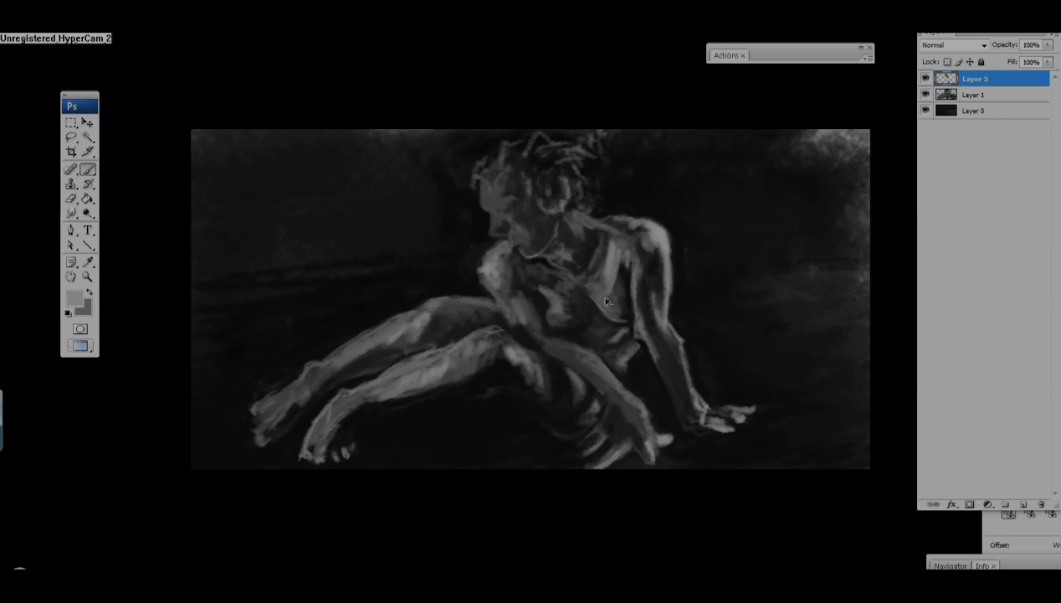
{"action": "left_click_drag", "start_coordinate": [623, 343], "coordinate": [623, 372]}
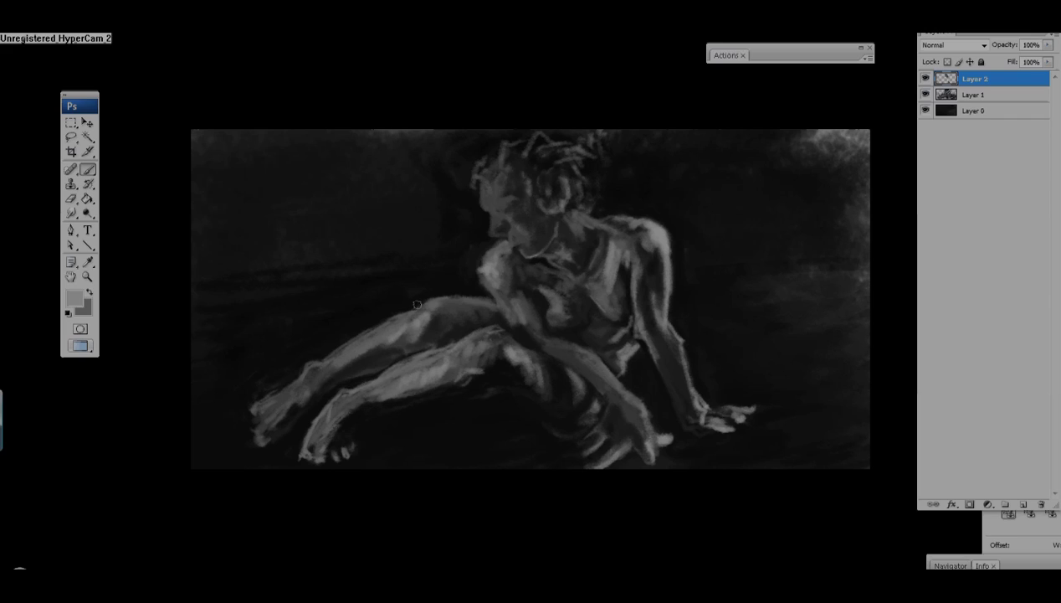
{"action": "left_click_drag", "start_coordinate": [490, 182], "coordinate": [496, 192]}
Repaint the jaw and neck with light grey strokes sampled from the face.
{"action": "left_click", "coordinate": [484, 197], "text": "alt"}
{"action": "left_click", "coordinate": [477, 204], "text": "alt"}
{"action": "left_click", "coordinate": [484, 212], "text": "alt"}
{"action": "left_click", "coordinate": [482, 204], "text": "alt"}
{"action": "left_click", "coordinate": [476, 205], "text": "alt"}
{"action": "left_click", "coordinate": [464, 208], "text": "alt"}
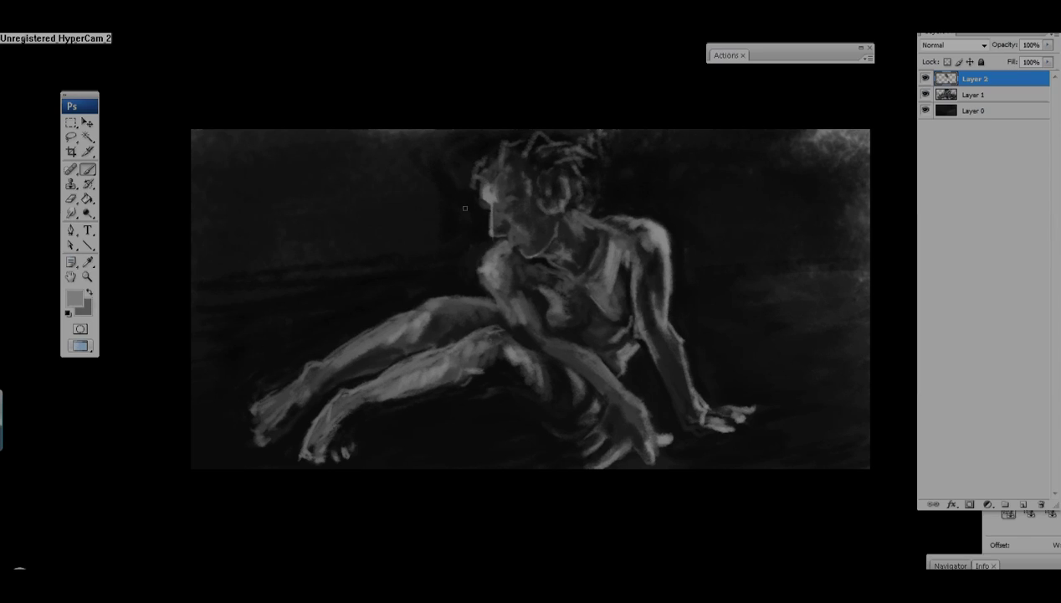
{"action": "left_click", "coordinate": [504, 228], "text": "alt"}
{"action": "left_click", "coordinate": [507, 222], "text": "alt"}
{"action": "left_click", "coordinate": [510, 234], "text": "alt"}
{"action": "left_click", "coordinate": [511, 234], "text": "alt"}
{"action": "left_click", "coordinate": [507, 224], "text": "alt"}
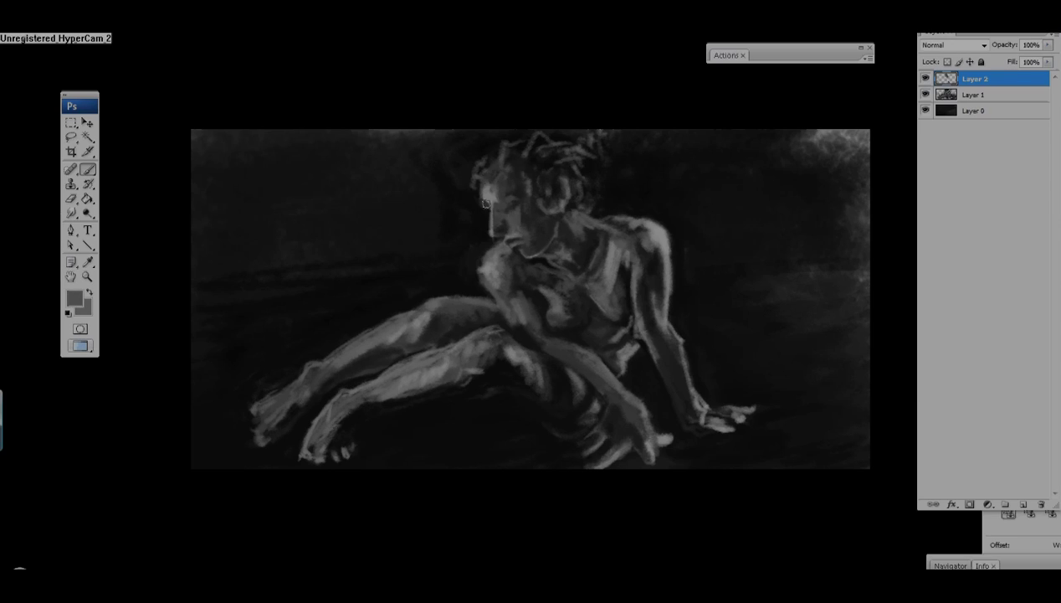
{"action": "left_click", "coordinate": [508, 216], "text": "alt"}
{"action": "left_click_drag", "start_coordinate": [506, 211], "coordinate": [524, 227]}
Sample mid greys and near-blacks from around the face, hair and neck.
{"action": "left_click", "coordinate": [437, 188], "text": "alt"}
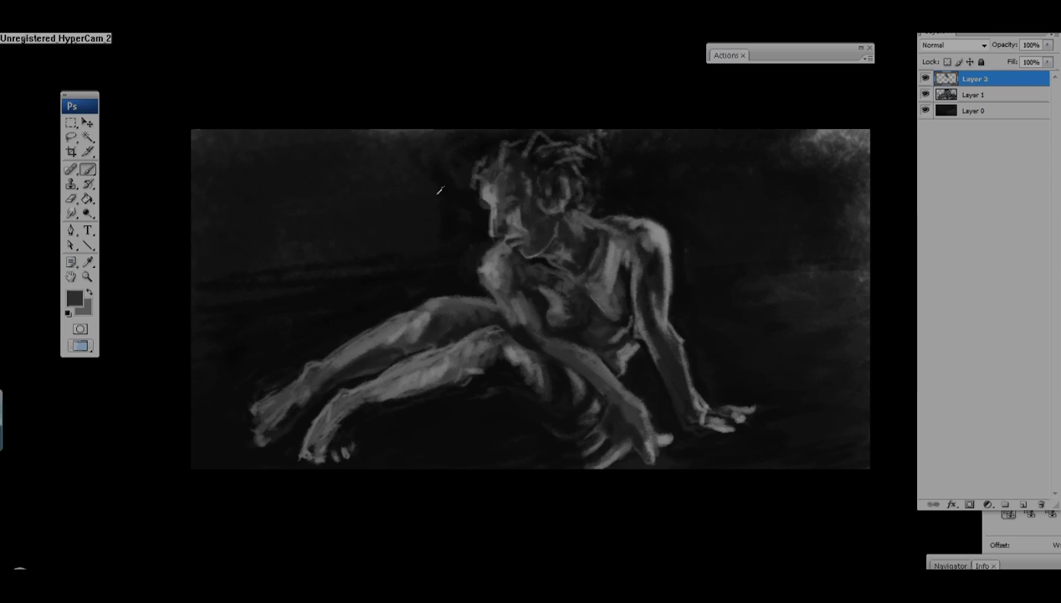
{"action": "left_click", "coordinate": [477, 203], "text": "alt"}
{"action": "left_click", "coordinate": [504, 215], "text": "alt"}
{"action": "left_click", "coordinate": [501, 226], "text": "alt"}
{"action": "left_click", "coordinate": [462, 219], "text": "alt"}
{"action": "left_click", "coordinate": [483, 270], "text": "alt"}
{"action": "left_click", "coordinate": [490, 248], "text": "alt"}
{"action": "left_click", "coordinate": [491, 250], "text": "alt"}
{"action": "left_click", "coordinate": [488, 251], "text": "alt"}
{"action": "left_click", "coordinate": [545, 228], "text": "alt"}
{"action": "left_click", "coordinate": [553, 231], "text": "alt"}
{"action": "left_click", "coordinate": [544, 231], "text": "alt"}
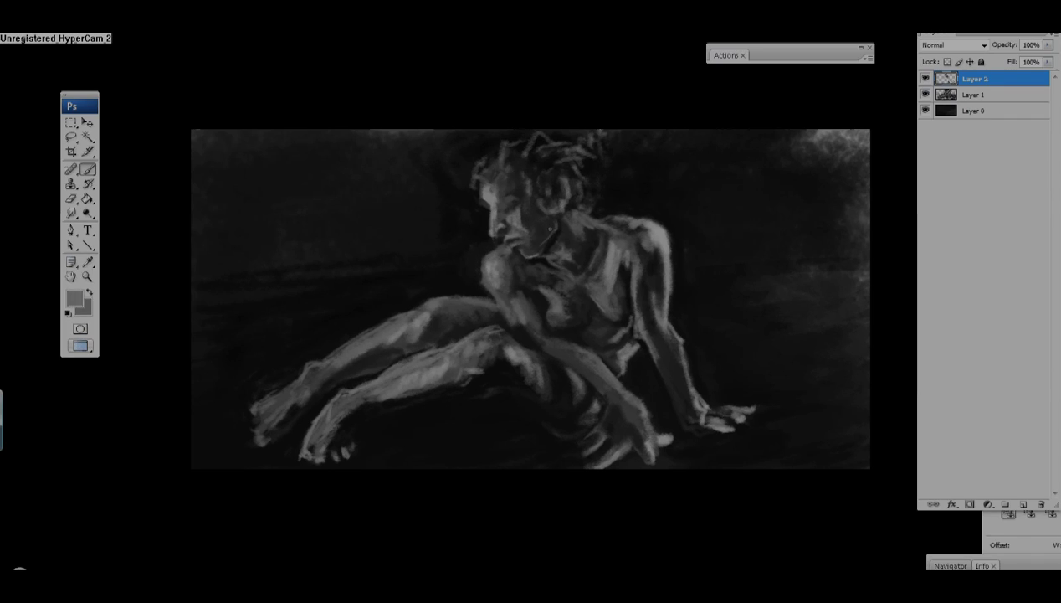
{"action": "left_click", "coordinate": [546, 223], "text": "alt"}
{"action": "left_click", "coordinate": [520, 218], "text": "alt"}
{"action": "left_click", "coordinate": [515, 209], "text": "alt"}
{"action": "left_click", "coordinate": [504, 198], "text": "alt"}
{"action": "left_click", "coordinate": [504, 198], "text": "alt"}
{"action": "left_click", "coordinate": [506, 197], "text": "alt"}
{"action": "left_click", "coordinate": [506, 191], "text": "alt"}
Darken the spiky hair and the hair behind the neck with near-black strokes.
{"action": "left_click", "coordinate": [482, 171], "text": "alt"}
{"action": "mouse_move", "coordinate": [486, 155]}
{"action": "left_mouse_down"}
{"action": "mouse_move", "coordinate": [496, 180]}
{"action": "mouse_move", "coordinate": [498, 146]}
{"action": "mouse_move", "coordinate": [567, 217]}
{"action": "mouse_move", "coordinate": [578, 176]}
{"action": "mouse_move", "coordinate": [598, 155]}
{"action": "mouse_move", "coordinate": [578, 138]}
{"action": "left_mouse_up"}
{"action": "left_click", "coordinate": [510, 150], "text": "alt"}
{"action": "left_click", "coordinate": [573, 193], "text": "alt"}
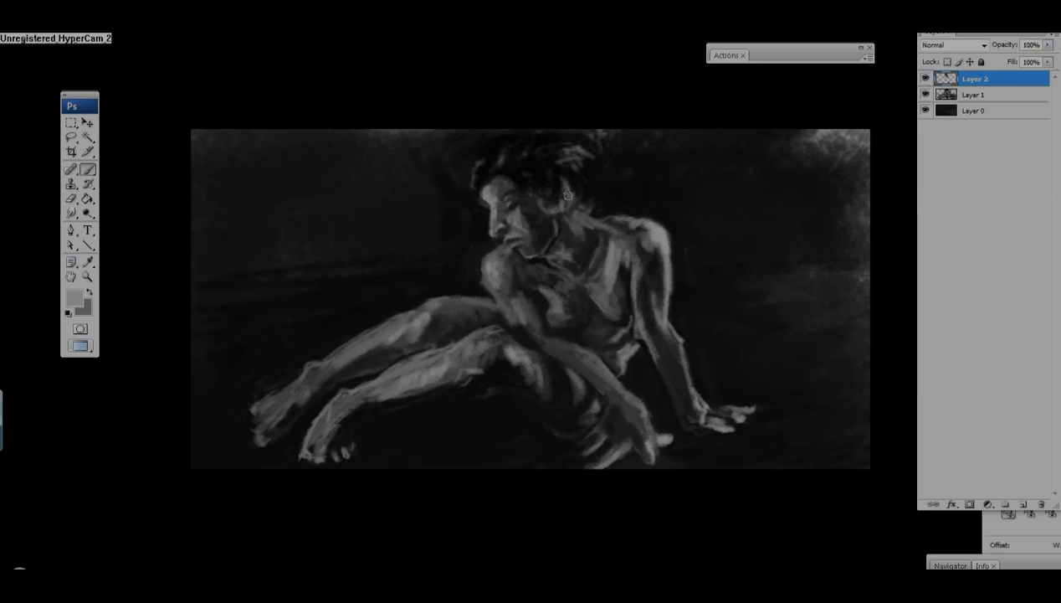
Outline the hair between head and neck and across the top with lighter grey strokes.
{"action": "mouse_move", "coordinate": [573, 193]}
{"action": "left_mouse_down"}
{"action": "mouse_move", "coordinate": [536, 174]}
{"action": "mouse_move", "coordinate": [599, 198]}
{"action": "mouse_move", "coordinate": [511, 146]}
{"action": "mouse_move", "coordinate": [549, 211]}
{"action": "mouse_move", "coordinate": [415, 146]}
{"action": "mouse_move", "coordinate": [525, 176]}
{"action": "mouse_move", "coordinate": [422, 163]}
{"action": "mouse_move", "coordinate": [462, 179]}
{"action": "mouse_move", "coordinate": [515, 159]}
{"action": "mouse_move", "coordinate": [524, 125]}
{"action": "mouse_move", "coordinate": [558, 154]}
{"action": "mouse_move", "coordinate": [540, 143]}
{"action": "mouse_move", "coordinate": [572, 134]}
{"action": "mouse_move", "coordinate": [609, 145]}
{"action": "mouse_move", "coordinate": [577, 168]}
{"action": "left_mouse_up"}
{"action": "left_click", "coordinate": [608, 146], "text": "alt"}
{"action": "left_click", "coordinate": [591, 167], "text": "alt"}
{"action": "left_click", "coordinate": [549, 182], "text": "alt"}
{"action": "mouse_move", "coordinate": [502, 146]}
{"action": "left_mouse_down"}
{"action": "mouse_move", "coordinate": [548, 183]}
{"action": "mouse_move", "coordinate": [542, 213]}
{"action": "left_mouse_up"}
Restate the strokes around the ear and hair, then set a new background colour.
{"action": "left_click", "coordinate": [549, 182], "text": "alt"}
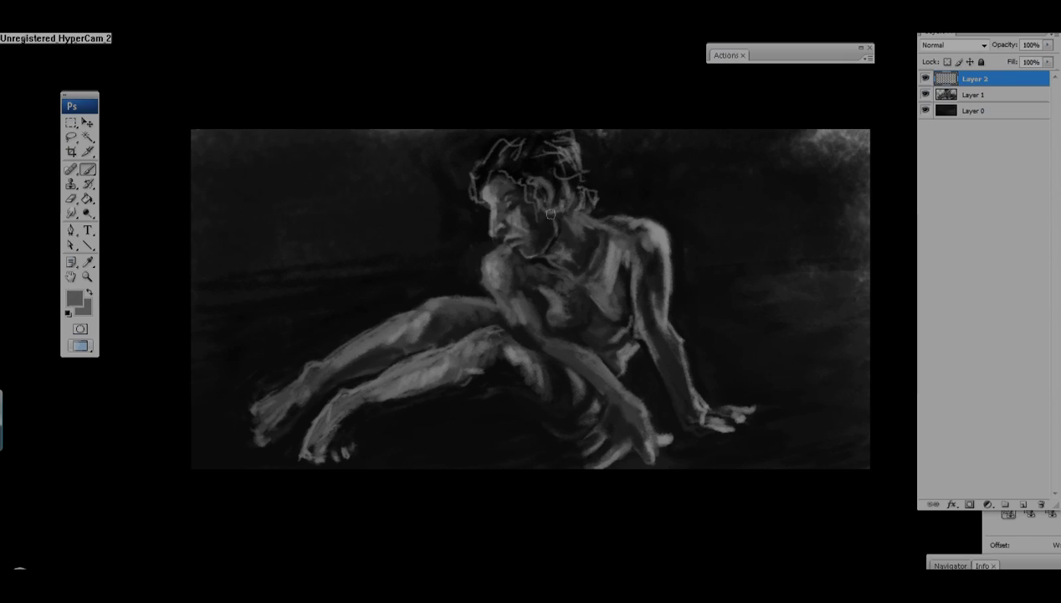
{"action": "left_click", "coordinate": [537, 186], "text": "alt"}
{"action": "left_click", "coordinate": [531, 184], "text": "alt"}
{"action": "mouse_move", "coordinate": [536, 176]}
{"action": "left_mouse_down"}
{"action": "mouse_move", "coordinate": [578, 189]}
{"action": "mouse_move", "coordinate": [545, 178]}
{"action": "mouse_move", "coordinate": [557, 197]}
{"action": "mouse_move", "coordinate": [529, 172]}
{"action": "mouse_move", "coordinate": [553, 209]}
{"action": "mouse_move", "coordinate": [509, 183]}
{"action": "mouse_move", "coordinate": [557, 213]}
{"action": "mouse_move", "coordinate": [540, 205]}
{"action": "mouse_move", "coordinate": [569, 199]}
{"action": "mouse_move", "coordinate": [524, 191]}
{"action": "mouse_move", "coordinate": [552, 212]}
{"action": "mouse_move", "coordinate": [540, 185]}
{"action": "mouse_move", "coordinate": [536, 196]}
{"action": "mouse_move", "coordinate": [559, 216]}
{"action": "left_mouse_up"}
{"action": "left_click", "coordinate": [540, 188], "text": "alt"}
{"action": "left_click", "coordinate": [545, 194], "text": "alt"}
{"action": "left_click", "coordinate": [549, 201], "text": "alt"}
{"action": "left_click", "coordinate": [502, 169], "text": "alt"}
{"action": "left_click", "coordinate": [546, 199], "text": "alt"}
{"action": "left_click", "coordinate": [519, 191], "text": "alt"}
{"action": "left_click", "coordinate": [81, 307]}
{"action": "key", "text": "Return"}
Restate the face and chin with dark greys sampled from around them.
{"action": "left_click", "coordinate": [496, 195], "text": "alt"}
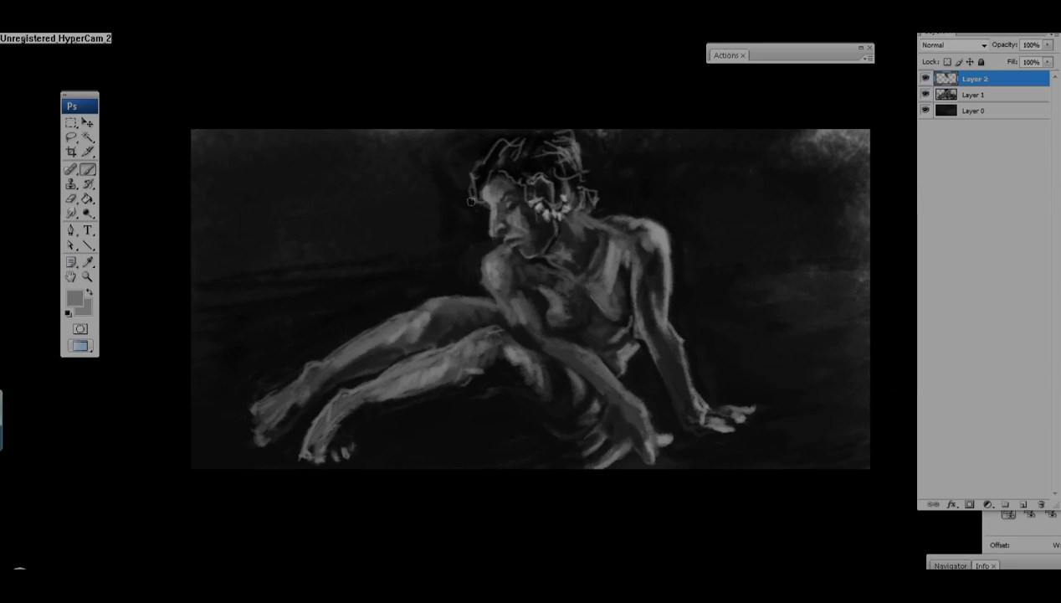
{"action": "left_click", "coordinate": [509, 205], "text": "alt"}
{"action": "left_click", "coordinate": [523, 211], "text": "alt"}
{"action": "left_click", "coordinate": [521, 222], "text": "alt"}
{"action": "left_click", "coordinate": [514, 251], "text": "alt"}
{"action": "left_click", "coordinate": [509, 247], "text": "alt"}
{"action": "left_click", "coordinate": [509, 247], "text": "alt"}
{"action": "left_click", "coordinate": [513, 227], "text": "alt"}
{"action": "left_click", "coordinate": [523, 232], "text": "alt"}
{"action": "left_click", "coordinate": [528, 237], "text": "alt"}
{"action": "left_click", "coordinate": [522, 248], "text": "alt"}
{"action": "left_click", "coordinate": [522, 247], "text": "alt"}
{"action": "left_click", "coordinate": [514, 254], "text": "alt"}
{"action": "left_click", "coordinate": [476, 247], "text": "alt"}
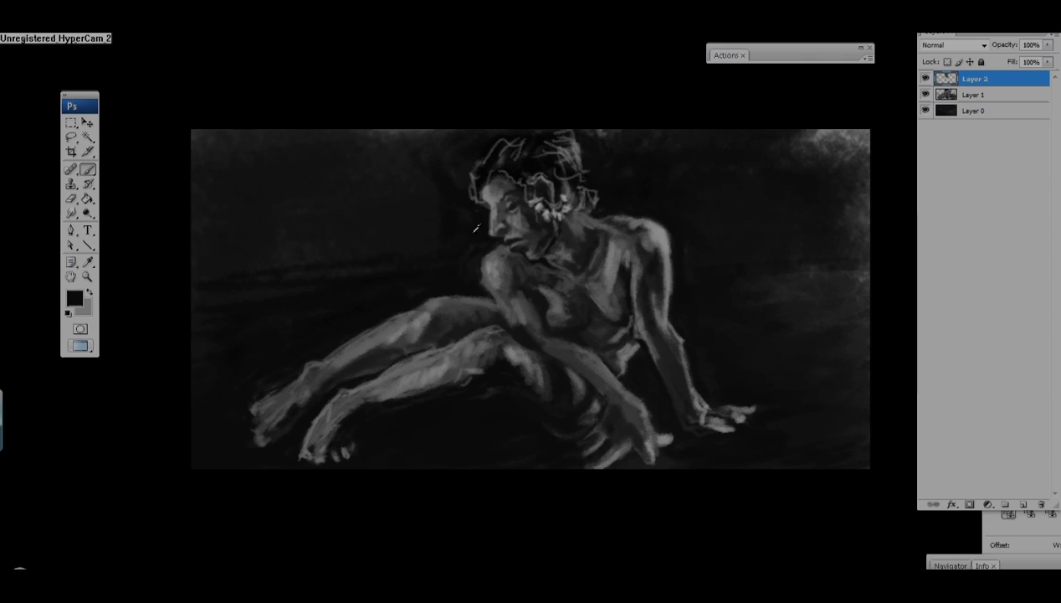
{"action": "left_click", "coordinate": [489, 255], "text": "alt"}
{"action": "left_click", "coordinate": [490, 251], "text": "alt"}
{"action": "left_click", "coordinate": [475, 283], "text": "alt"}
{"action": "left_click", "coordinate": [495, 209], "text": "alt"}
Dab light and dark tones on the face near the hairline and eye.
{"action": "left_click", "coordinate": [488, 204], "text": "alt"}
{"action": "left_click", "coordinate": [486, 174], "text": "alt"}
{"action": "left_click", "coordinate": [482, 201], "text": "alt"}
{"action": "left_click", "coordinate": [481, 209], "text": "alt"}
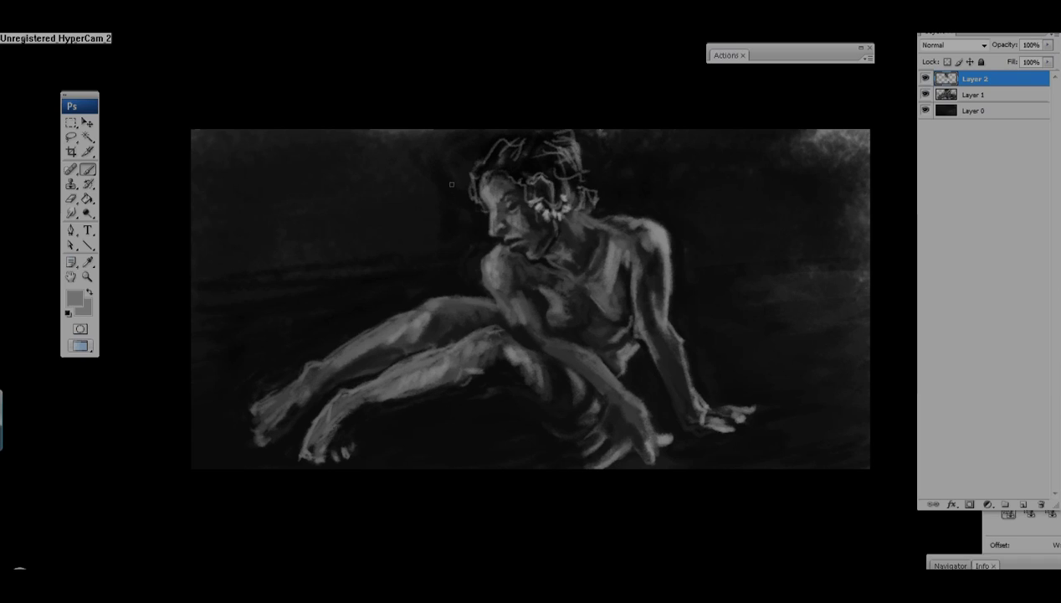
{"action": "left_click", "coordinate": [478, 184], "text": "alt"}
{"action": "left_click", "coordinate": [482, 201], "text": "alt"}
{"action": "left_click", "coordinate": [484, 206], "text": "alt"}
{"action": "left_click", "coordinate": [481, 208], "text": "alt"}
{"action": "left_click", "coordinate": [479, 206], "text": "alt"}
{"action": "left_click", "coordinate": [497, 225], "text": "alt"}
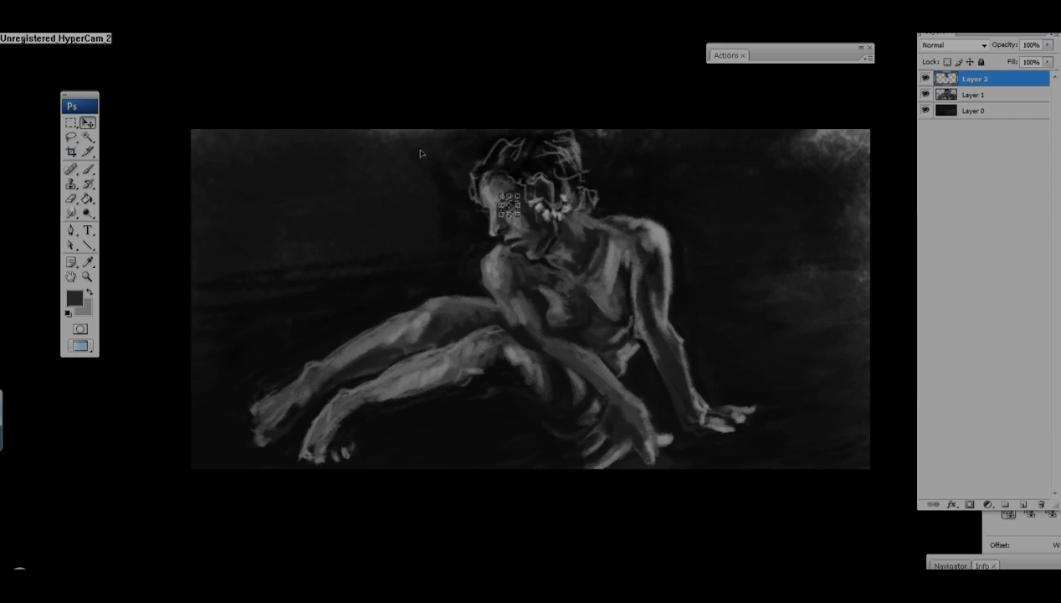
Refine the face shading with mid and light greys sampled from the face and chin.
{"action": "left_click", "coordinate": [511, 216], "text": "alt"}
{"action": "left_click", "coordinate": [507, 220], "text": "alt"}
{"action": "left_click", "coordinate": [521, 222], "text": "alt"}
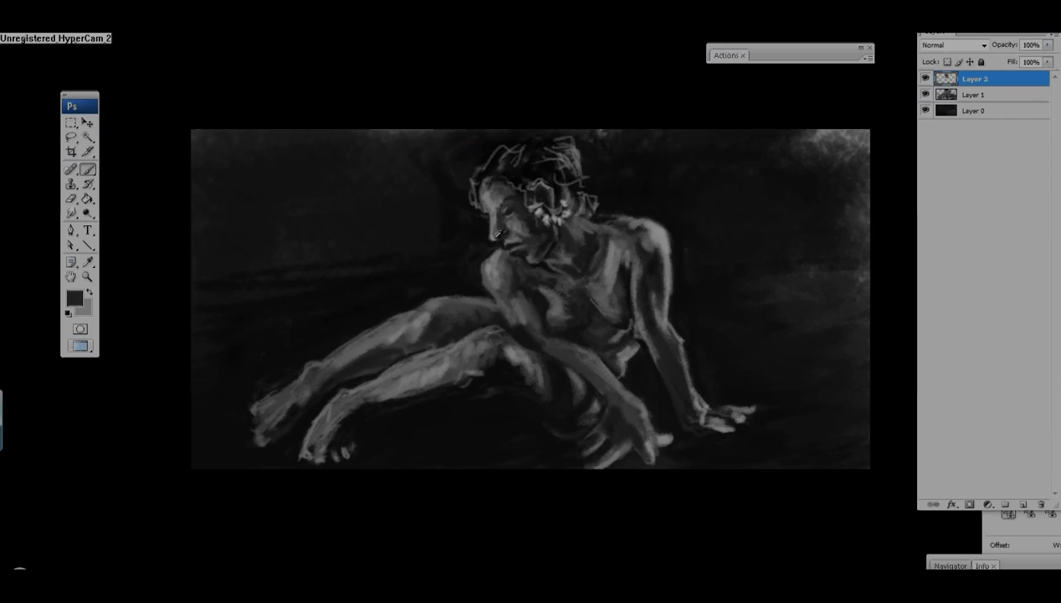
{"action": "left_click", "coordinate": [495, 231], "text": "alt"}
{"action": "left_click", "coordinate": [488, 201], "text": "alt"}
{"action": "left_click", "coordinate": [476, 206], "text": "alt"}
{"action": "left_click", "coordinate": [523, 235], "text": "alt"}
{"action": "left_click", "coordinate": [520, 247], "text": "alt"}
{"action": "left_click", "coordinate": [530, 259], "text": "alt"}
{"action": "left_click", "coordinate": [487, 223], "text": "alt"}
Touch up the eye and cheek with alternating lighter and darker greys.
{"action": "left_click", "coordinate": [512, 199], "text": "alt"}
{"action": "left_click", "coordinate": [500, 207], "text": "alt"}
{"action": "left_click", "coordinate": [512, 202], "text": "alt"}
{"action": "left_click", "coordinate": [511, 206], "text": "alt"}
{"action": "left_click", "coordinate": [486, 202], "text": "alt"}
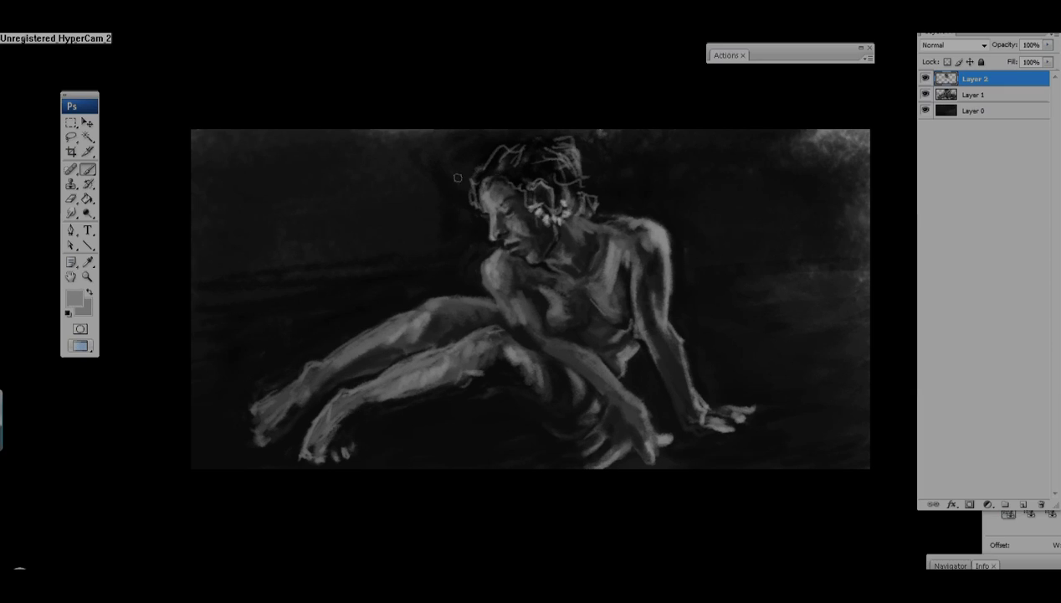
{"action": "left_click", "coordinate": [510, 207], "text": "alt"}
{"action": "left_click", "coordinate": [503, 219], "text": "alt"}
{"action": "left_click", "coordinate": [490, 232], "text": "alt"}
{"action": "left_click", "coordinate": [508, 220], "text": "alt"}
Darken the lower hip and thigh and the background right of the figure with black.
{"action": "left_click", "coordinate": [472, 246], "text": "alt"}
{"action": "left_click", "coordinate": [480, 288], "text": "alt"}
{"action": "left_click", "coordinate": [259, 281], "text": "alt"}
{"action": "left_click_drag", "start_coordinate": [596, 401], "coordinate": [574, 437]}
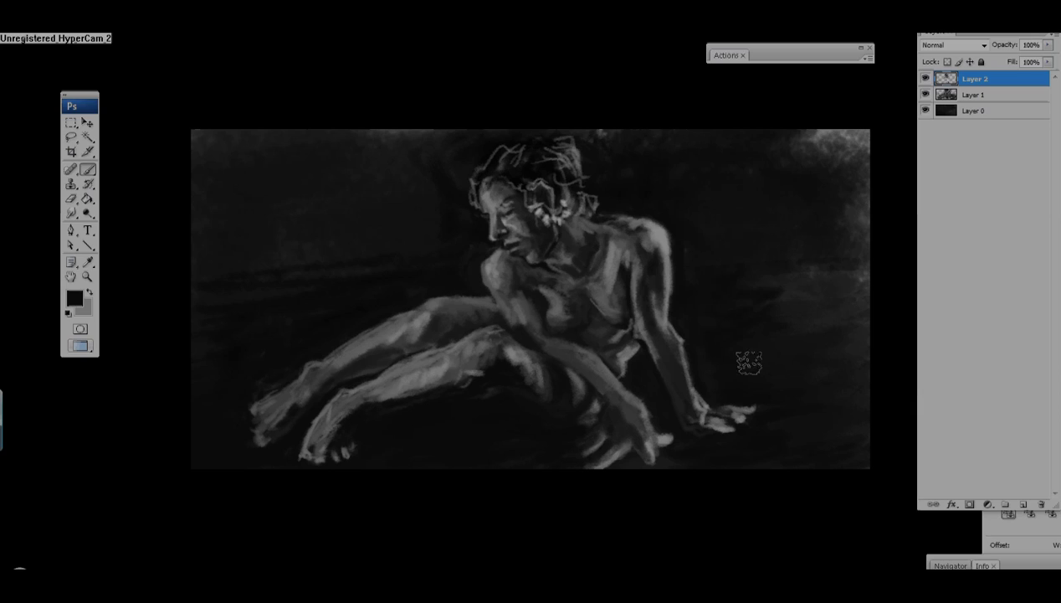
{"action": "left_click_drag", "start_coordinate": [833, 293], "coordinate": [747, 268]}
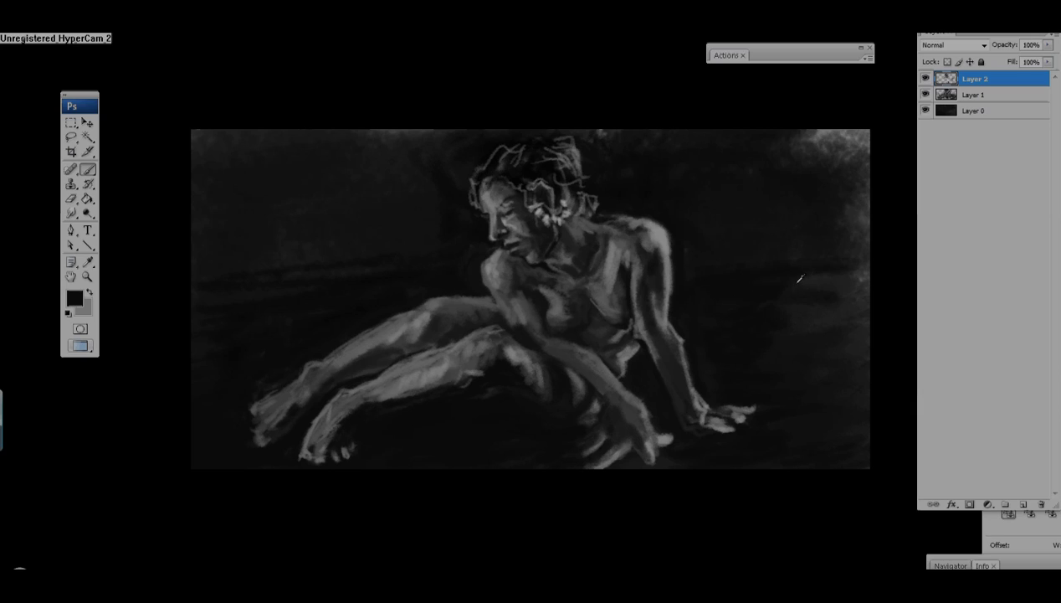
Add a new Overlay layer above Layer 2 and paint a faint light stroke on the background.
{"action": "left_click", "coordinate": [1021, 501]}
{"action": "key", "text": "shift+alt+o"}
{"action": "left_click", "coordinate": [749, 322]}
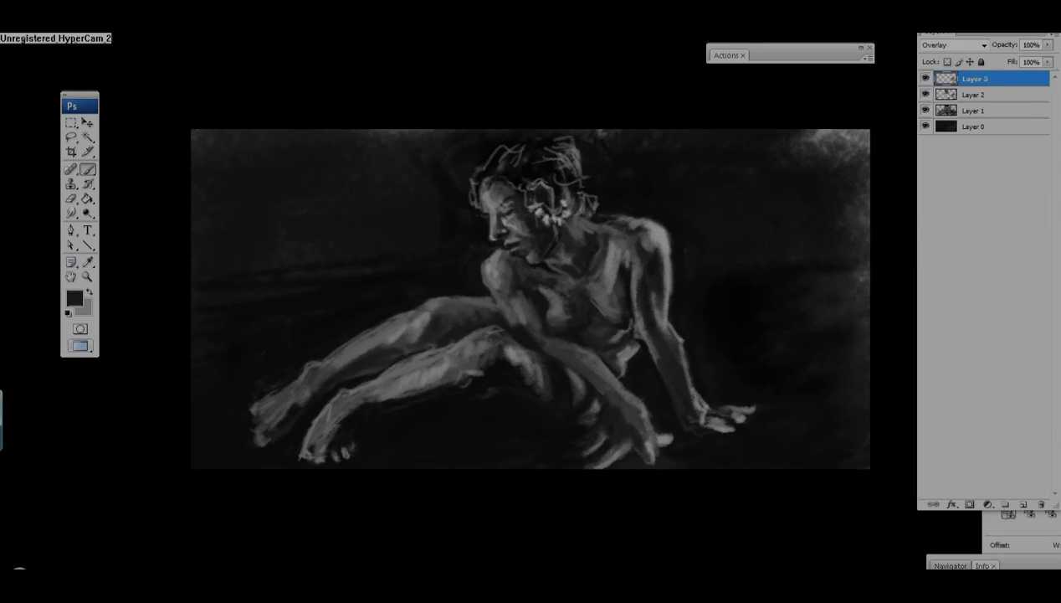
{"action": "left_click_drag", "start_coordinate": [791, 306], "coordinate": [745, 317]}
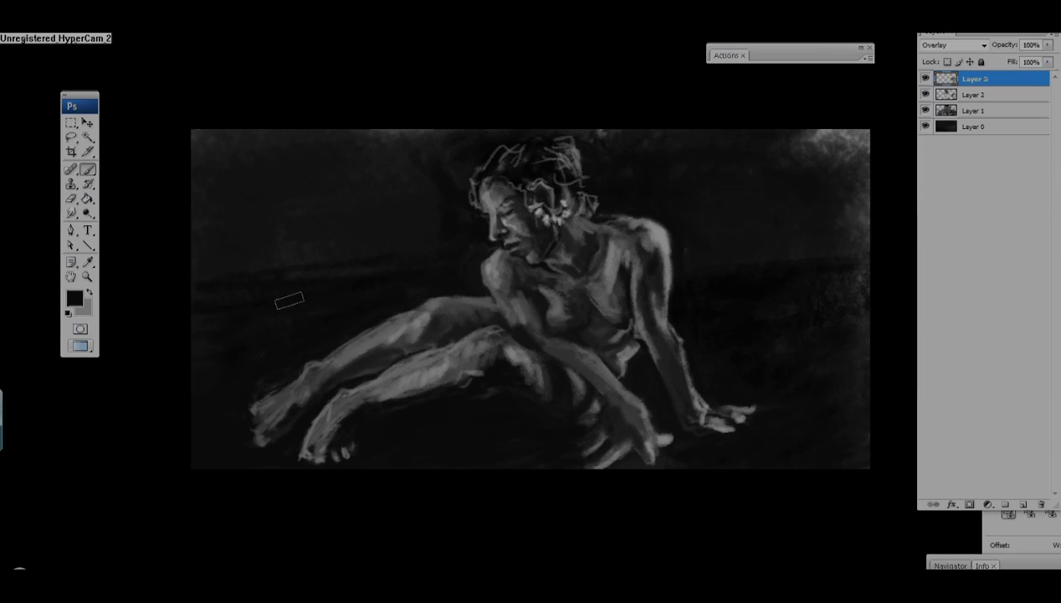
Brighten the right arm and hand, thigh and shin with light grey strokes.
{"action": "right_click", "coordinate": [896, 228]}
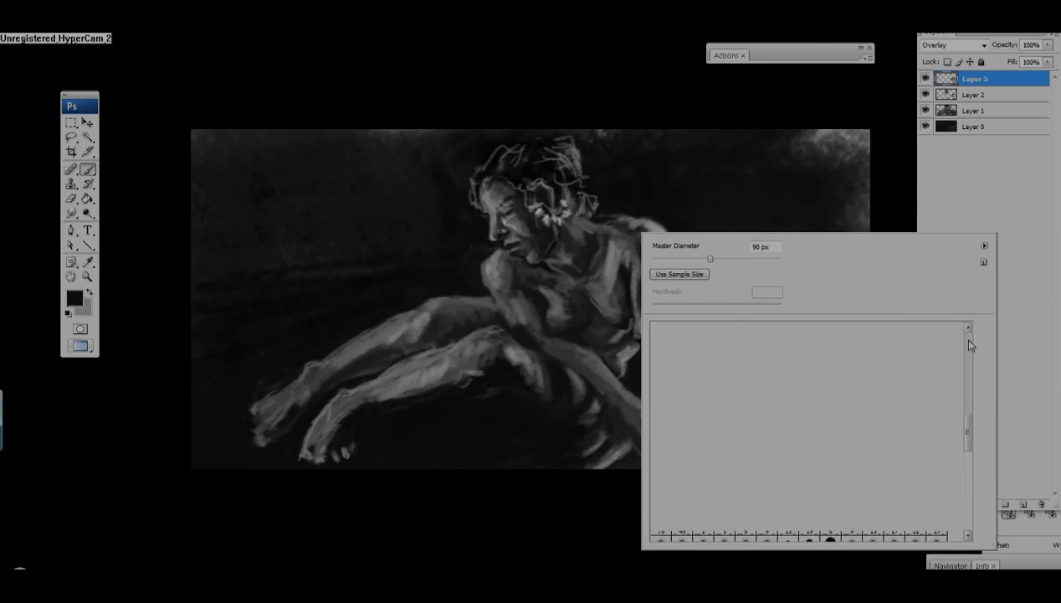
{"action": "key", "text": "Escape"}
{"action": "key", "text": "Return"}
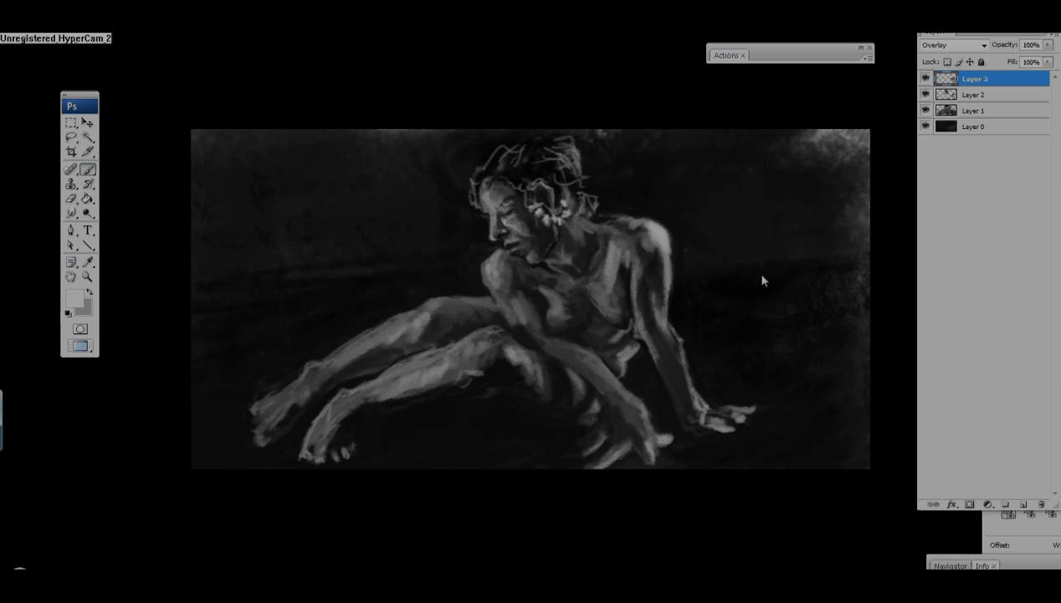
{"action": "left_click_drag", "start_coordinate": [677, 337], "coordinate": [712, 405]}
{"action": "left_click_drag", "start_coordinate": [372, 401], "coordinate": [444, 360]}
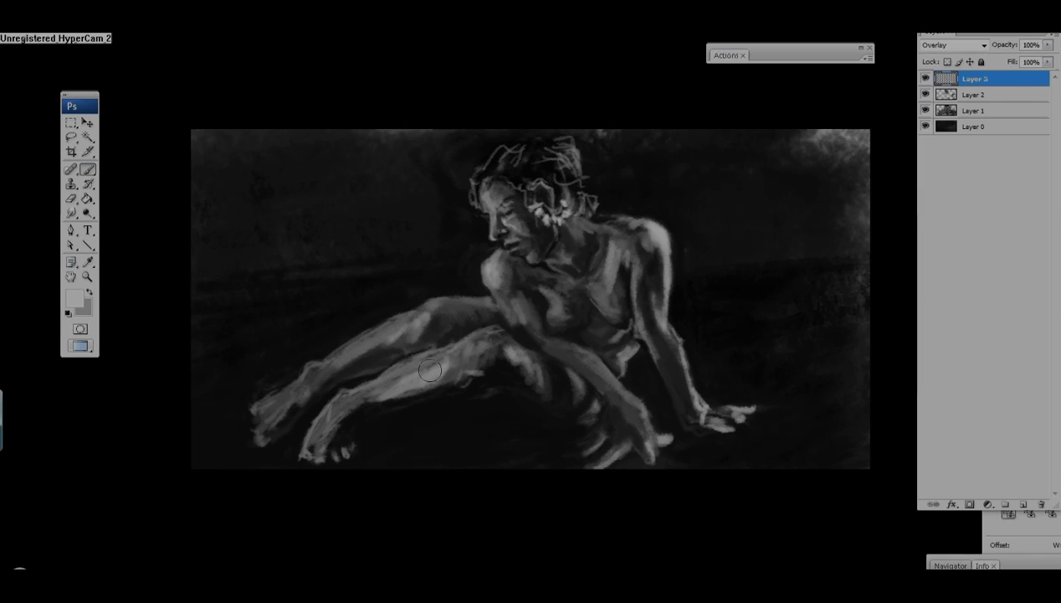
{"action": "left_click_drag", "start_coordinate": [503, 393], "coordinate": [548, 343]}
{"action": "left_click_drag", "start_coordinate": [410, 333], "coordinate": [385, 322]}
{"action": "left_click_drag", "start_coordinate": [617, 352], "coordinate": [620, 373]}
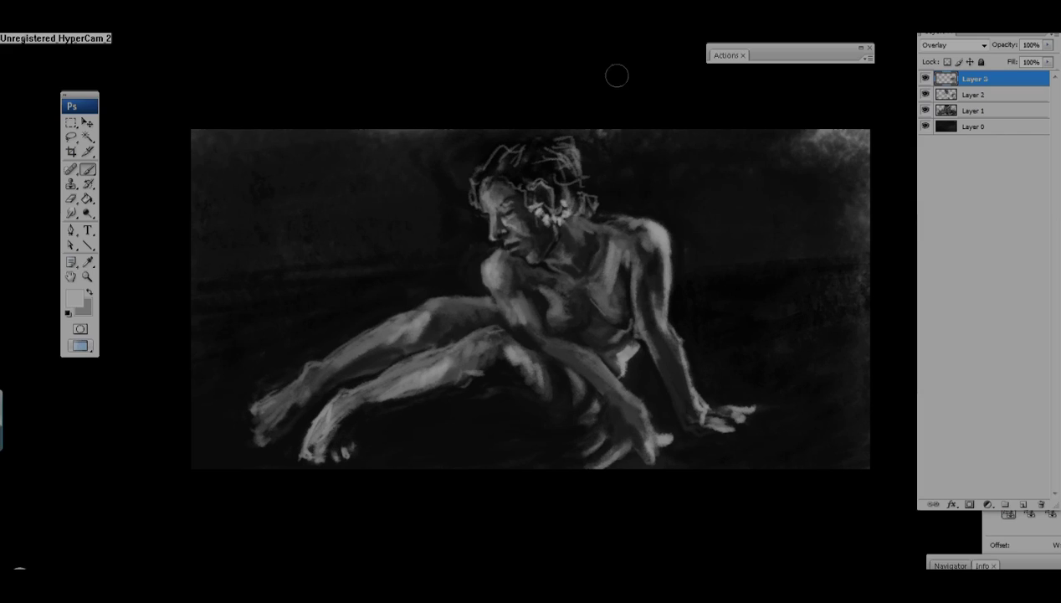
Merge the painted overlay layers down (Ctrl+E) into a single Layer 4.
{"action": "right_click", "coordinate": [645, 285]}
{"action": "left_click", "coordinate": [626, 492]}
{"action": "left_click", "coordinate": [461, 232], "text": "alt"}
{"action": "key", "text": "ctrl+e"}
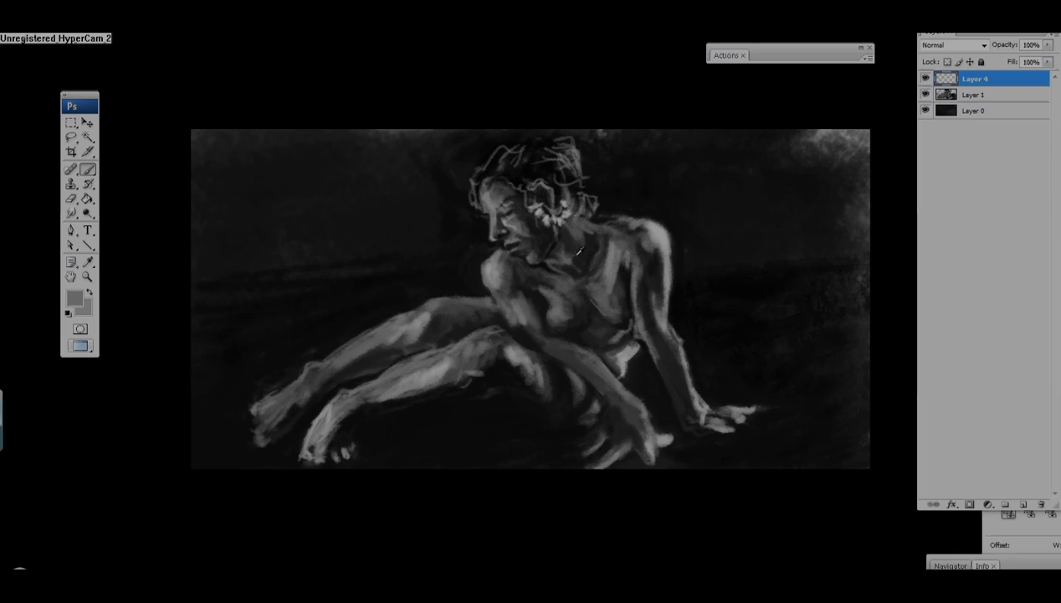
Darken the right arm's edge and lighten the right forearm with greys sampled from the painting.
{"action": "left_click", "coordinate": [574, 310], "text": "alt"}
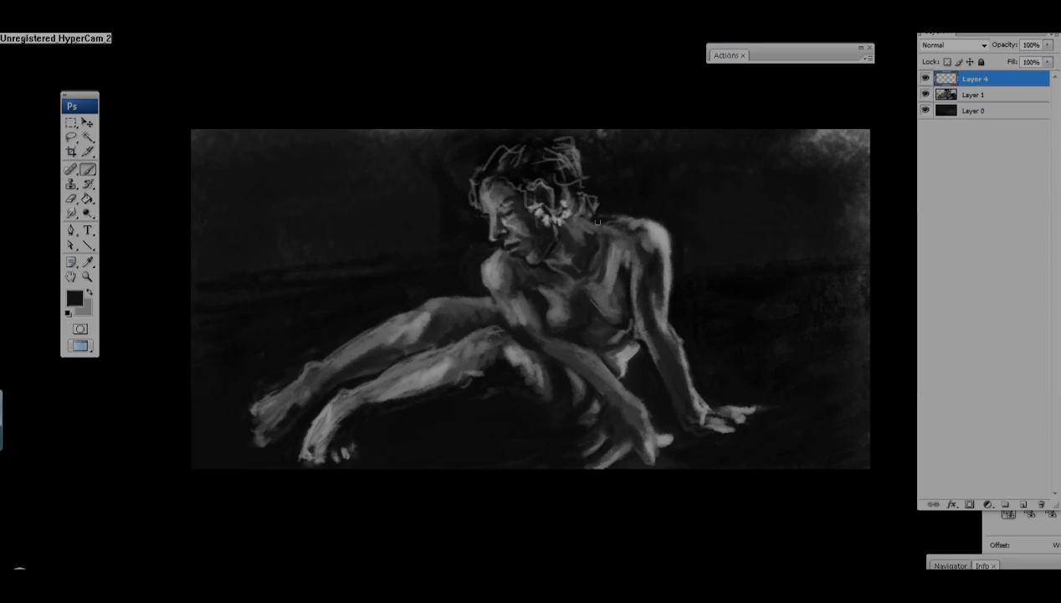
{"action": "mouse_move", "coordinate": [672, 350]}
{"action": "left_mouse_down"}
{"action": "mouse_move", "coordinate": [686, 400]}
{"action": "mouse_move", "coordinate": [662, 330]}
{"action": "left_mouse_up"}
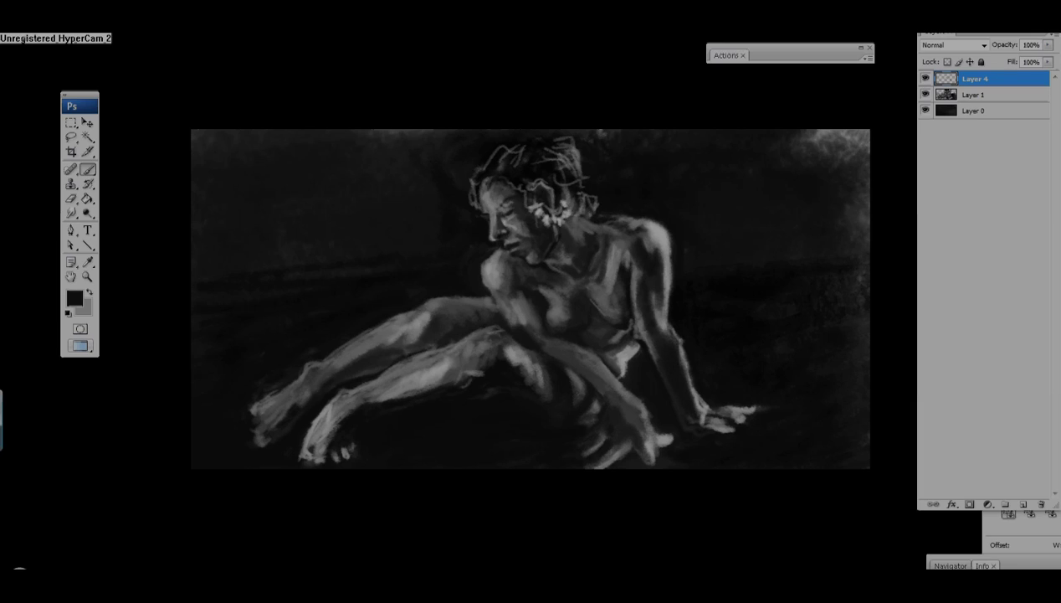
{"action": "left_click", "coordinate": [651, 311], "text": "alt"}
{"action": "left_click", "coordinate": [689, 387], "text": "alt"}
{"action": "mouse_move", "coordinate": [669, 355]}
{"action": "left_mouse_down"}
{"action": "mouse_move", "coordinate": [688, 416]}
{"action": "mouse_move", "coordinate": [678, 336]}
{"action": "mouse_move", "coordinate": [686, 414]}
{"action": "left_mouse_up"}
{"action": "left_click", "coordinate": [677, 360], "text": "alt"}
{"action": "left_click", "coordinate": [647, 325], "text": "alt"}
{"action": "left_click_drag", "start_coordinate": [644, 312], "coordinate": [657, 335]}
{"action": "left_click_drag", "start_coordinate": [637, 293], "coordinate": [662, 347]}
Keep black as the colour and paint a dark patch beside the left arm, sampling chest tones.
{"action": "left_click", "coordinate": [75, 297]}
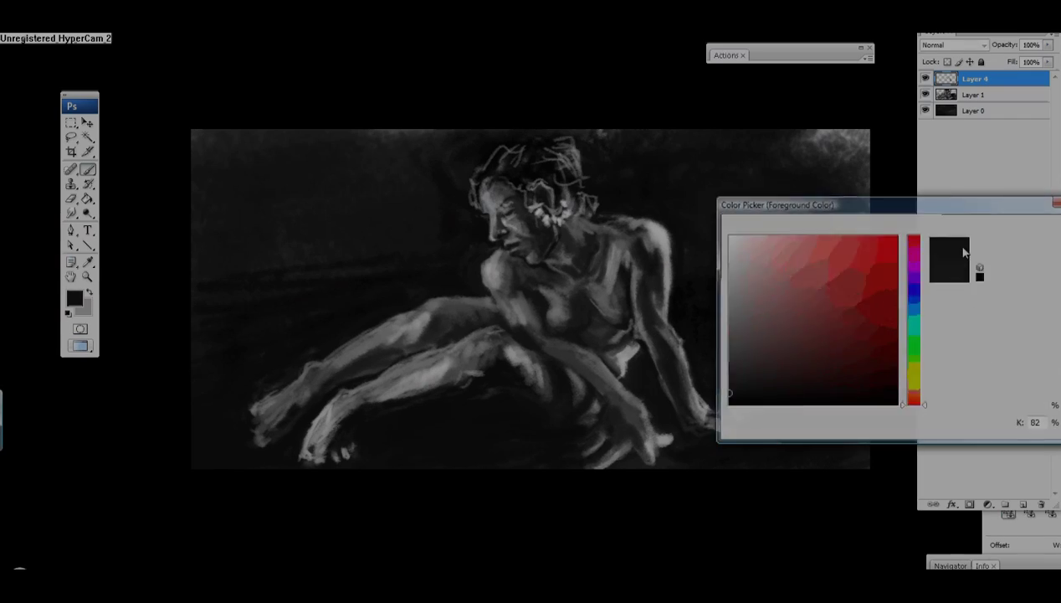
{"action": "key", "text": "Return"}
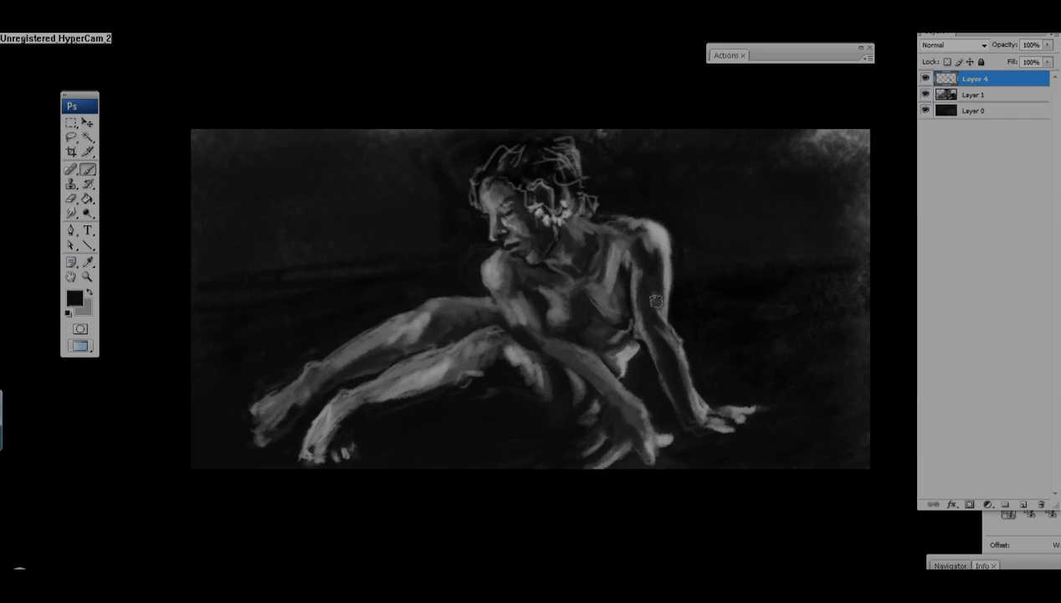
{"action": "left_click", "coordinate": [536, 327], "text": "alt"}
{"action": "left_click", "coordinate": [514, 334], "text": "alt"}
{"action": "left_click_drag", "start_coordinate": [498, 315], "coordinate": [469, 330]}
{"action": "left_click", "coordinate": [489, 293], "text": "alt"}
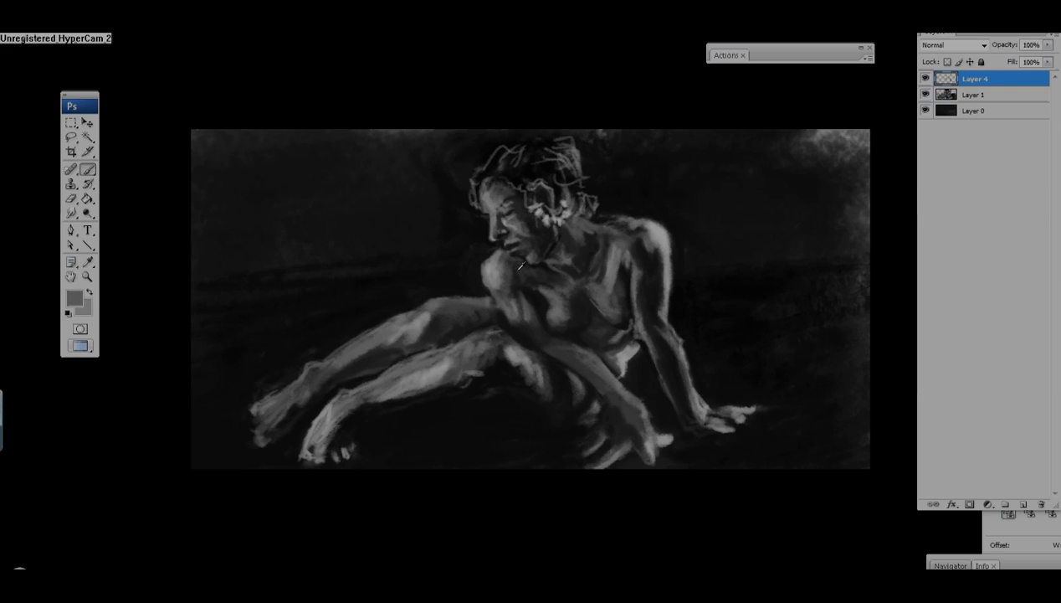
{"action": "left_click", "coordinate": [508, 283], "text": "alt"}
{"action": "left_click", "coordinate": [561, 272], "text": "alt"}
{"action": "left_click", "coordinate": [554, 279], "text": "alt"}
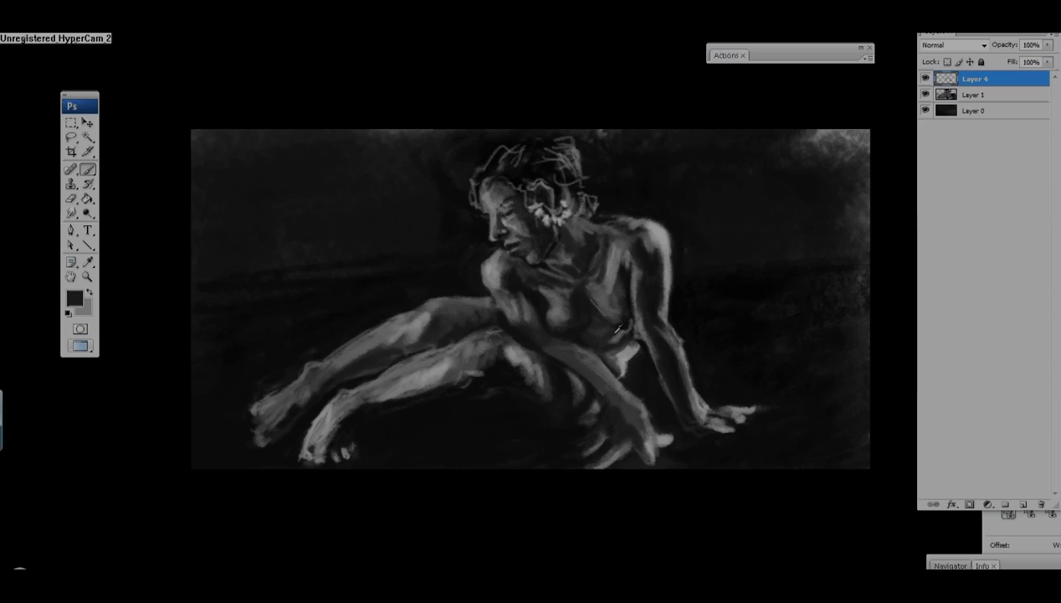
Sample light and dark greys from the torso, face and leg.
{"action": "left_click", "coordinate": [608, 345], "text": "alt"}
{"action": "left_click", "coordinate": [612, 358], "text": "alt"}
{"action": "left_click", "coordinate": [506, 206], "text": "alt"}
{"action": "left_click", "coordinate": [465, 286], "text": "alt"}
{"action": "left_click", "coordinate": [521, 303], "text": "alt"}
{"action": "left_click", "coordinate": [510, 289], "text": "alt"}
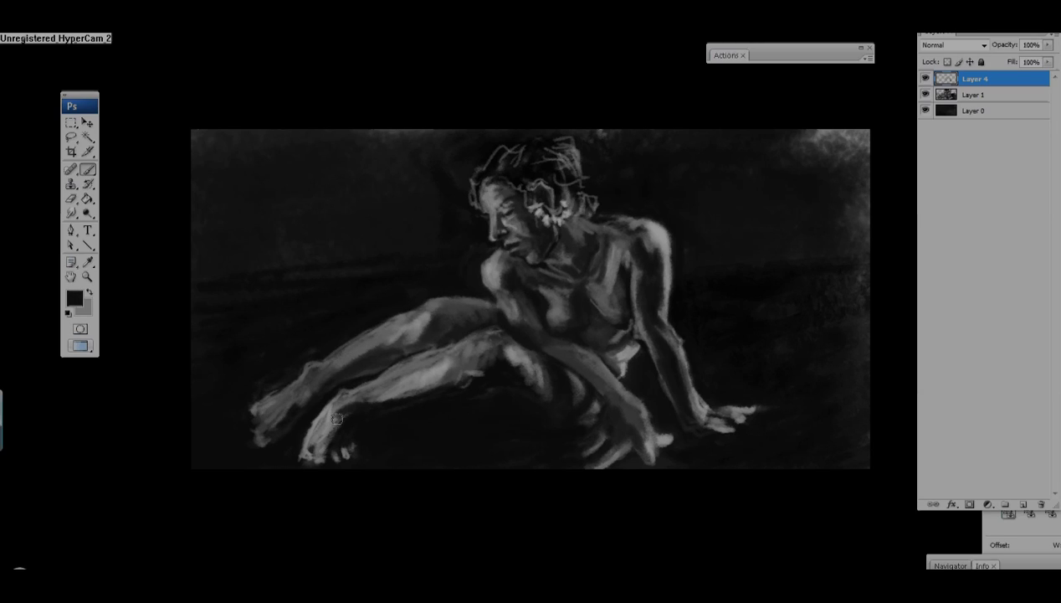
{"action": "left_click", "coordinate": [336, 410], "text": "alt"}
Sample alternating dark and light greys along the right arm.
{"action": "left_click", "coordinate": [655, 316], "text": "alt"}
{"action": "left_click", "coordinate": [646, 331], "text": "alt"}
{"action": "left_click", "coordinate": [676, 368], "text": "alt"}
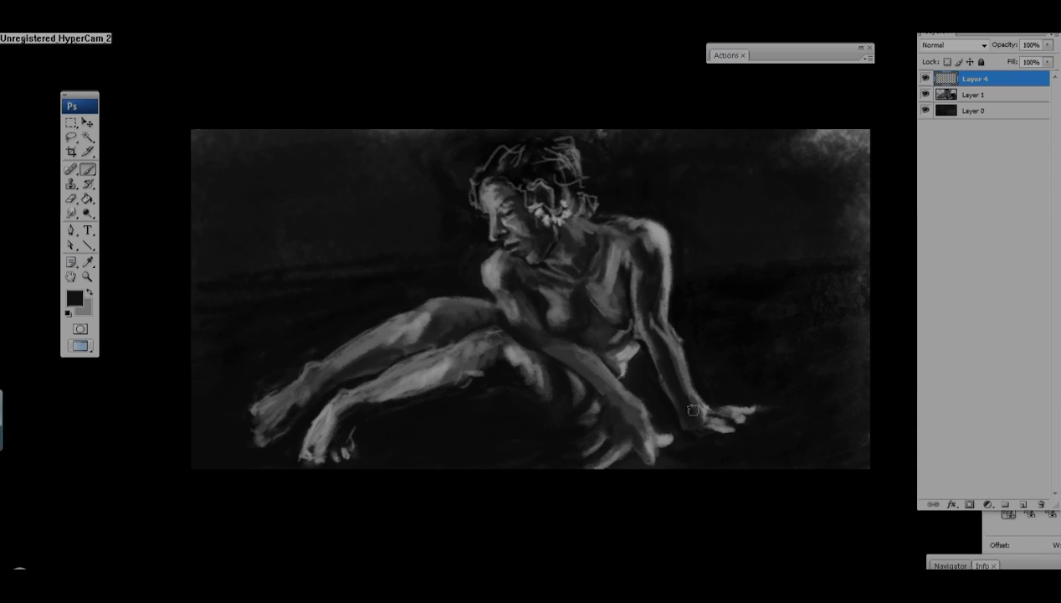
{"action": "left_click", "coordinate": [657, 361], "text": "alt"}
{"action": "left_click", "coordinate": [650, 381], "text": "alt"}
{"action": "left_click", "coordinate": [642, 276], "text": "alt"}
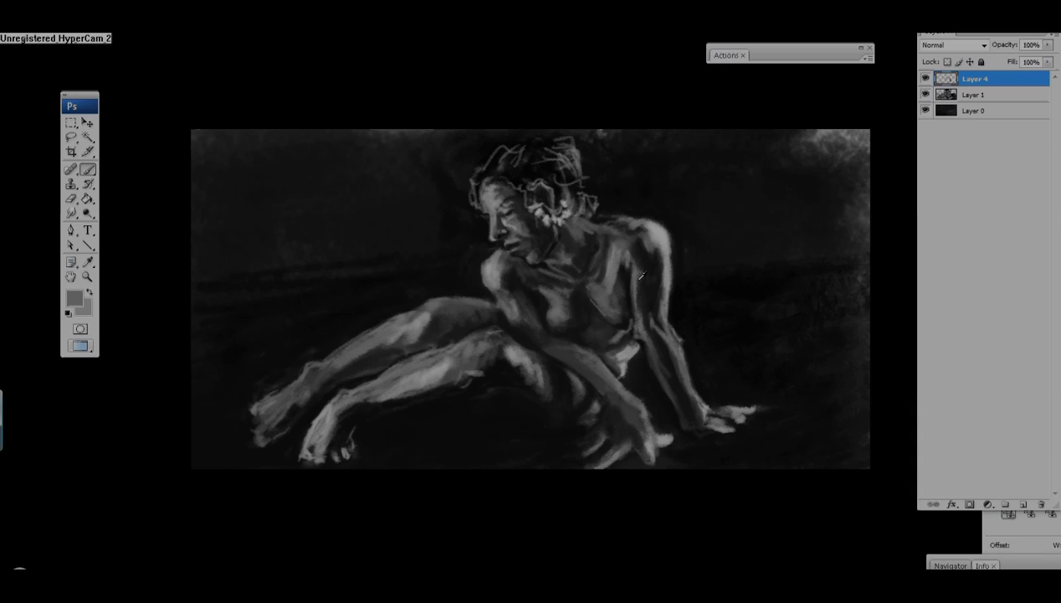
{"action": "left_click", "coordinate": [634, 295], "text": "alt"}
{"action": "left_click", "coordinate": [630, 265], "text": "alt"}
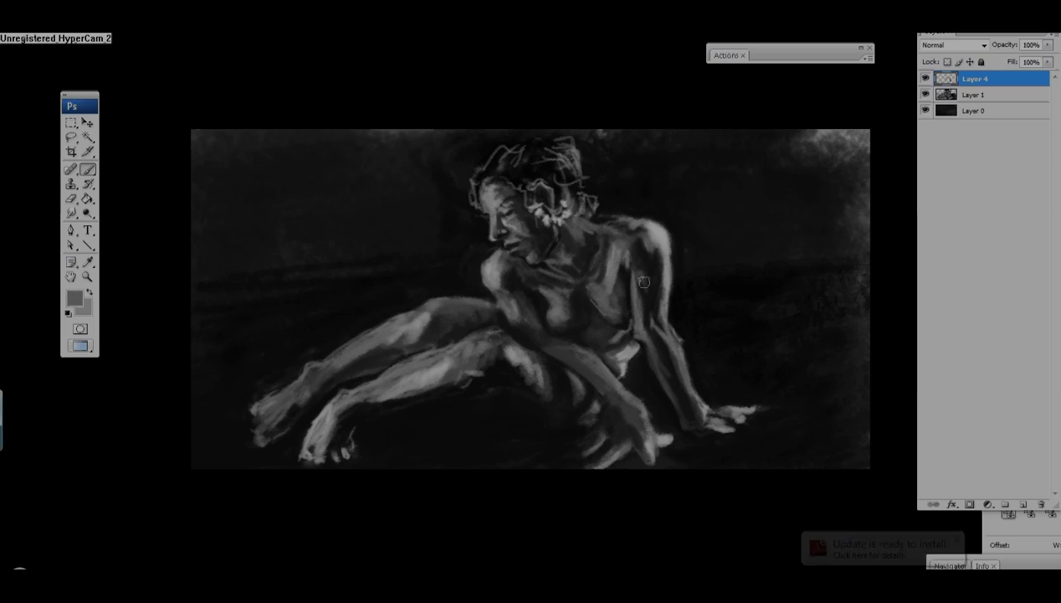
{"action": "left_click", "coordinate": [630, 254], "text": "alt"}
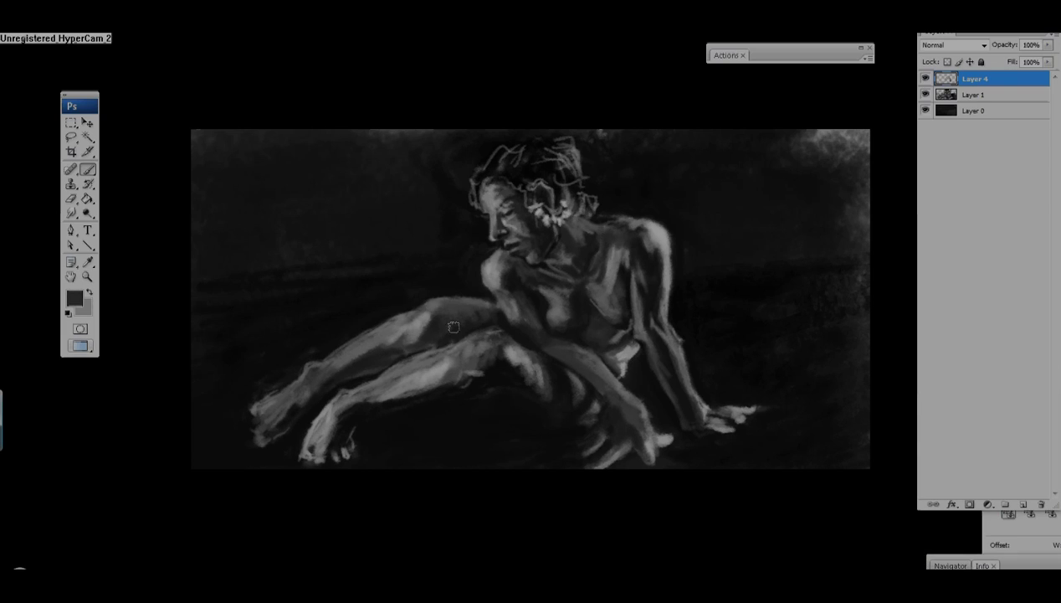
Darken the area near the hip with near-black tones sampled from the painting.
{"action": "left_click", "coordinate": [489, 333], "text": "alt"}
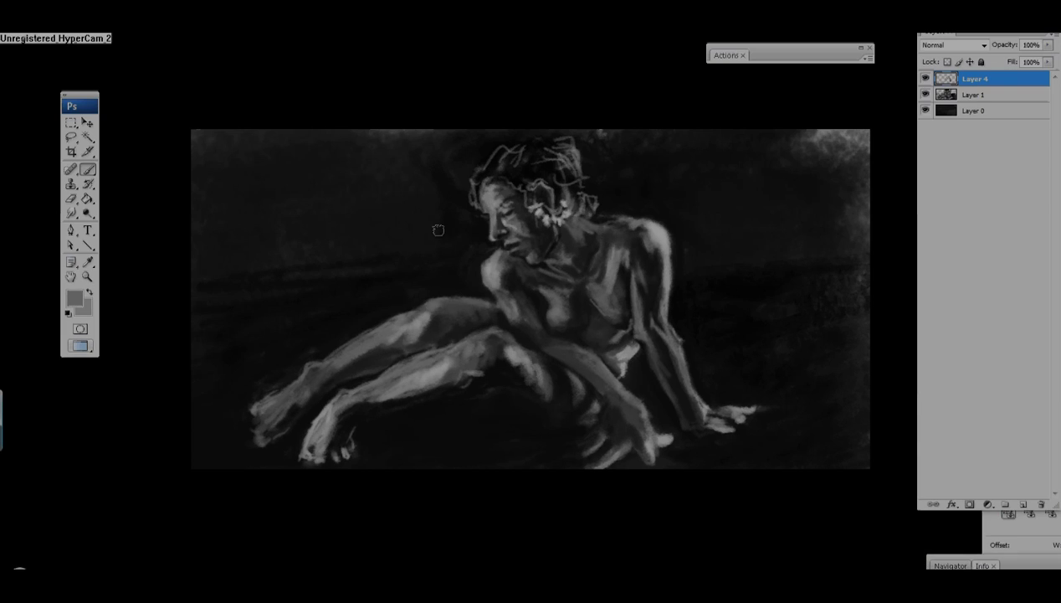
{"action": "left_click", "coordinate": [464, 256], "text": "alt"}
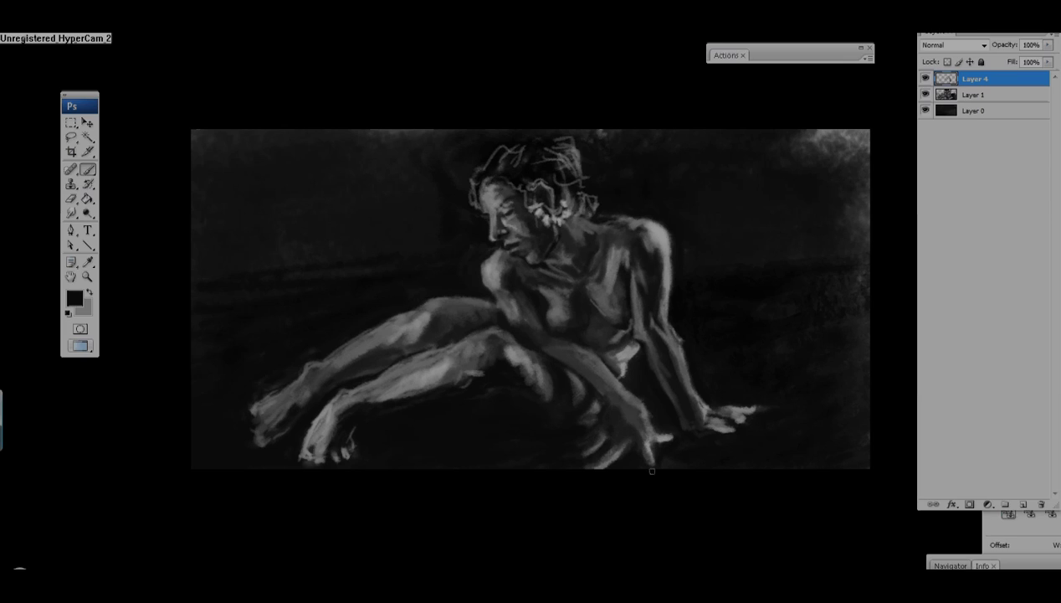
{"action": "left_click", "coordinate": [605, 417], "text": "alt"}
{"action": "left_click", "coordinate": [611, 422], "text": "alt"}
{"action": "left_click", "coordinate": [626, 431], "text": "alt"}
{"action": "left_click_drag", "start_coordinate": [620, 394], "coordinate": [586, 369]}
{"action": "left_click", "coordinate": [568, 362], "text": "alt"}
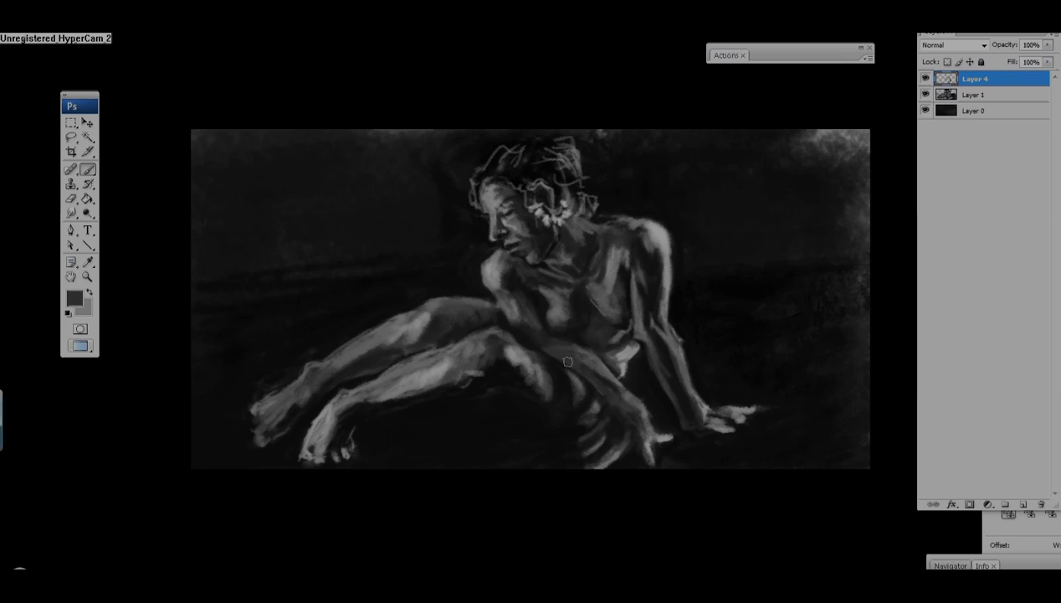
{"action": "left_click", "coordinate": [581, 354], "text": "alt"}
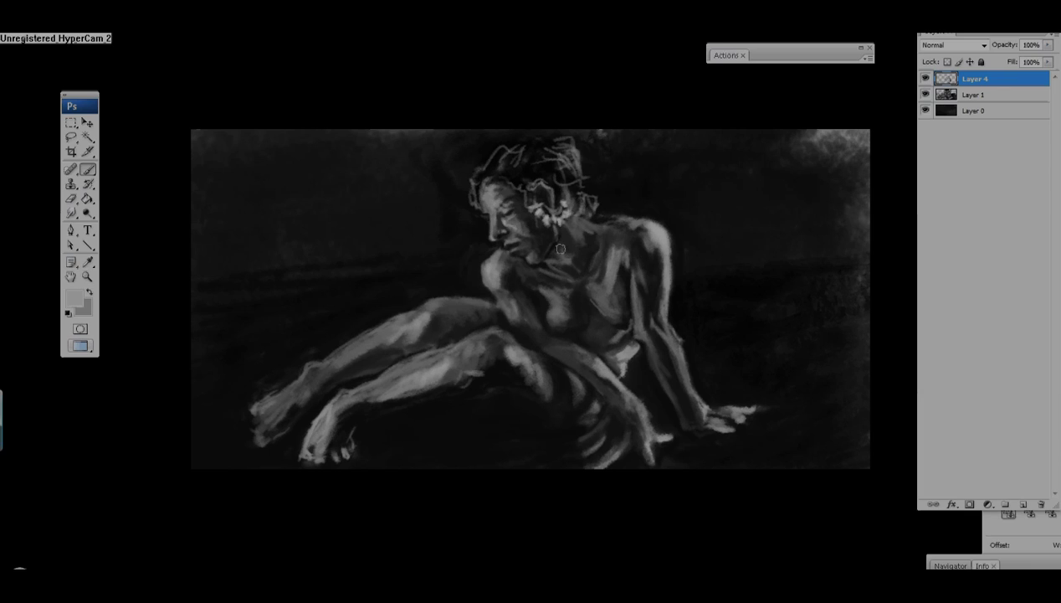
Zoom in on the lower body, add light strokes around the hand, and darken the fingers.
{"action": "key", "text": "ctrl+plus"}
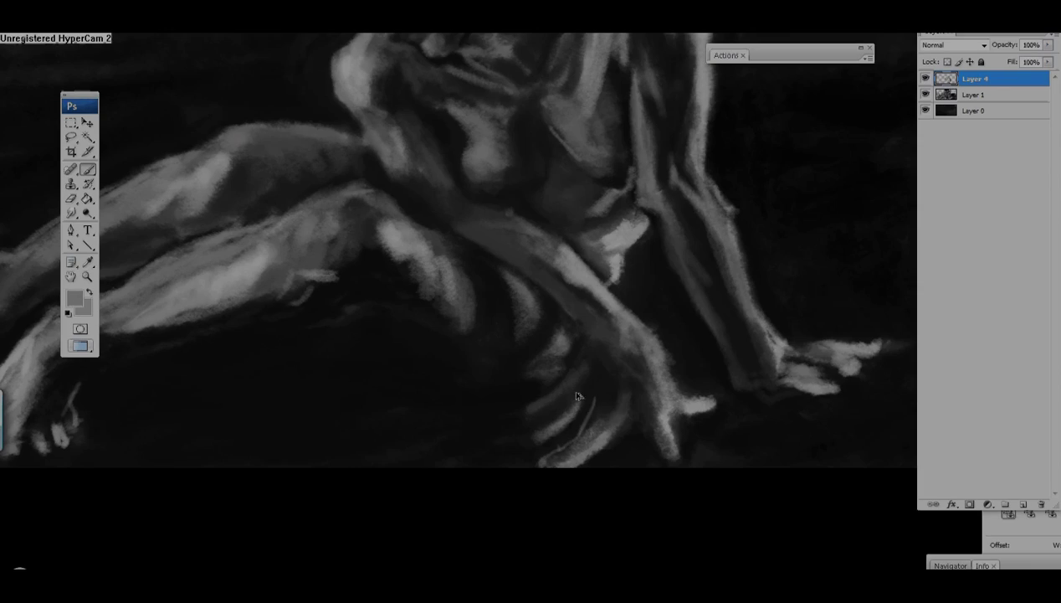
{"action": "left_click_drag", "start_coordinate": [536, 435], "coordinate": [574, 381]}
{"action": "left_click", "coordinate": [553, 386], "text": "alt"}
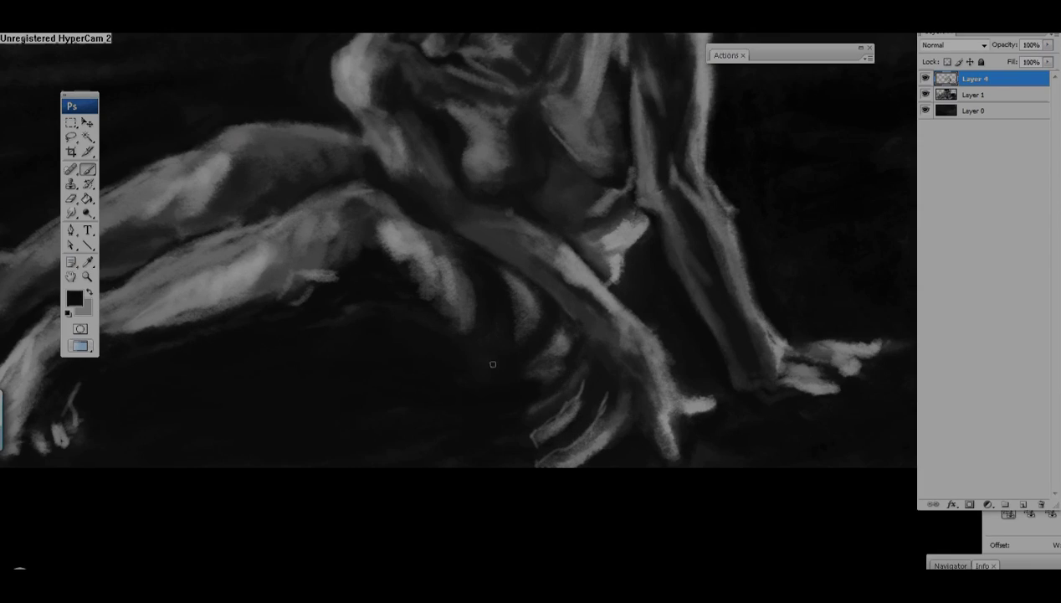
{"action": "left_click", "coordinate": [549, 456], "text": "alt"}
{"action": "left_click", "coordinate": [666, 446], "text": "alt"}
{"action": "left_click", "coordinate": [675, 441], "text": "alt"}
{"action": "mouse_move", "coordinate": [670, 406]}
{"action": "left_mouse_down"}
{"action": "mouse_move", "coordinate": [649, 327]}
{"action": "mouse_move", "coordinate": [674, 406]}
{"action": "left_mouse_up"}
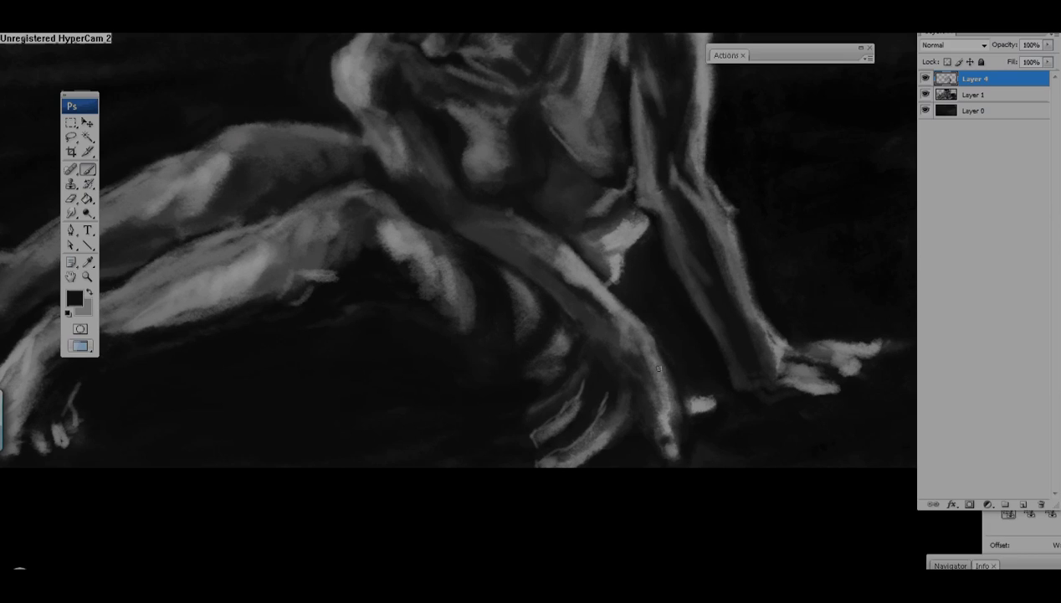
Repaint the fingers with alternating light and dark sampled strokes.
{"action": "left_click", "coordinate": [699, 406], "text": "alt"}
{"action": "mouse_move", "coordinate": [669, 448]}
{"action": "left_mouse_down"}
{"action": "mouse_move", "coordinate": [653, 423]}
{"action": "mouse_move", "coordinate": [620, 427]}
{"action": "mouse_move", "coordinate": [658, 456]}
{"action": "left_mouse_up"}
{"action": "left_click", "coordinate": [653, 444], "text": "alt"}
{"action": "left_click", "coordinate": [644, 435], "text": "alt"}
{"action": "mouse_move", "coordinate": [640, 419]}
{"action": "left_mouse_down"}
{"action": "mouse_move", "coordinate": [616, 418]}
{"action": "mouse_move", "coordinate": [619, 385]}
{"action": "mouse_move", "coordinate": [653, 377]}
{"action": "mouse_move", "coordinate": [658, 407]}
{"action": "left_mouse_up"}
{"action": "left_click", "coordinate": [627, 394], "text": "alt"}
{"action": "left_click", "coordinate": [660, 366], "text": "alt"}
{"action": "left_click", "coordinate": [660, 366], "text": "alt"}
{"action": "left_click", "coordinate": [596, 355], "text": "alt"}
{"action": "left_click", "coordinate": [649, 402], "text": "alt"}
{"action": "mouse_move", "coordinate": [590, 352]}
{"action": "left_mouse_down"}
{"action": "mouse_move", "coordinate": [636, 392]}
{"action": "mouse_move", "coordinate": [590, 410]}
{"action": "mouse_move", "coordinate": [536, 381]}
{"action": "left_mouse_up"}
Repaint the wrist and fingers, then touch up with dark and light dabs.
{"action": "left_click", "coordinate": [577, 394], "text": "alt"}
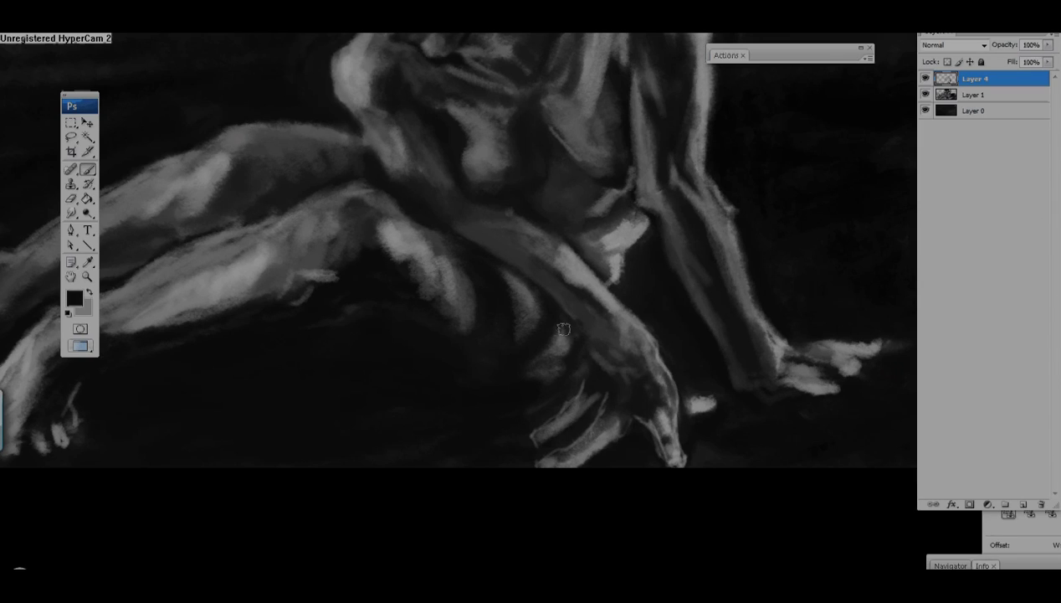
{"action": "left_click", "coordinate": [582, 336], "text": "alt"}
{"action": "mouse_move", "coordinate": [582, 339]}
{"action": "left_mouse_down"}
{"action": "mouse_move", "coordinate": [600, 385]}
{"action": "mouse_move", "coordinate": [618, 353]}
{"action": "mouse_move", "coordinate": [653, 367]}
{"action": "mouse_move", "coordinate": [663, 425]}
{"action": "mouse_move", "coordinate": [716, 392]}
{"action": "left_mouse_up"}
{"action": "left_click", "coordinate": [586, 352], "text": "alt"}
{"action": "left_click", "coordinate": [591, 331], "text": "alt"}
{"action": "left_click", "coordinate": [579, 324], "text": "alt"}
{"action": "left_click", "coordinate": [653, 368], "text": "alt"}
{"action": "left_click", "coordinate": [686, 392], "text": "alt"}
{"action": "left_click", "coordinate": [536, 393], "text": "alt"}
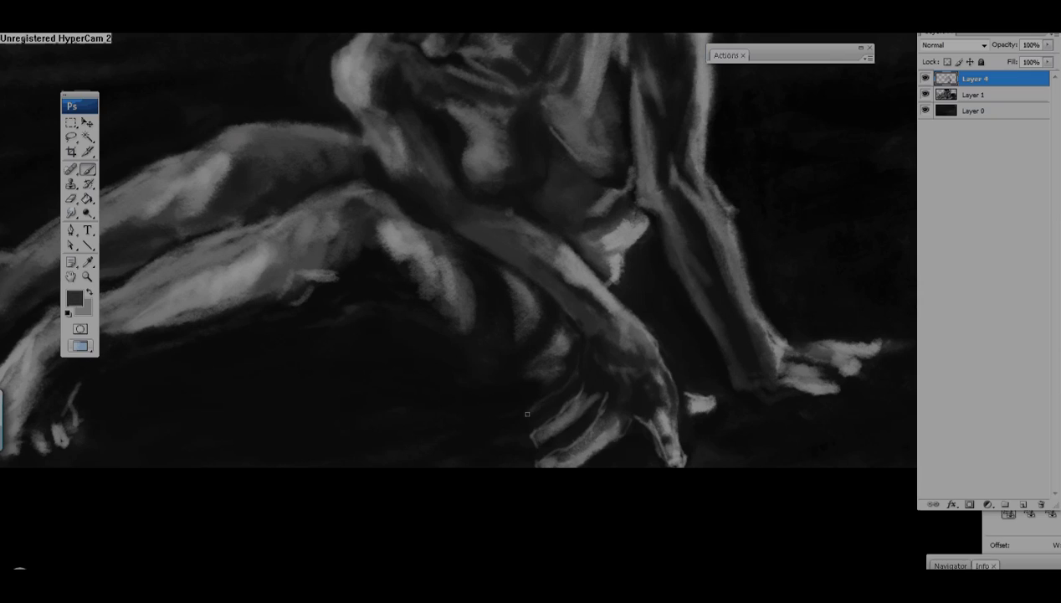
Paint black strokes near the fingers and zoom back out to the whole painting.
{"action": "left_click", "coordinate": [531, 440], "text": "alt"}
{"action": "left_click_drag", "start_coordinate": [620, 391], "coordinate": [659, 431]}
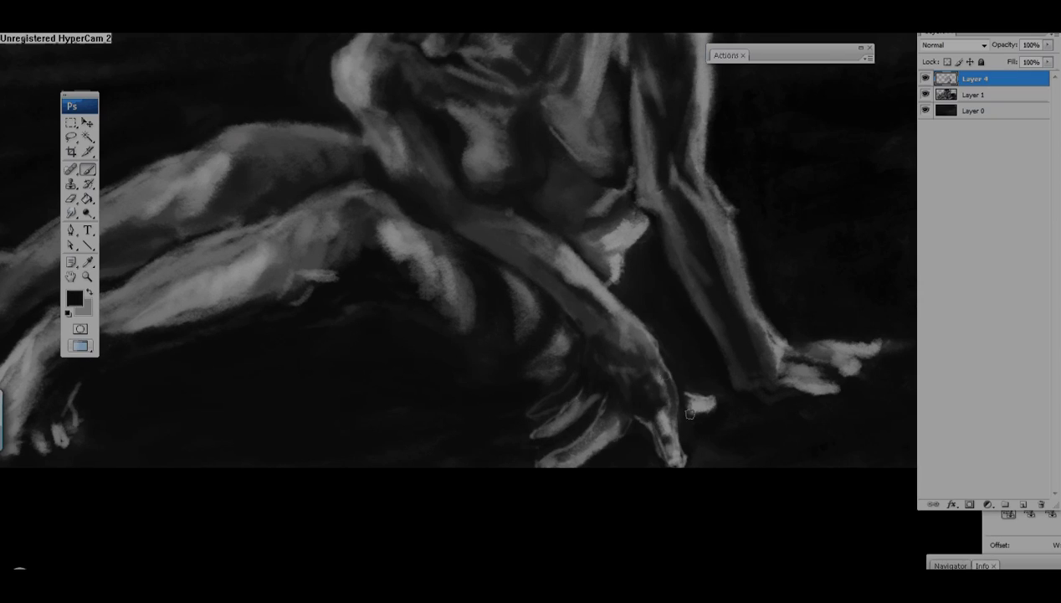
{"action": "left_click", "coordinate": [686, 406], "text": "alt"}
{"action": "key", "text": "ctrl+0"}
{"action": "left_click", "coordinate": [615, 440], "text": "alt"}
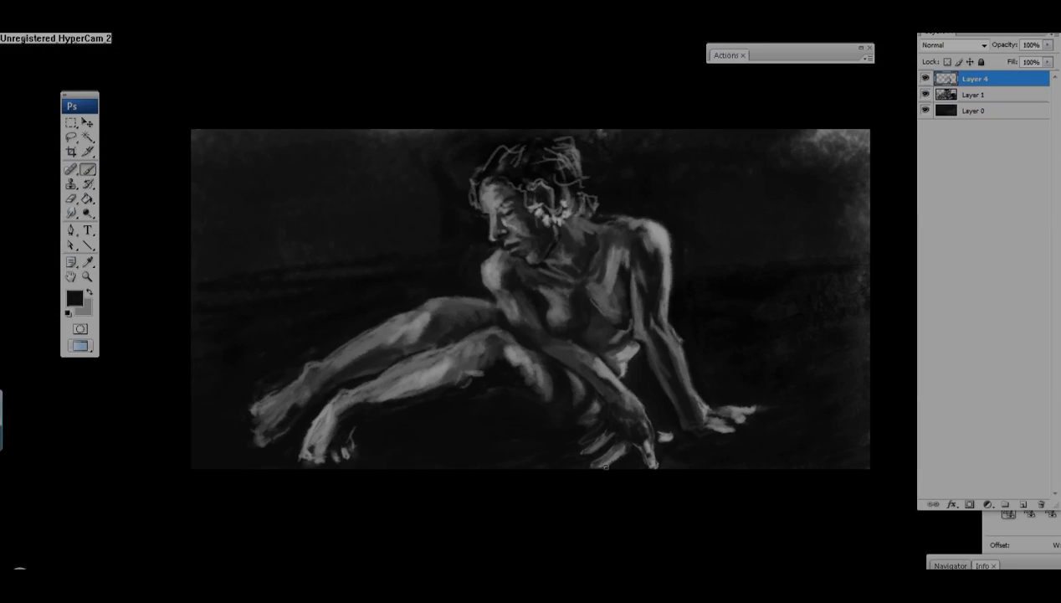
Lighten the thigh edge near the hand with greys sampled around the hand.
{"action": "left_click", "coordinate": [583, 432], "text": "alt"}
{"action": "left_click", "coordinate": [564, 315], "text": "alt"}
{"action": "left_click", "coordinate": [634, 396], "text": "alt"}
{"action": "left_click", "coordinate": [638, 408], "text": "alt"}
{"action": "left_click", "coordinate": [655, 431], "text": "alt"}
{"action": "left_click_drag", "start_coordinate": [649, 429], "coordinate": [628, 400]}
{"action": "left_click", "coordinate": [620, 394], "text": "alt"}
Merge Layer 4 down, brush light grey onto the lower-right floor, and add empty Layer 2.
{"action": "key", "text": "l"}
{"action": "key", "text": "ctrl+e"}
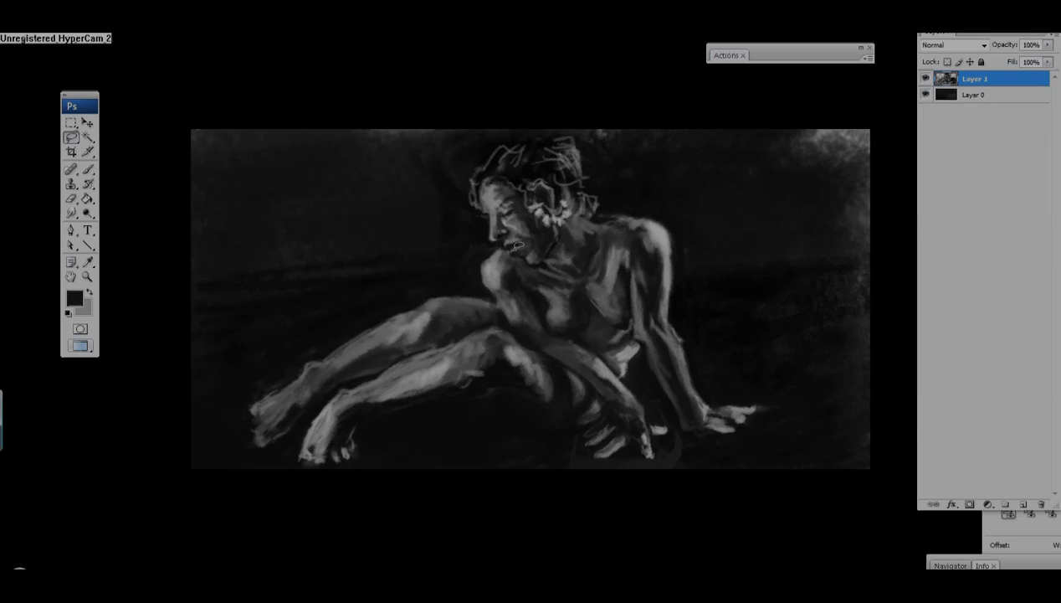
{"action": "key", "text": "b"}
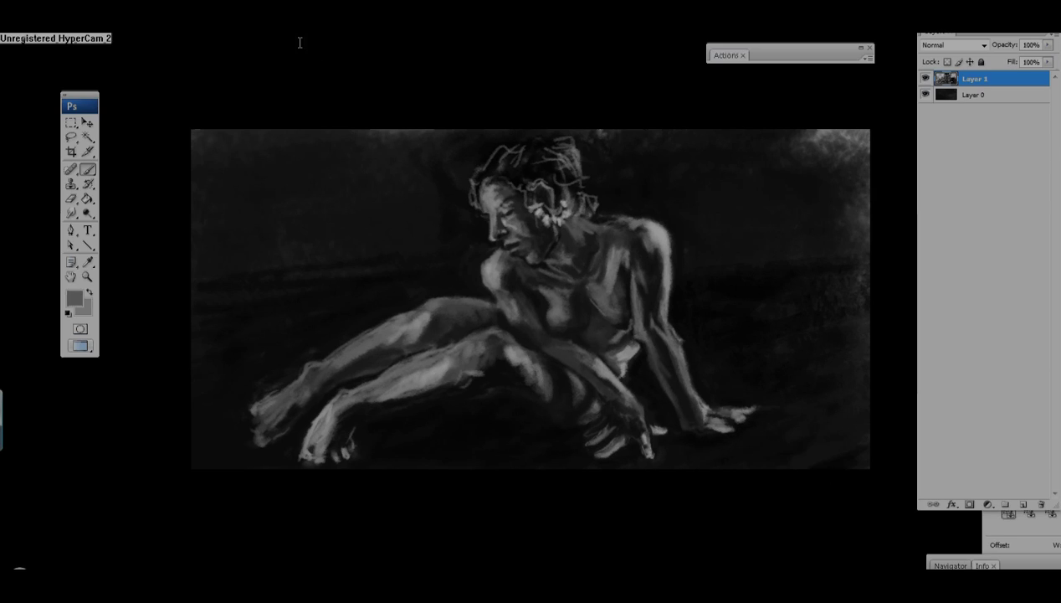
{"action": "mouse_move", "coordinate": [743, 453]}
{"action": "left_mouse_down"}
{"action": "mouse_move", "coordinate": [839, 436]}
{"action": "mouse_move", "coordinate": [758, 406]}
{"action": "left_mouse_up"}
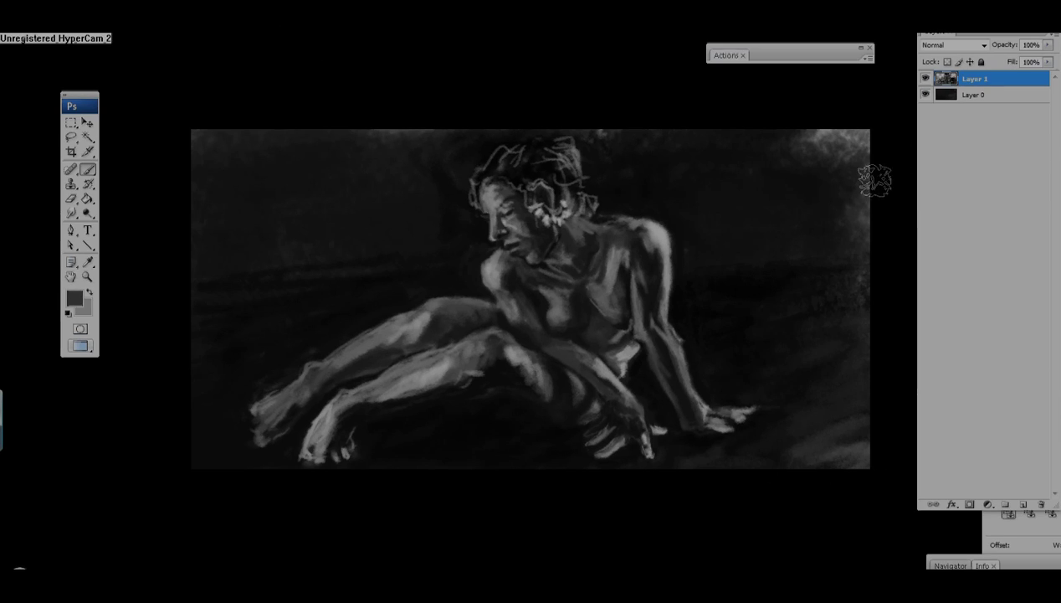
{"action": "key", "text": "ctrl+shift+alt+n"}
{"action": "right_click", "coordinate": [897, 414]}
Pick a warm brown and paint it over the figure, arm and legs on Layer 2.
{"action": "left_click", "coordinate": [74, 298]}
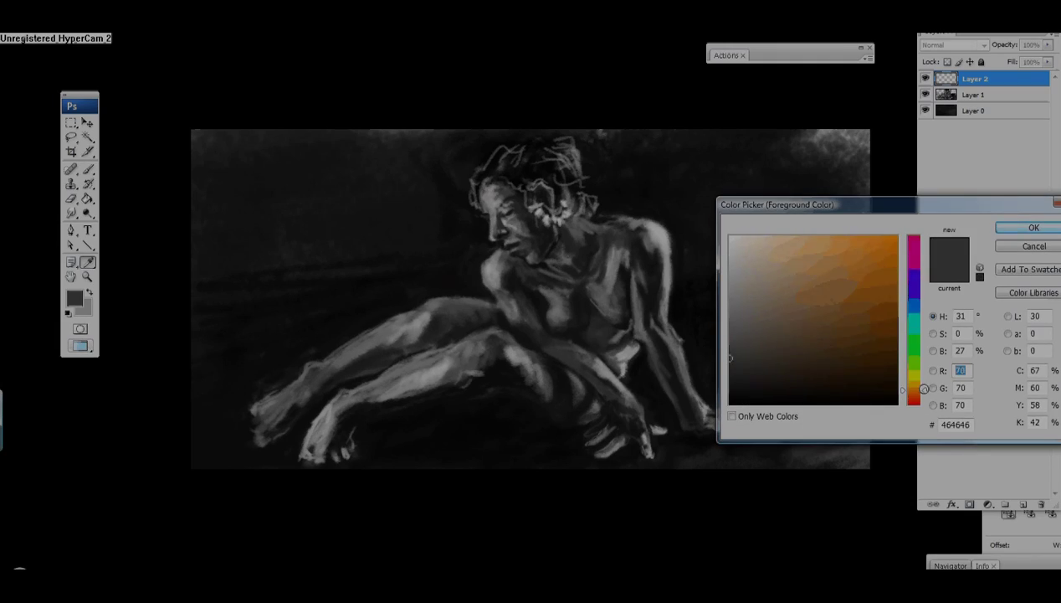
{"action": "left_click", "coordinate": [1030, 218]}
{"action": "left_click_drag", "start_coordinate": [394, 393], "coordinate": [506, 356]}
{"action": "key", "text": "ctrl+z"}
{"action": "left_click_drag", "start_coordinate": [643, 244], "coordinate": [688, 413]}
{"action": "left_click_drag", "start_coordinate": [512, 375], "coordinate": [448, 331]}
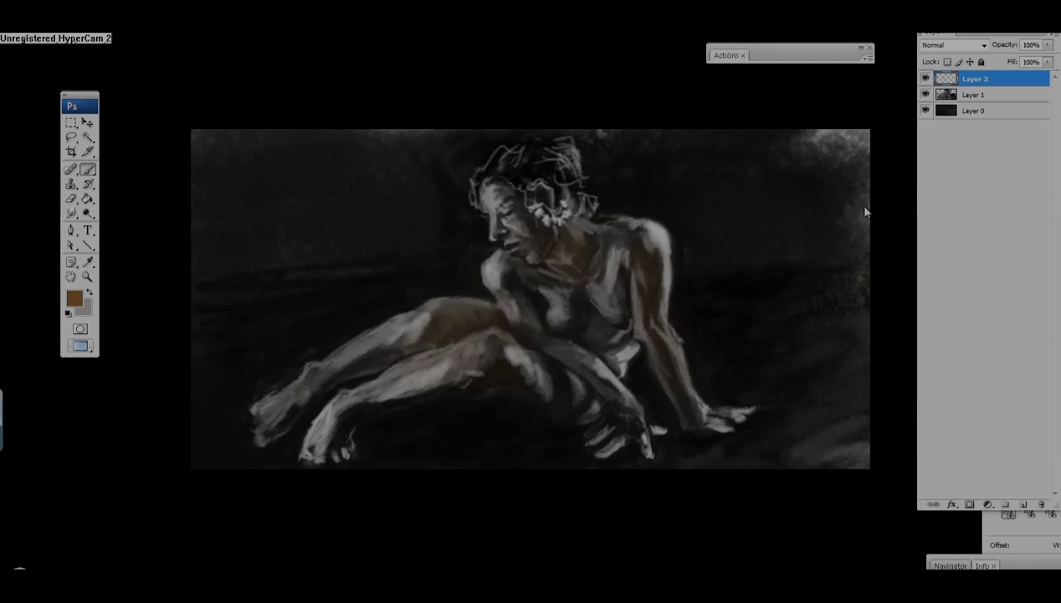
Set Layer 2 to Color blend mode at 65% opacity.
{"action": "left_click", "coordinate": [954, 44]}
{"action": "left_click", "coordinate": [950, 131]}
{"action": "key", "text": "Down"}
{"action": "key", "text": "Down"}
{"action": "key", "text": "Down"}
{"action": "key", "text": "Down"}
{"action": "key", "text": "Down"}
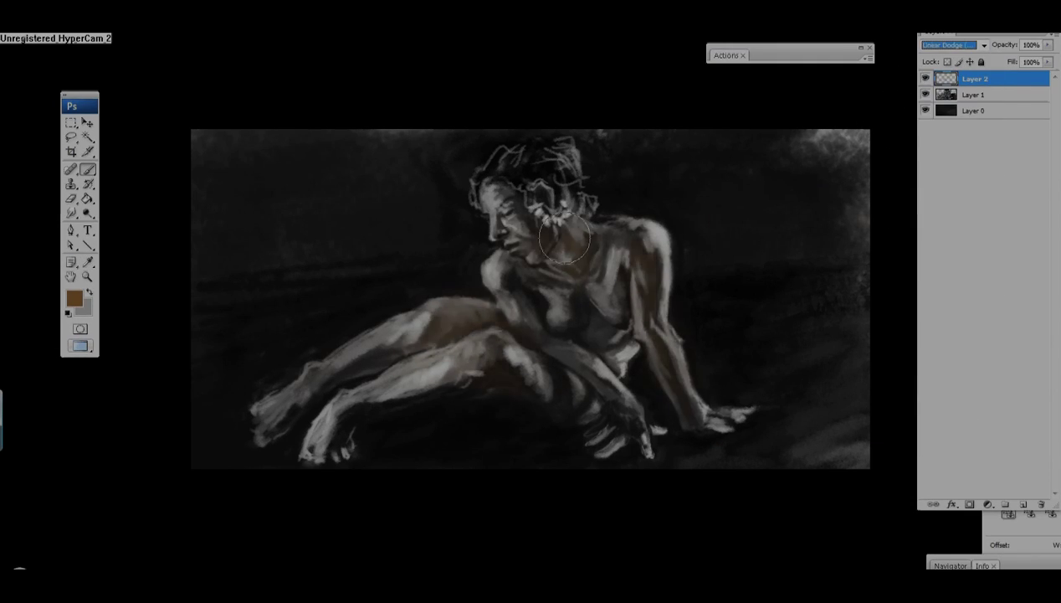
{"action": "key", "text": "Tab"}
{"action": "type", "text": "65"}
{"action": "left_click", "coordinate": [954, 44]}
{"action": "left_click", "coordinate": [935, 190]}
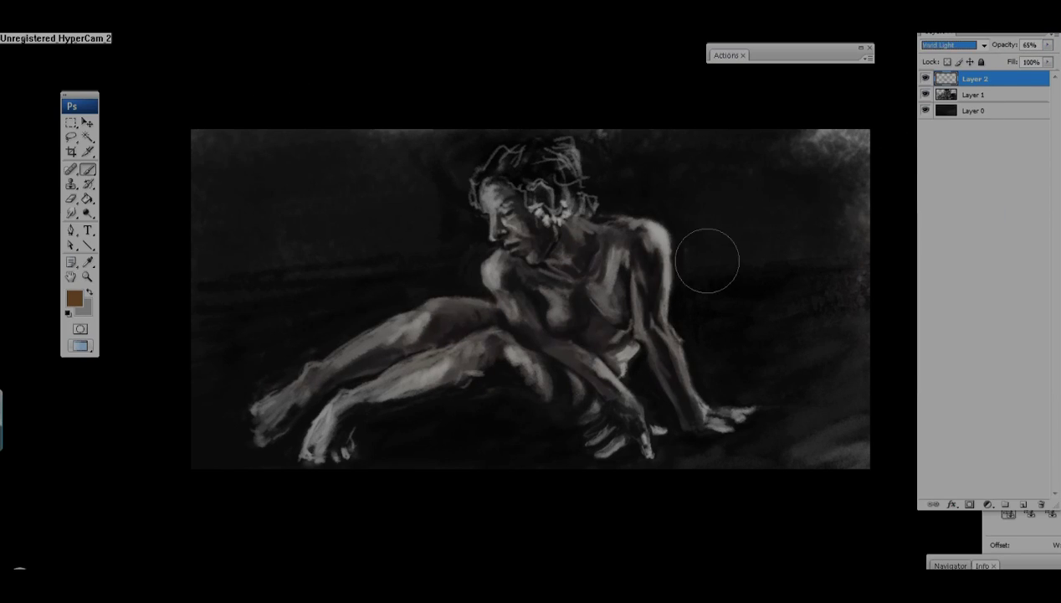
{"action": "left_click", "coordinate": [80, 298]}
{"action": "key", "text": "Return"}
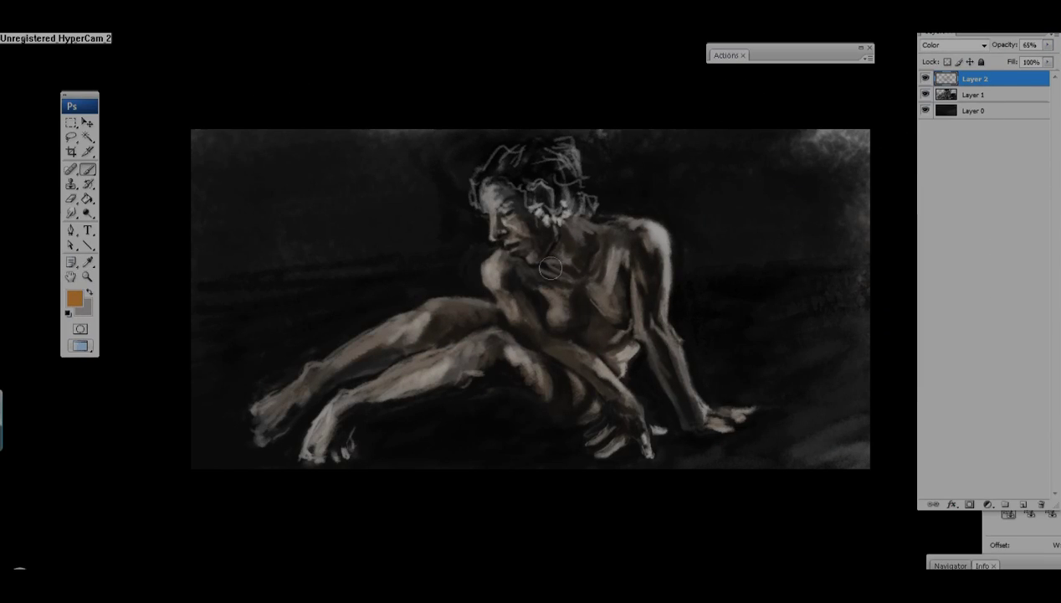
{"action": "right_click", "coordinate": [461, 261]}
On the figure layer below, reset the colour to black and sample greys from the figure.
{"action": "key", "text": "Escape"}
{"action": "key", "text": "alt+bracketleft"}
{"action": "key", "text": "d"}
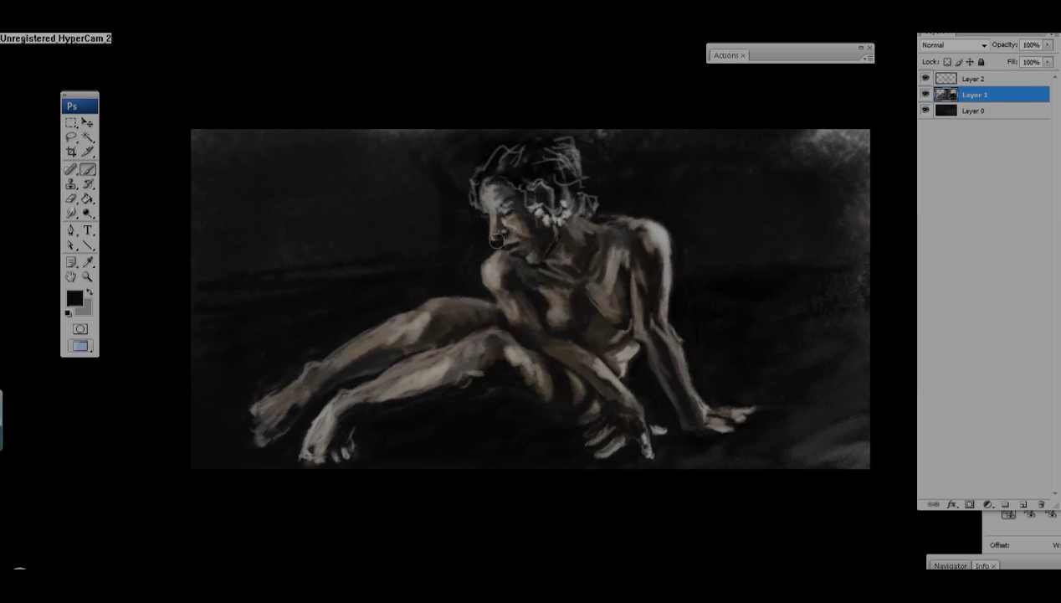
{"action": "left_click", "coordinate": [658, 383], "text": "alt"}
{"action": "left_click", "coordinate": [724, 390], "text": "alt"}
{"action": "right_click", "coordinate": [523, 237]}
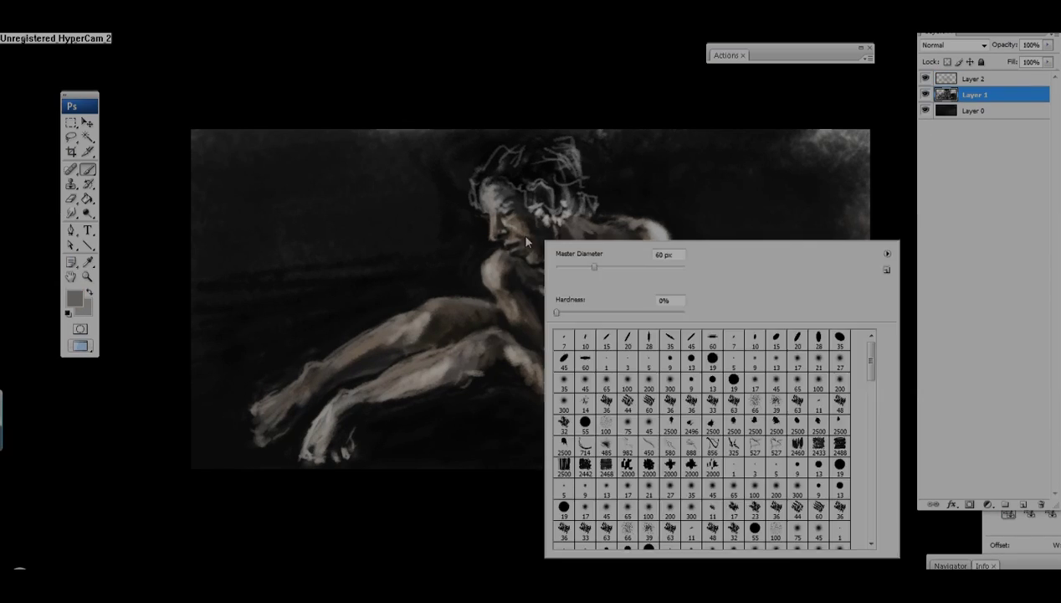
{"action": "key", "text": "Escape"}
{"action": "left_click", "coordinate": [427, 405], "text": "alt"}
{"action": "left_click", "coordinate": [465, 293], "text": "alt"}
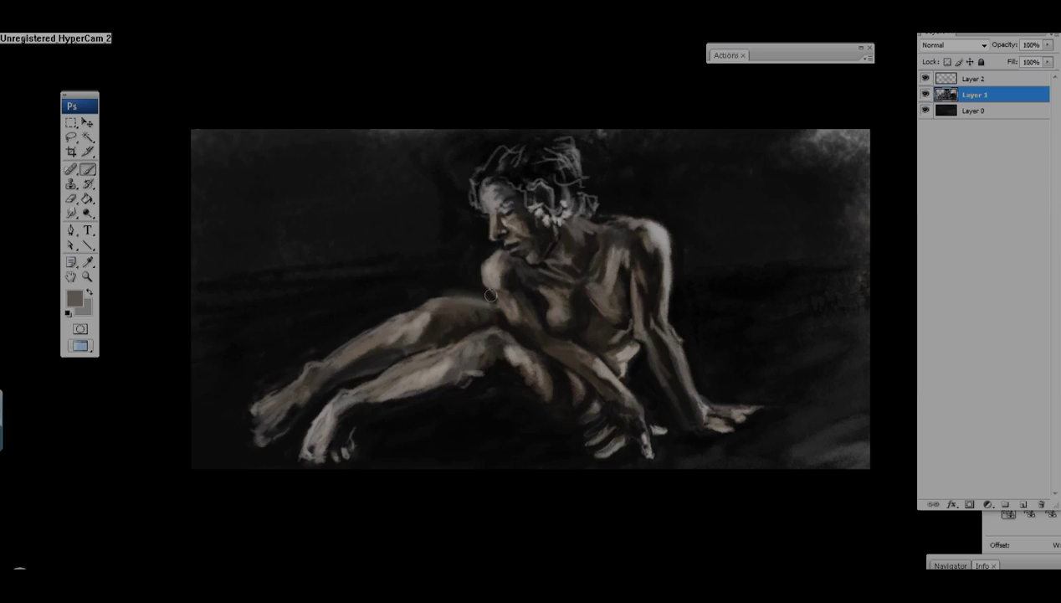
{"action": "left_click", "coordinate": [482, 300], "text": "alt"}
{"action": "left_click", "coordinate": [416, 306], "text": "alt"}
Clear the lasso selection on the shoulder and sample near-black and grey tones.
{"action": "key", "text": "l"}
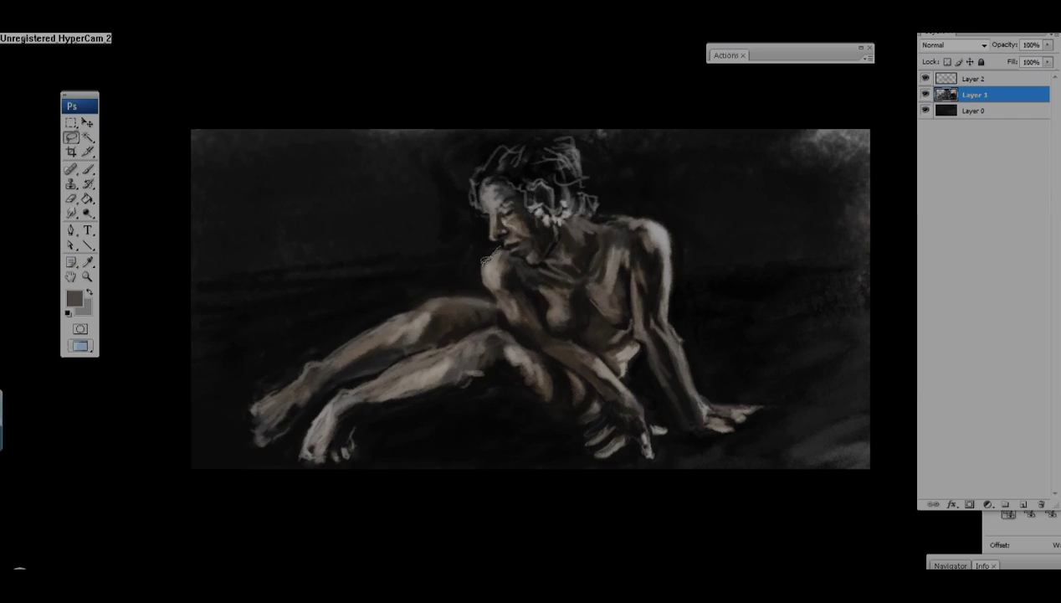
{"action": "key", "text": "ctrl+d"}
{"action": "key", "text": "b"}
{"action": "left_click", "coordinate": [406, 179], "text": "alt"}
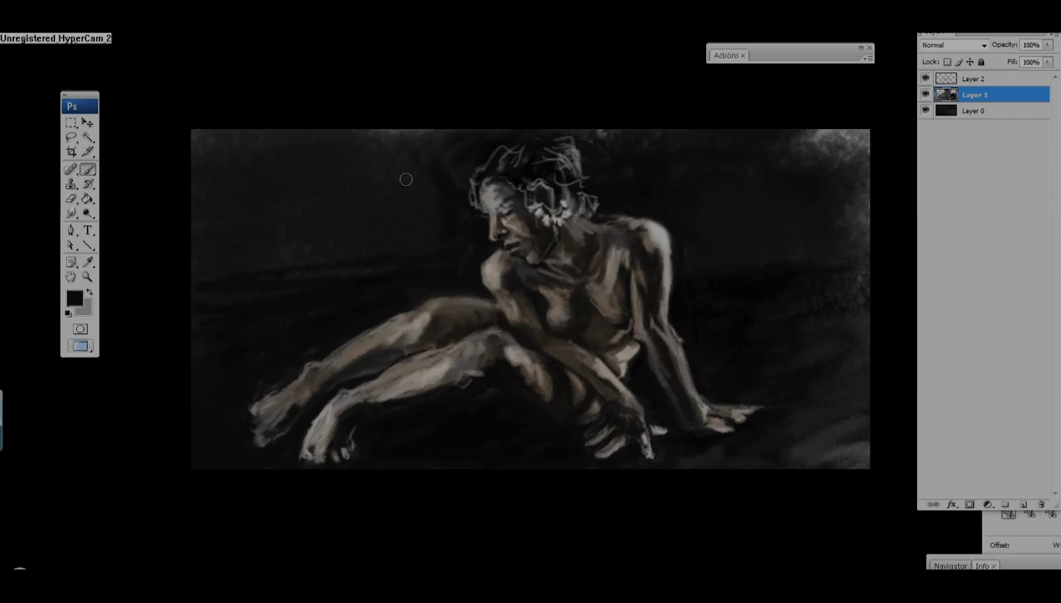
{"action": "left_click", "coordinate": [462, 261], "text": "alt"}
Drop the hip selection, lasso the area around the hand, and move up to the brown overlay layer.
{"action": "key", "text": "l"}
{"action": "key", "text": "b"}
{"action": "key", "text": "alt+s"}
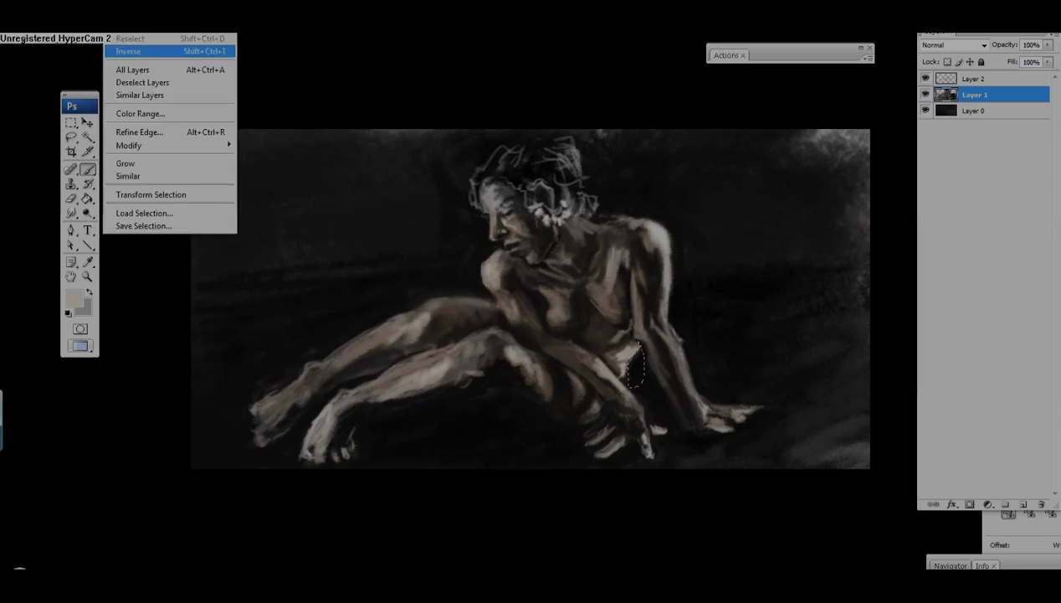
{"action": "key", "text": "i"}
{"action": "left_click", "coordinate": [632, 372], "text": "alt"}
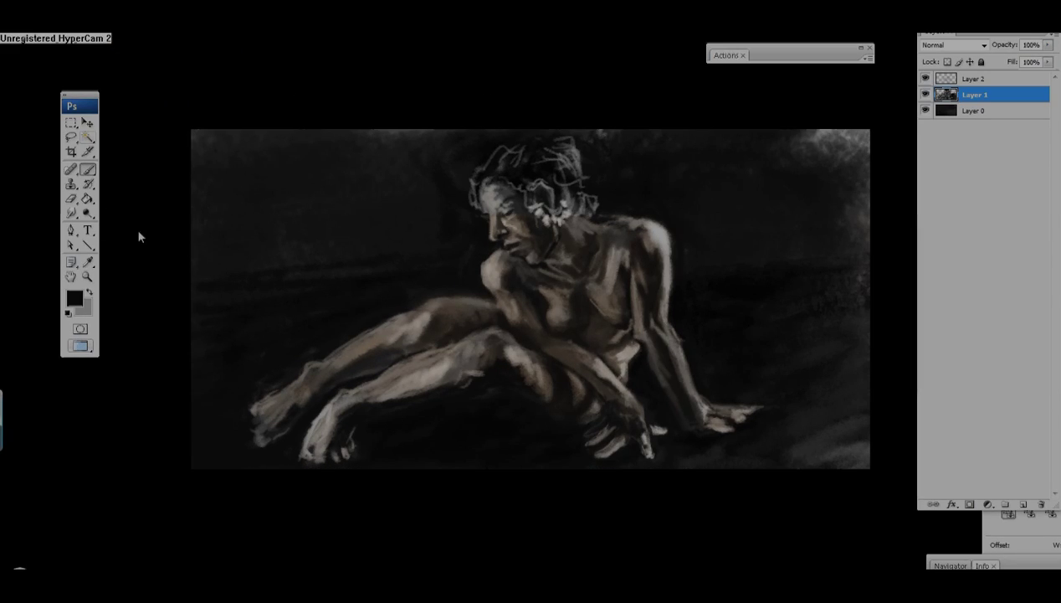
{"action": "key", "text": "l"}
{"action": "mouse_move", "coordinate": [646, 449]}
{"action": "left_mouse_down"}
{"action": "mouse_move", "coordinate": [616, 463]}
{"action": "mouse_move", "coordinate": [589, 459]}
{"action": "left_mouse_up"}
{"action": "key", "text": "b"}
{"action": "key", "text": "alt+bracketright"}
Add a new empty layer on top and sample skin and black tones near the hand.
{"action": "key", "text": "ctrl+shift+alt+n"}
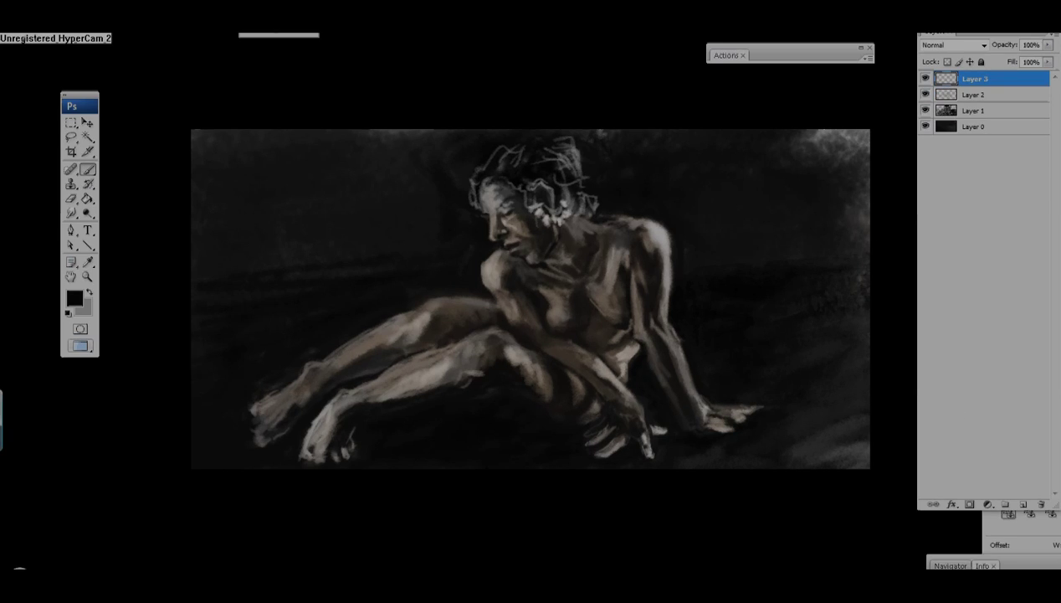
{"action": "right_click", "coordinate": [712, 402]}
{"action": "key", "text": "Return"}
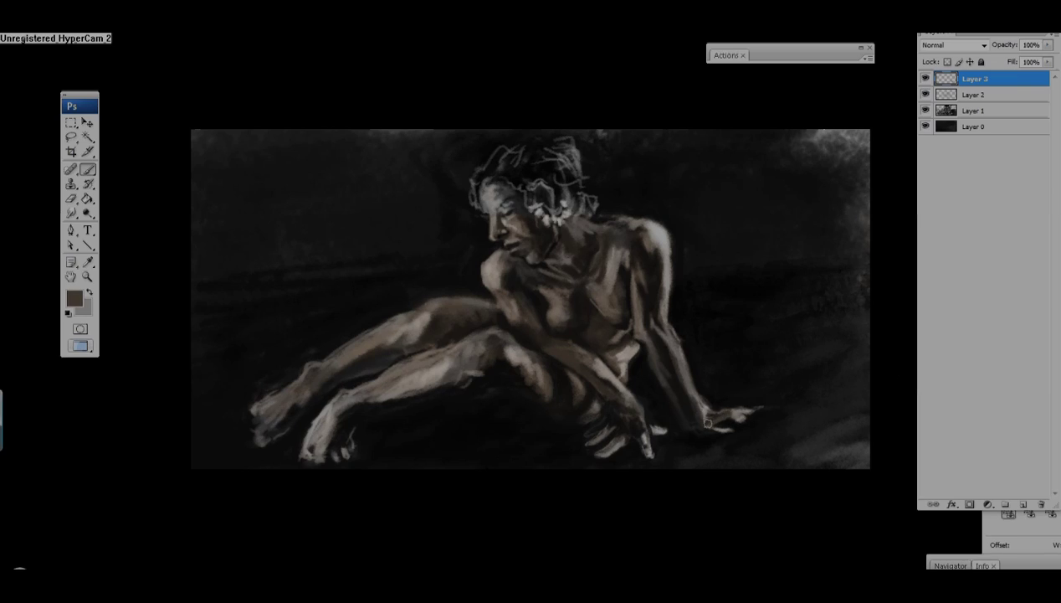
{"action": "left_click", "coordinate": [749, 412], "text": "alt"}
{"action": "left_click", "coordinate": [727, 402], "text": "alt"}
{"action": "left_click", "coordinate": [712, 414], "text": "alt"}
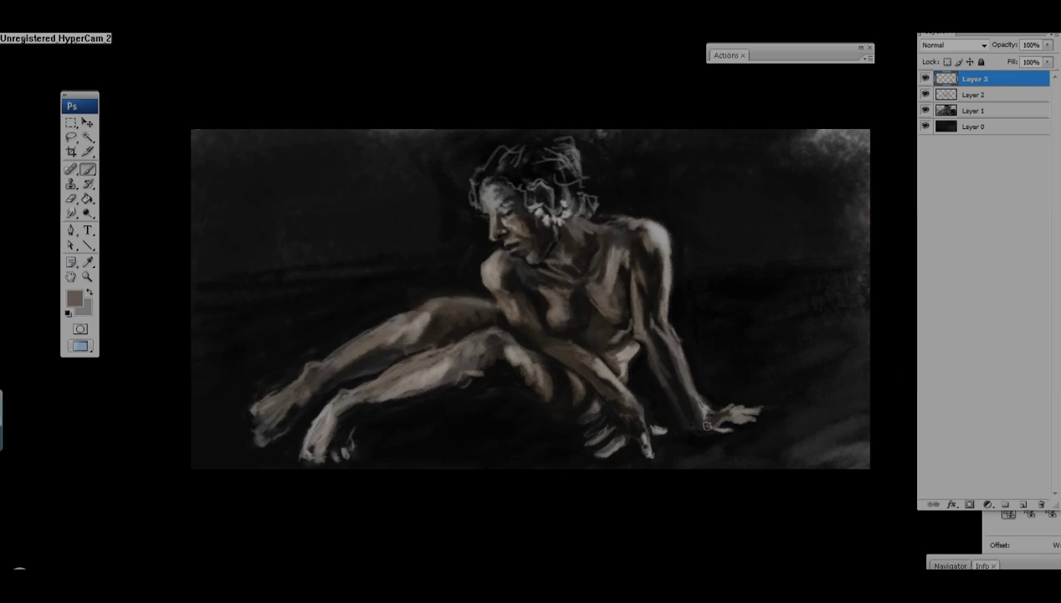
{"action": "left_click", "coordinate": [717, 419], "text": "alt"}
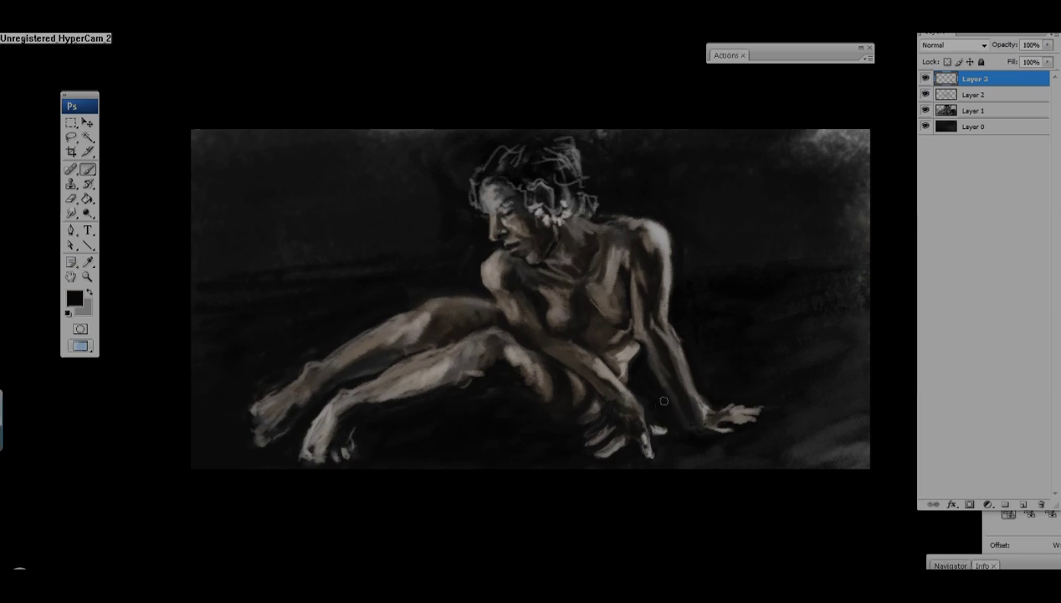
Sample skin tones, dark colours and a dark grey from around the hand.
{"action": "left_click", "coordinate": [728, 414], "text": "alt"}
{"action": "left_click", "coordinate": [730, 417], "text": "alt"}
{"action": "left_click", "coordinate": [724, 418], "text": "alt"}
{"action": "left_click", "coordinate": [719, 436], "text": "alt"}
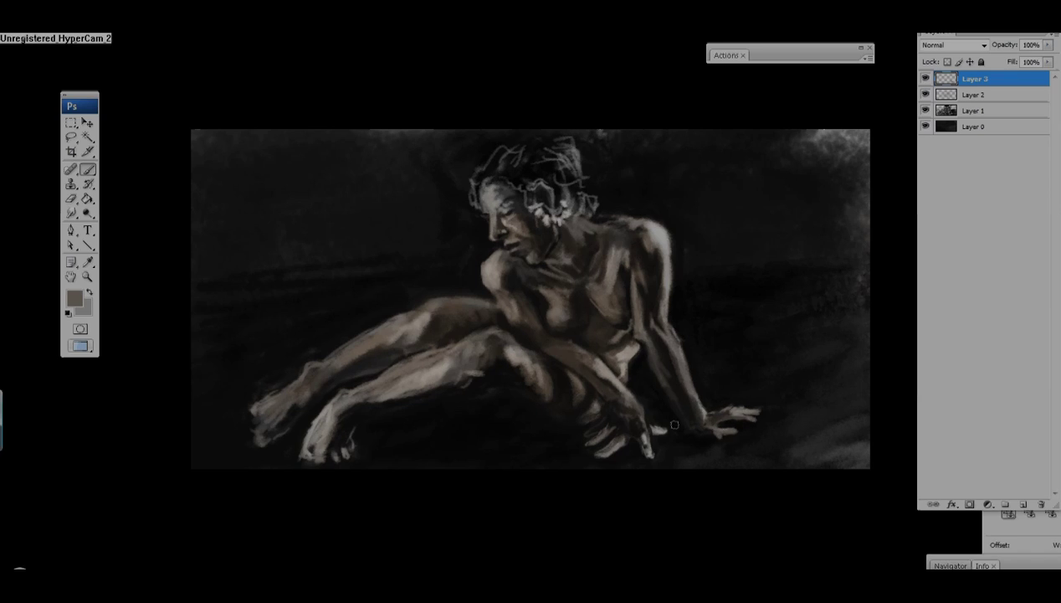
{"action": "left_click", "coordinate": [668, 421], "text": "alt"}
{"action": "left_click", "coordinate": [673, 424], "text": "alt"}
{"action": "left_click", "coordinate": [686, 429], "text": "alt"}
{"action": "left_click", "coordinate": [674, 414], "text": "alt"}
{"action": "left_click", "coordinate": [692, 422], "text": "alt"}
{"action": "left_click", "coordinate": [675, 405], "text": "alt"}
Sample hip, side and arm tones, then darken the inner side of the right arm.
{"action": "left_click", "coordinate": [656, 399], "text": "alt"}
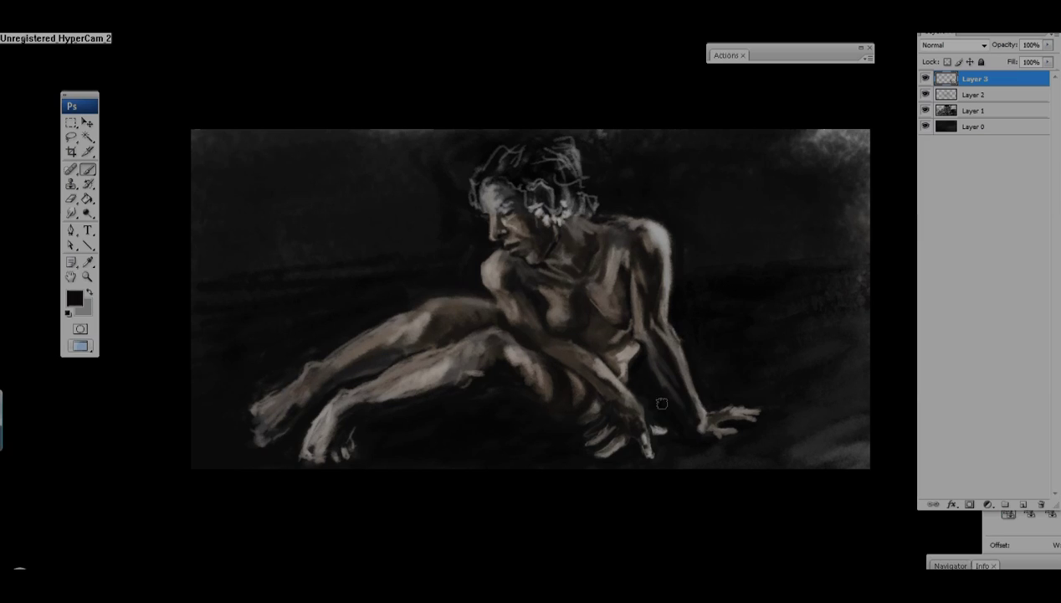
{"action": "left_click", "coordinate": [645, 349], "text": "alt"}
{"action": "left_click", "coordinate": [649, 381], "text": "alt"}
{"action": "left_click", "coordinate": [650, 338], "text": "alt"}
{"action": "left_click", "coordinate": [661, 349], "text": "alt"}
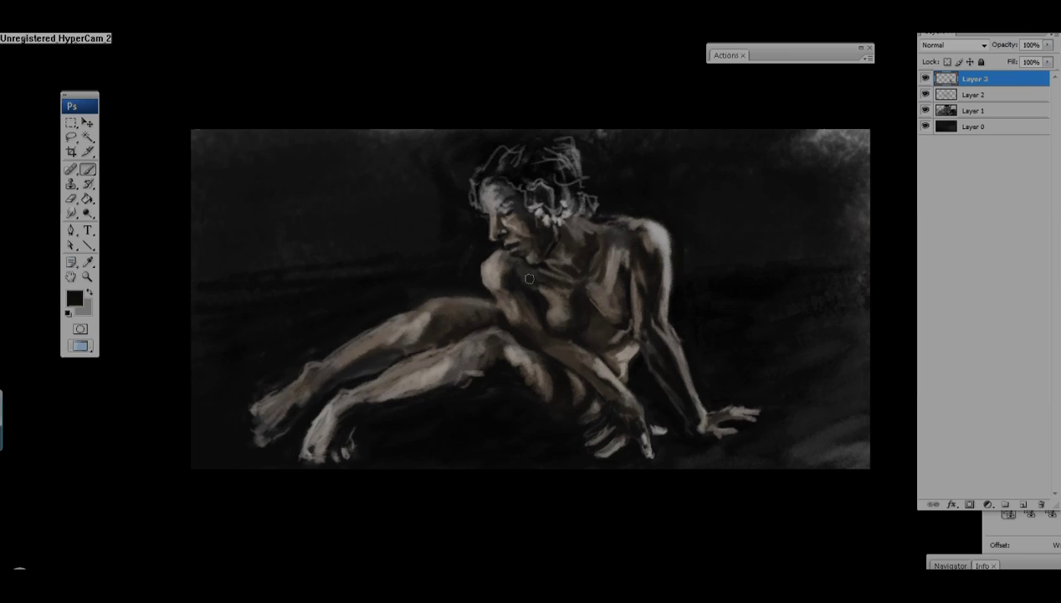
{"action": "left_click", "coordinate": [668, 363], "text": "alt"}
{"action": "left_click", "coordinate": [649, 441], "text": "alt"}
{"action": "left_click", "coordinate": [729, 392], "text": "alt"}
{"action": "left_click", "coordinate": [705, 421], "text": "alt"}
{"action": "left_click_drag", "start_coordinate": [695, 349], "coordinate": [680, 387]}
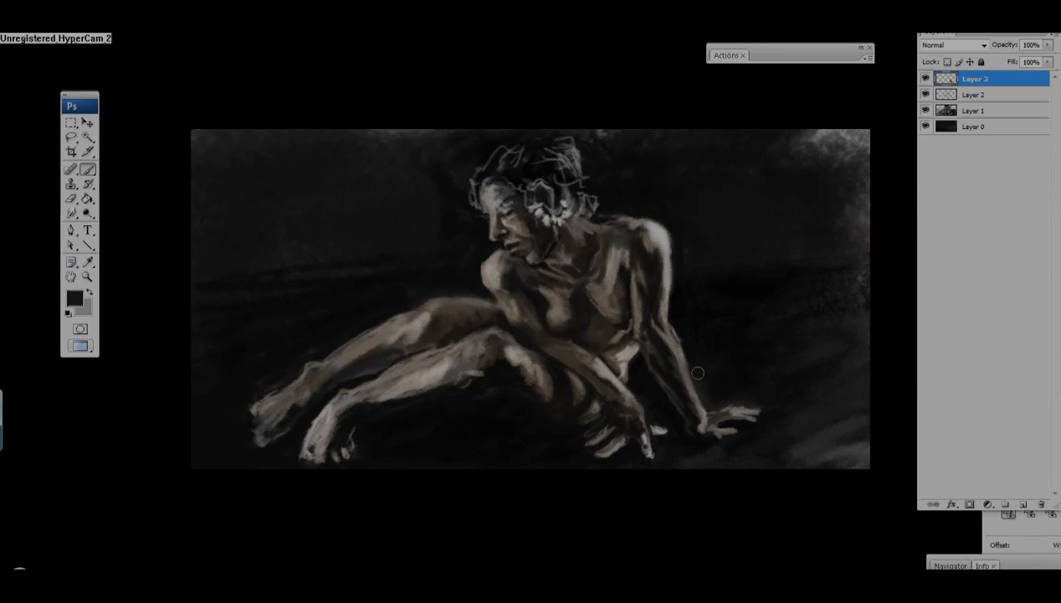
Sample darker greys, a brownish grey and near-black around the hand.
{"action": "left_click", "coordinate": [673, 396], "text": "alt"}
{"action": "left_click", "coordinate": [642, 413], "text": "alt"}
{"action": "left_click", "coordinate": [629, 399], "text": "alt"}
{"action": "left_click", "coordinate": [606, 366], "text": "alt"}
{"action": "left_click", "coordinate": [649, 423], "text": "alt"}
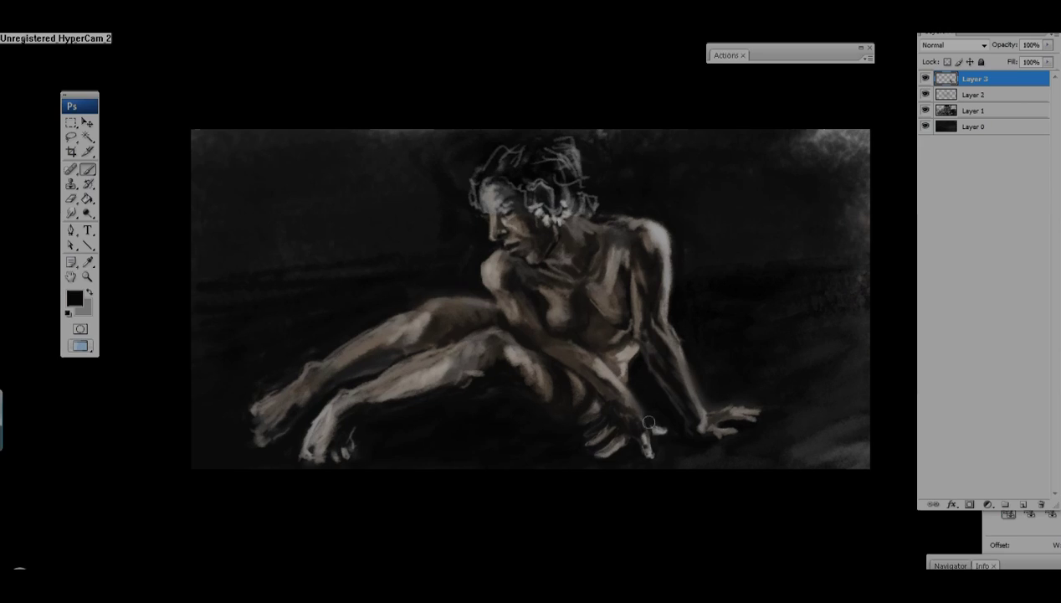
{"action": "left_click", "coordinate": [579, 433], "text": "alt"}
{"action": "left_click", "coordinate": [579, 439], "text": "alt"}
{"action": "left_click", "coordinate": [577, 423], "text": "alt"}
{"action": "left_click", "coordinate": [573, 428], "text": "alt"}
{"action": "left_click", "coordinate": [624, 406], "text": "alt"}
{"action": "left_click", "coordinate": [623, 395], "text": "alt"}
{"action": "left_click", "coordinate": [629, 418], "text": "alt"}
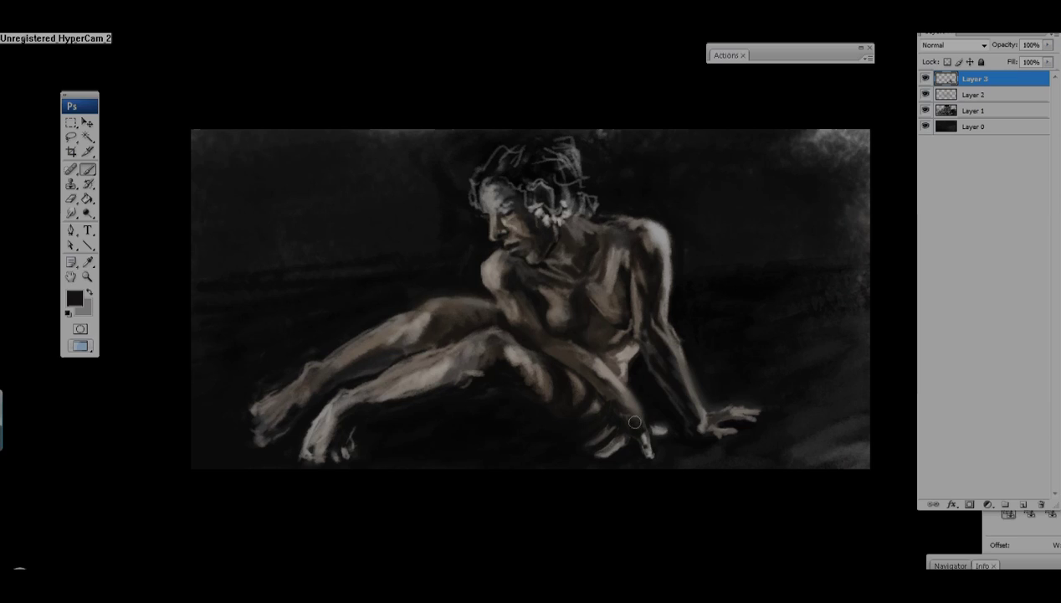
Switch brushes, then sample browns from the arm, chest and hip and black from the background.
{"action": "right_click", "coordinate": [630, 414]}
{"action": "left_click", "coordinate": [845, 476]}
{"action": "left_click", "coordinate": [484, 309], "text": "alt"}
{"action": "left_click", "coordinate": [552, 323], "text": "alt"}
{"action": "left_click", "coordinate": [539, 315], "text": "alt"}
{"action": "left_click", "coordinate": [604, 355], "text": "alt"}
{"action": "left_click", "coordinate": [327, 44], "text": "alt"}
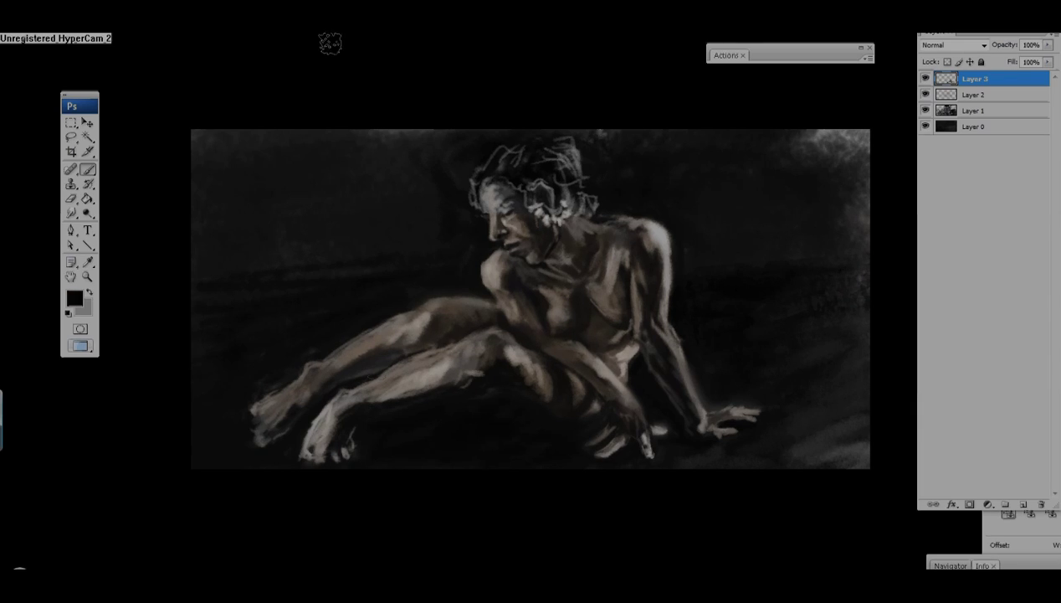
Pick up a grey from the canvas and brush a handwritten signature in the lower-right corner.
{"action": "left_click", "coordinate": [501, 389], "text": "alt"}
{"action": "left_click", "coordinate": [806, 153], "text": "alt"}
{"action": "left_click_drag", "start_coordinate": [758, 442], "coordinate": [803, 452]}
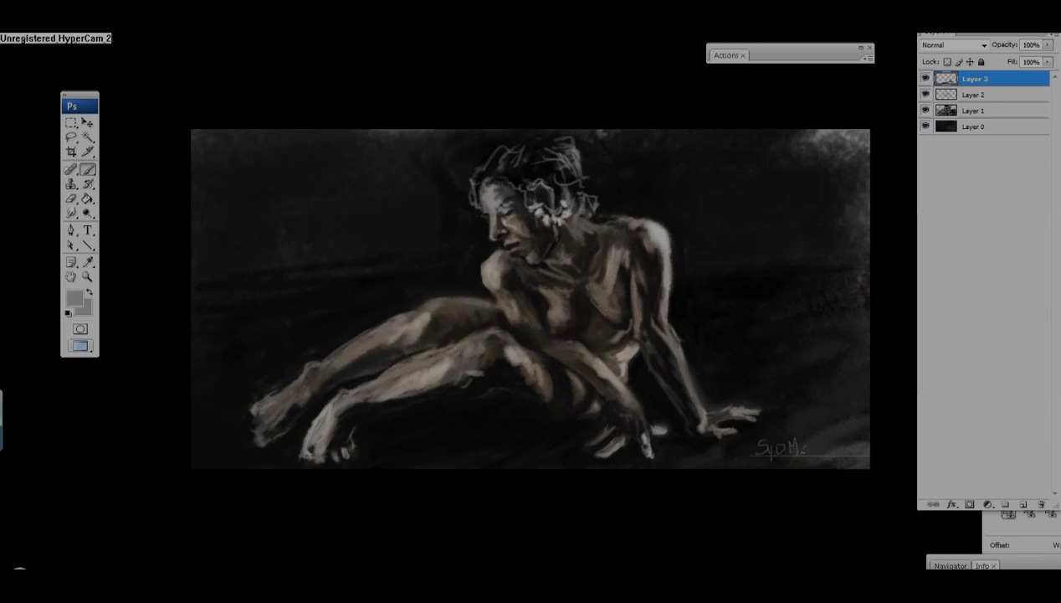